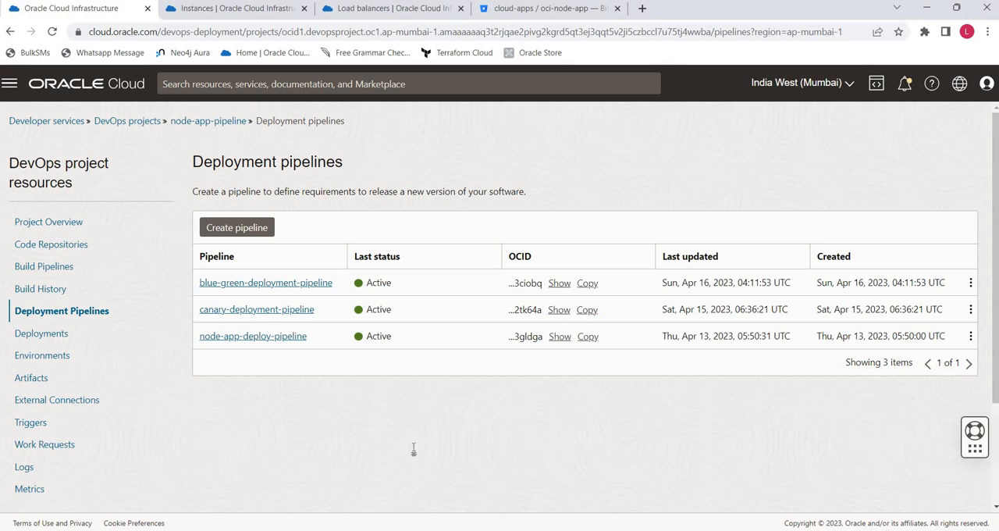
- Open the blue-green-deployment-pipeline and review the Blue/Green strategy diagram in the Word document before returning to the browser
click(251, 284)
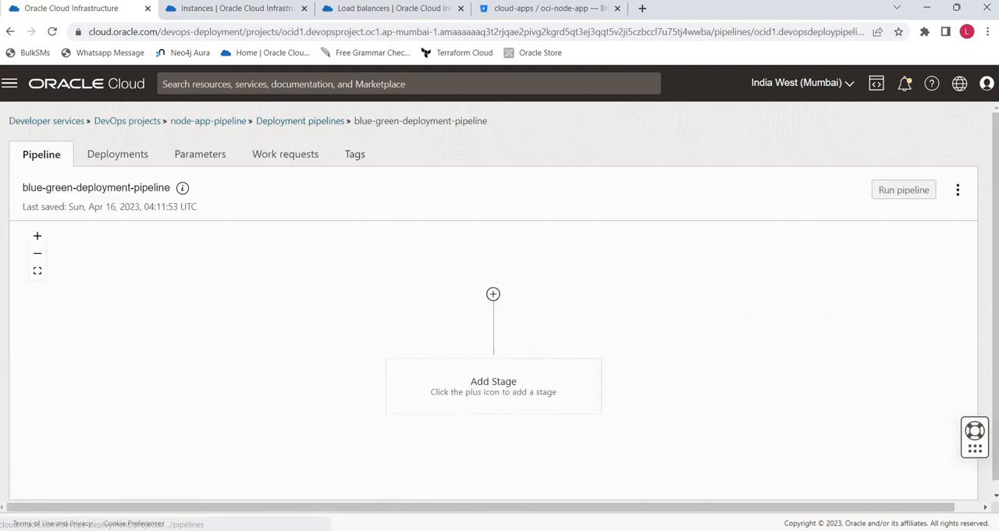
click(524, 530)
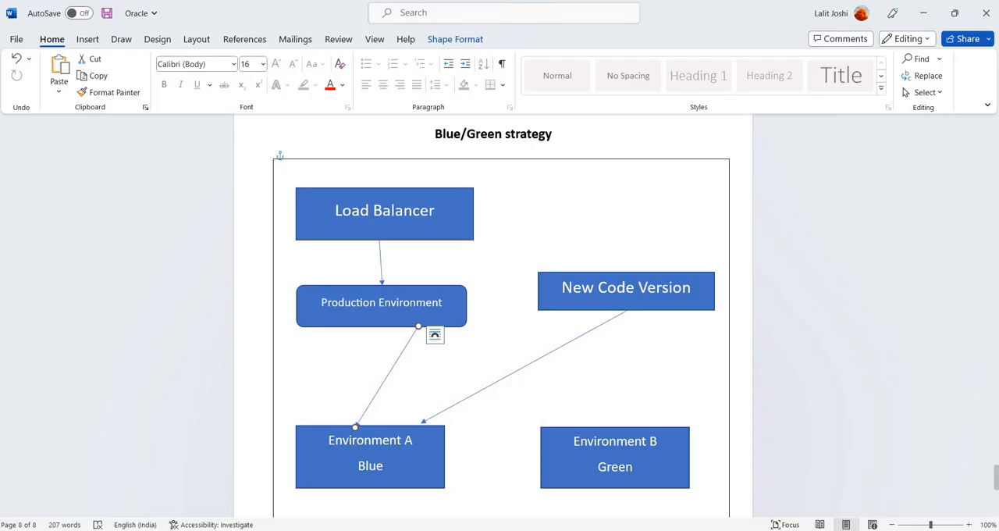
click(516, 530)
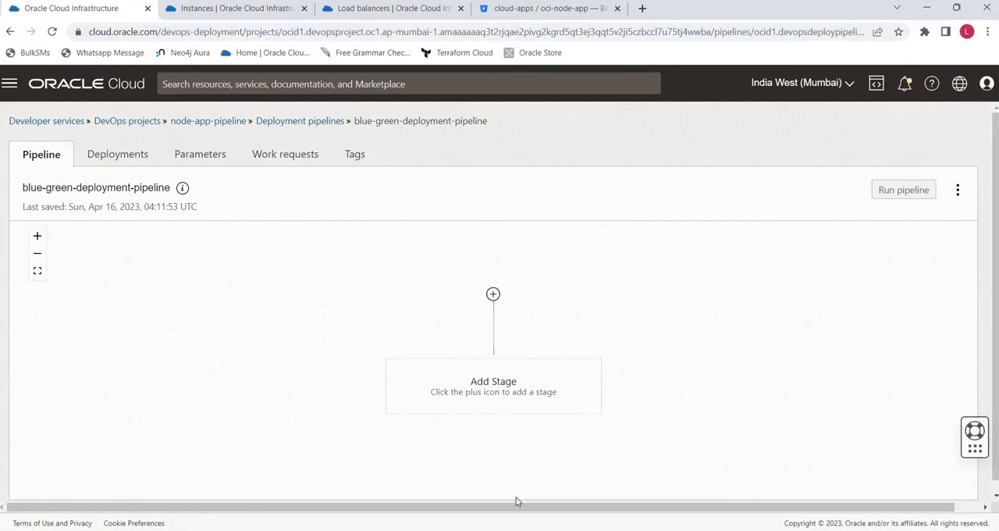
- Examine compute-instance-environment-1 in the project's environments, checking its instance group query against the compute instances list
click(301, 122)
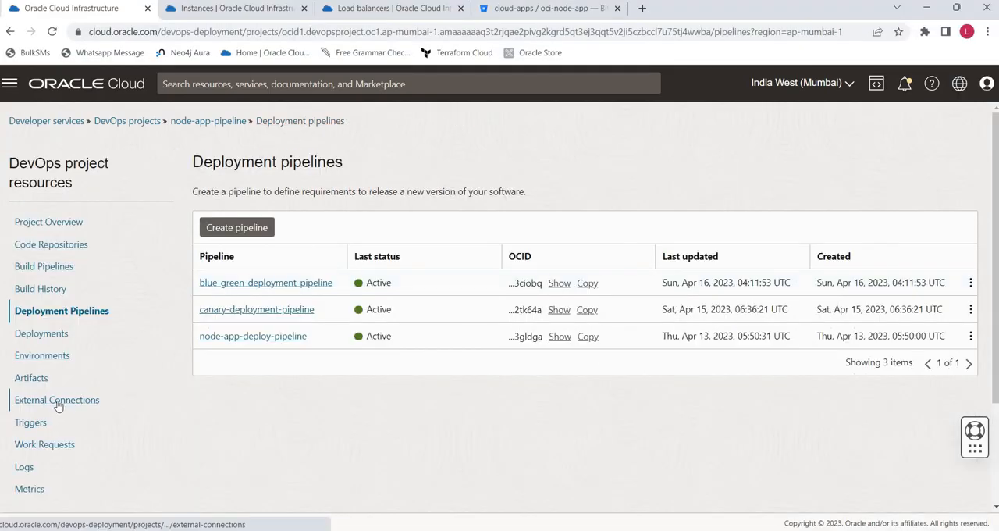
click(34, 356)
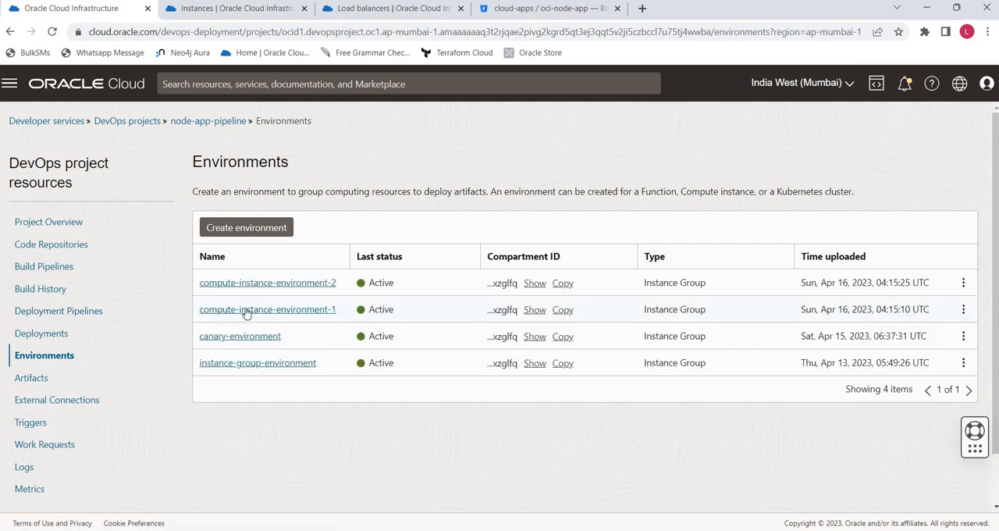
click(324, 309)
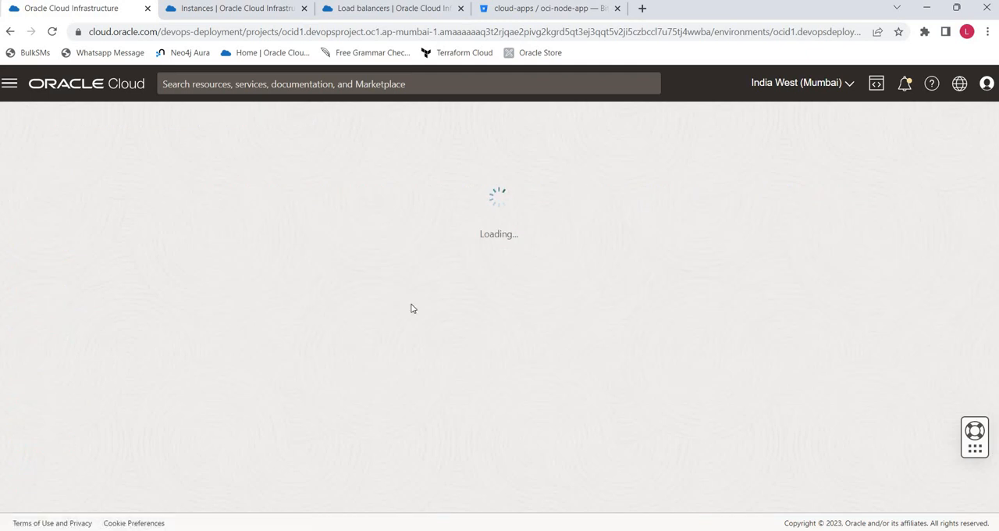
scroll(227, 414, down, 2)
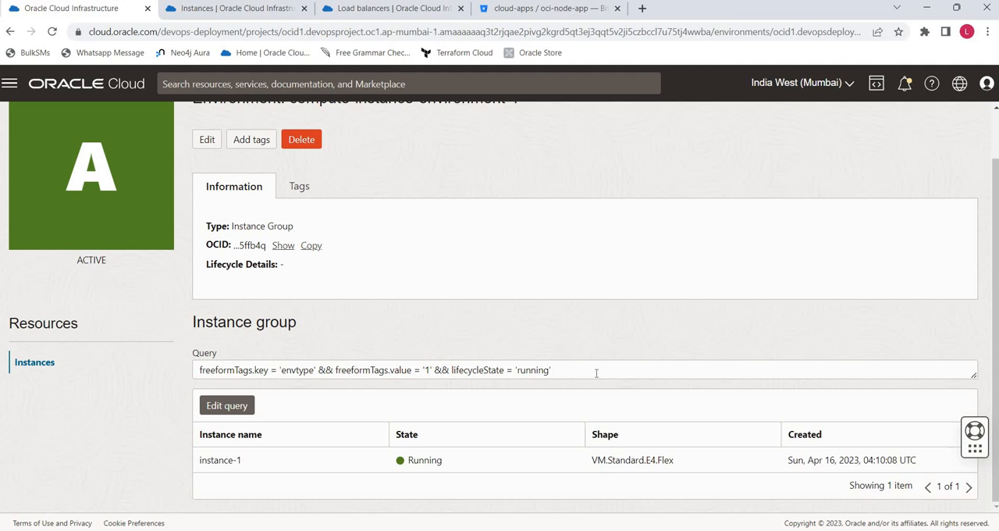
drag(597, 373, 380, 371)
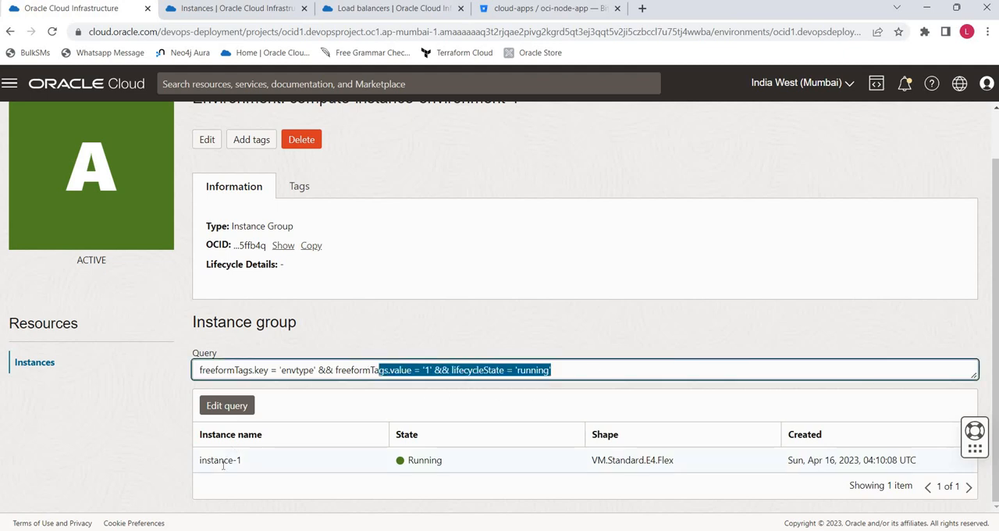
click(241, 11)
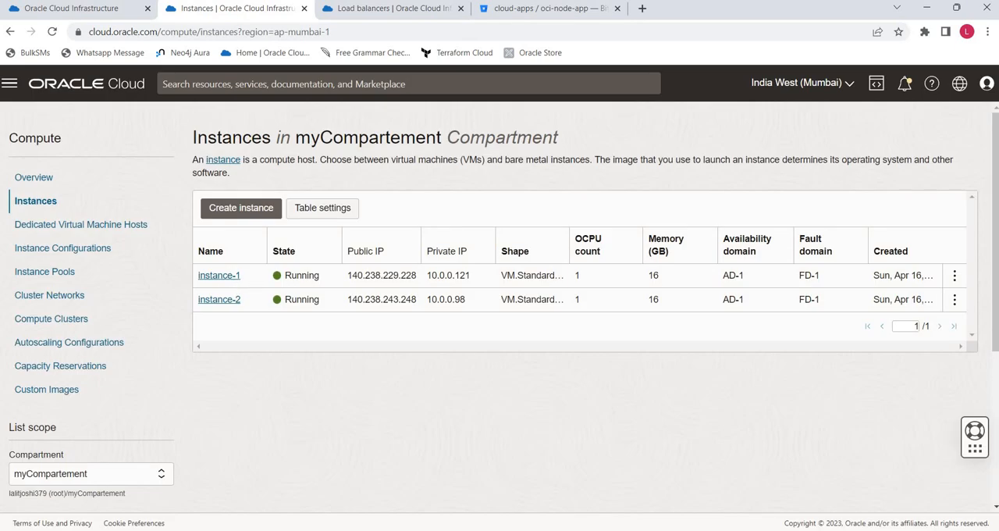
click(94, 9)
scroll(332, 149, up, 1)
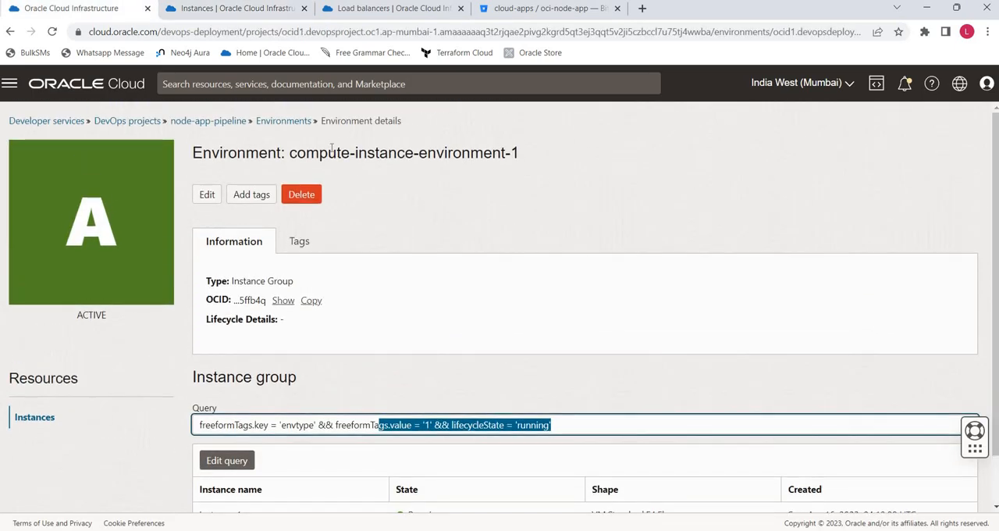
- Examine the instance group query and instances of compute-instance-environment-2, comparing them with the compute instances list
click(300, 121)
click(285, 290)
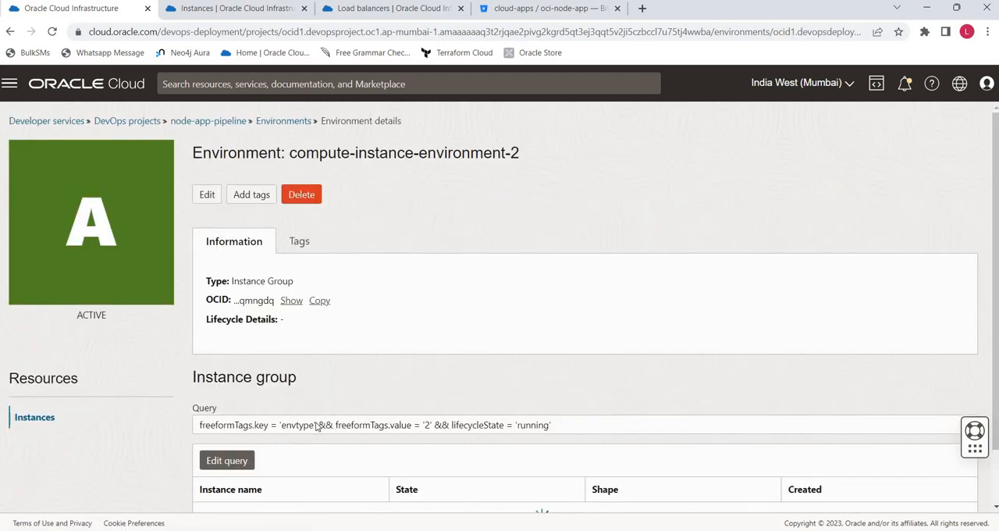
scroll(323, 425, down, 1)
click(204, 10)
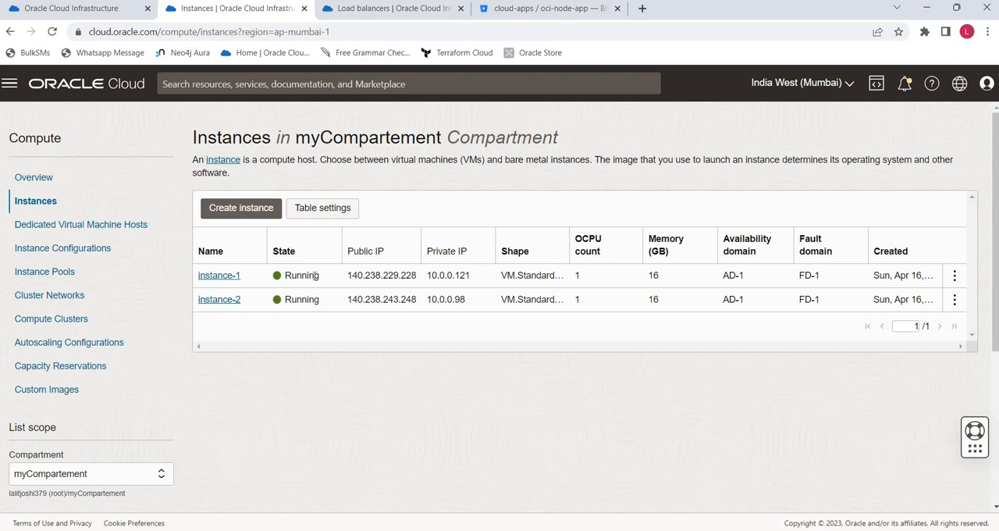
click(64, 14)
scroll(234, 154, up, 2)
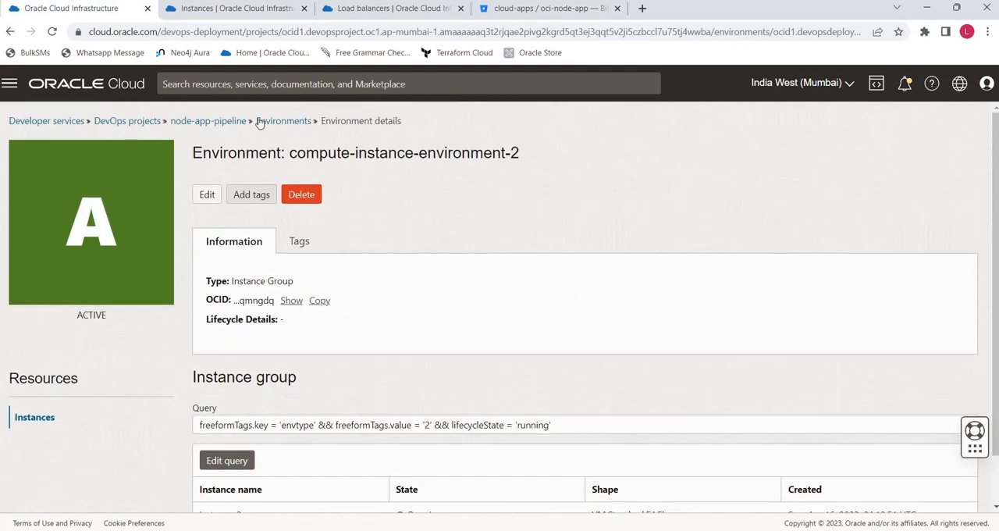
- Start a new stage in the blue-green-deployment-pipeline using the Blue/Green strategy stage type and proceed to its configuration
click(265, 121)
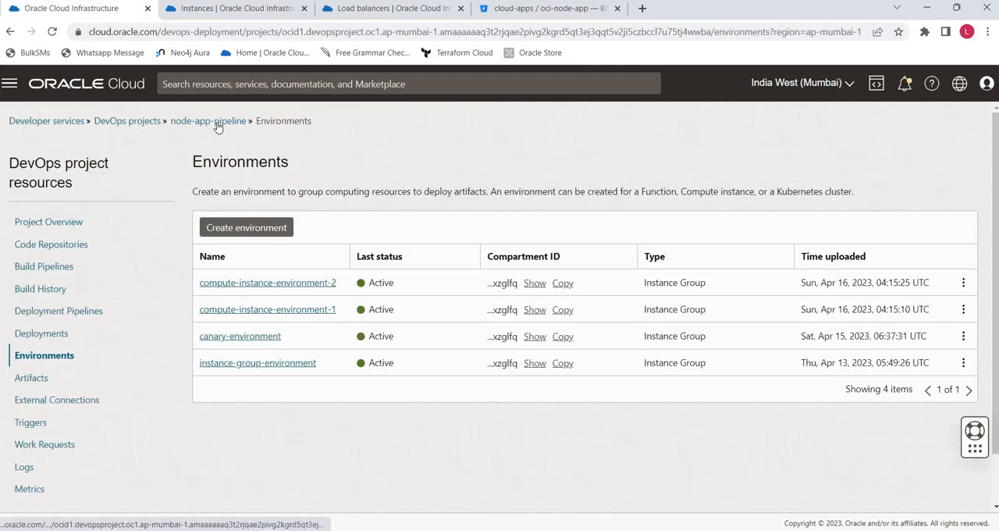
click(82, 313)
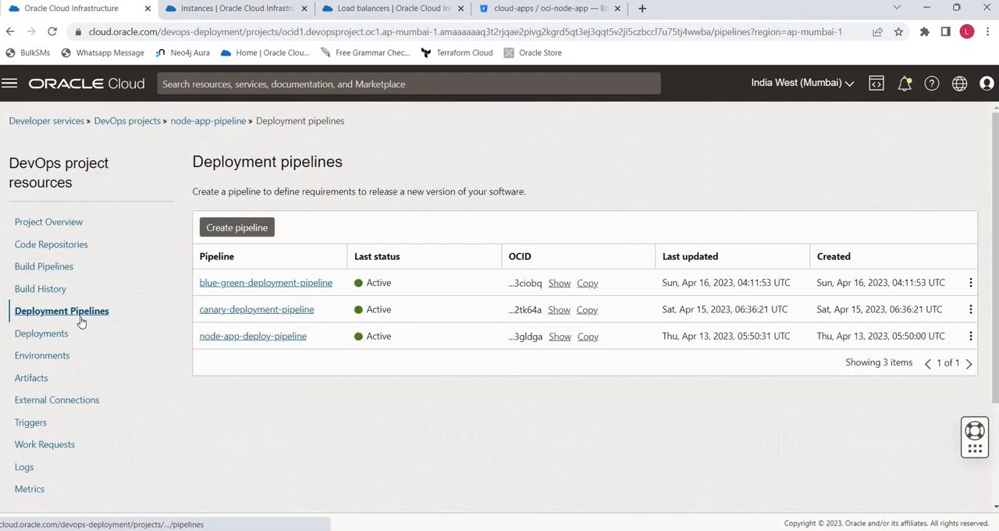
click(291, 284)
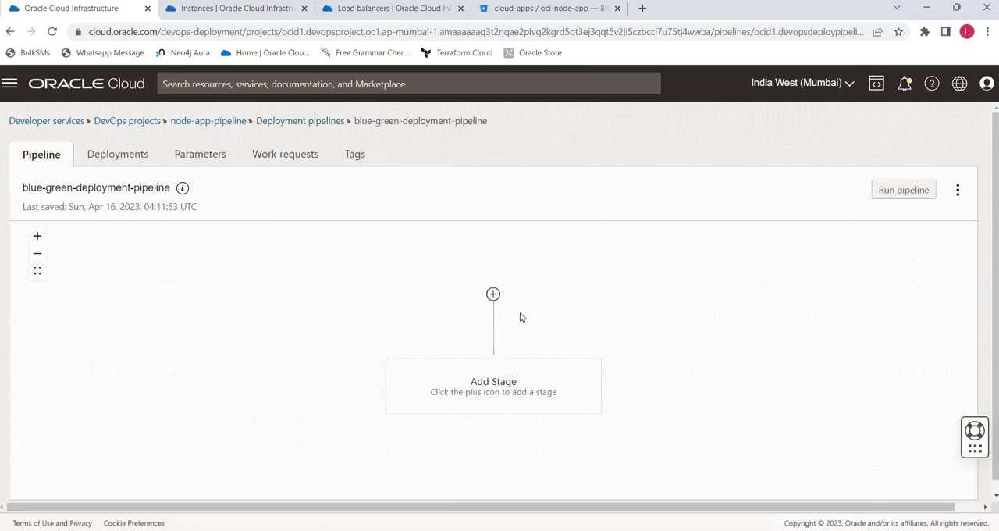
click(484, 396)
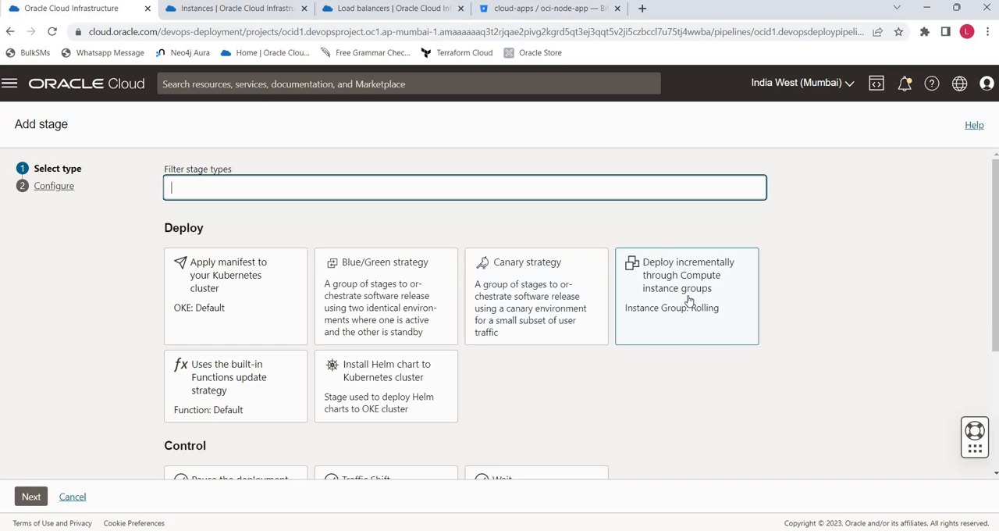
click(411, 305)
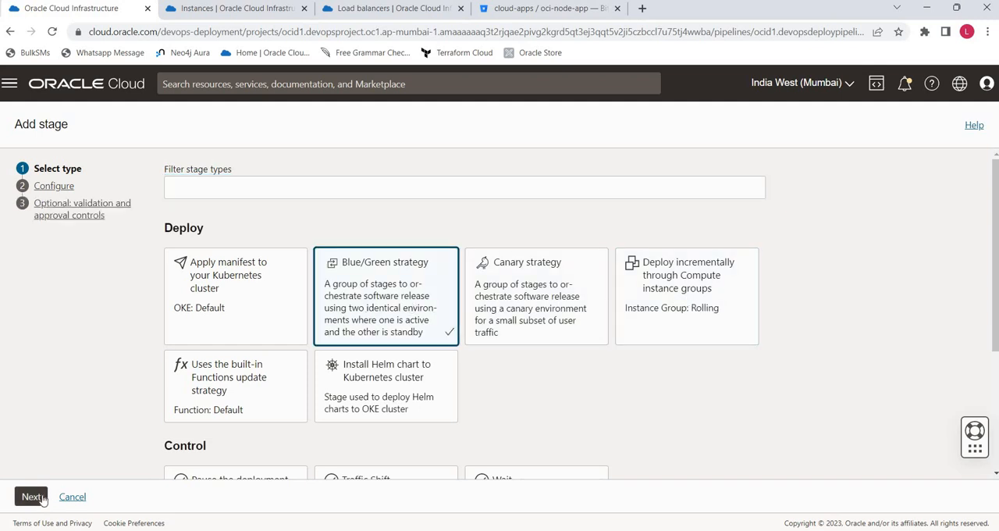
click(41, 498)
- Name the stage deploy-to-env and choose Instance Group as its deployment type
click(209, 296)
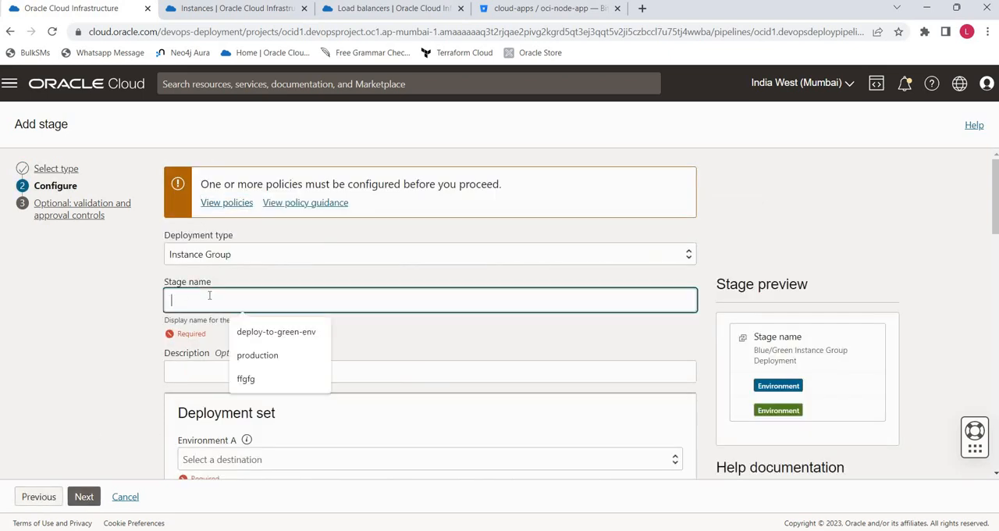
click(263, 334)
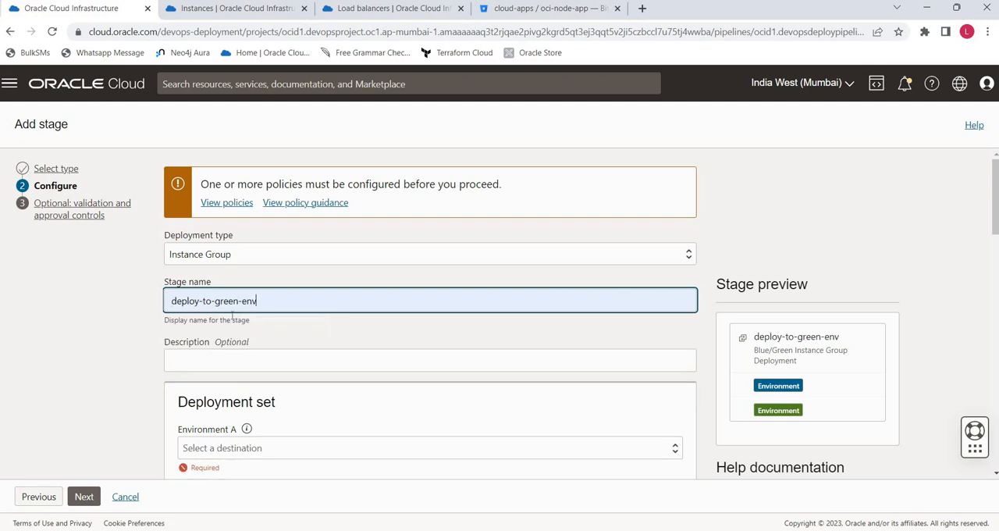
double_click(224, 302)
key(BackSpace)
key(BackSpace)
key(BackSpace)
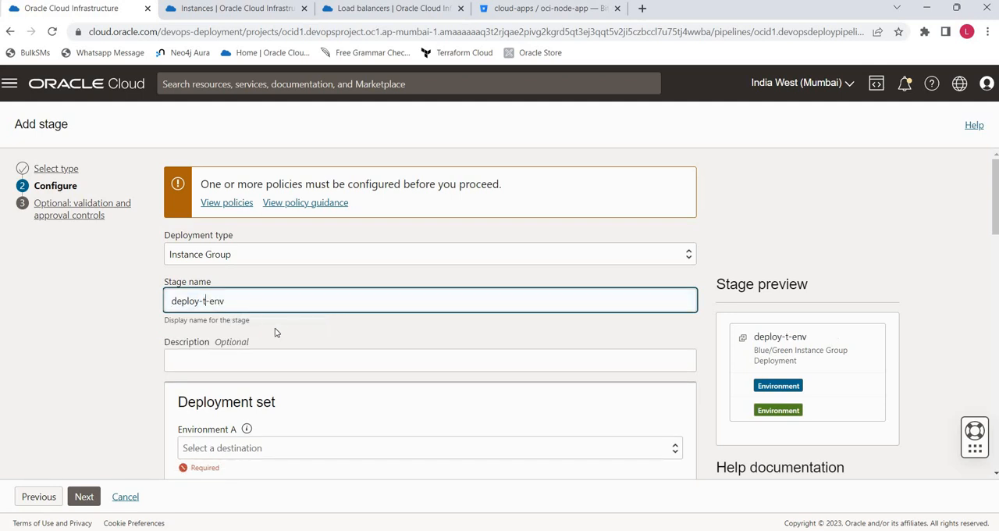
text(o)
click(277, 321)
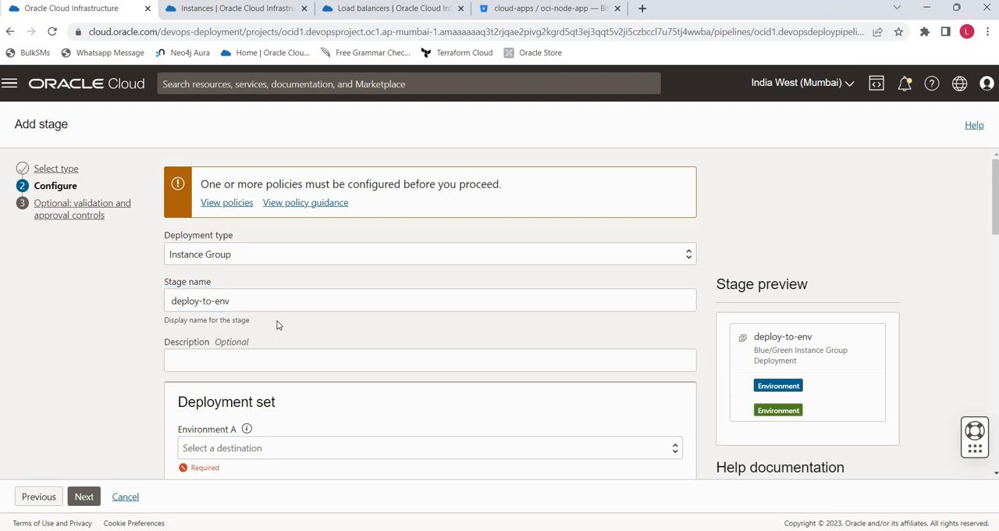
click(221, 258)
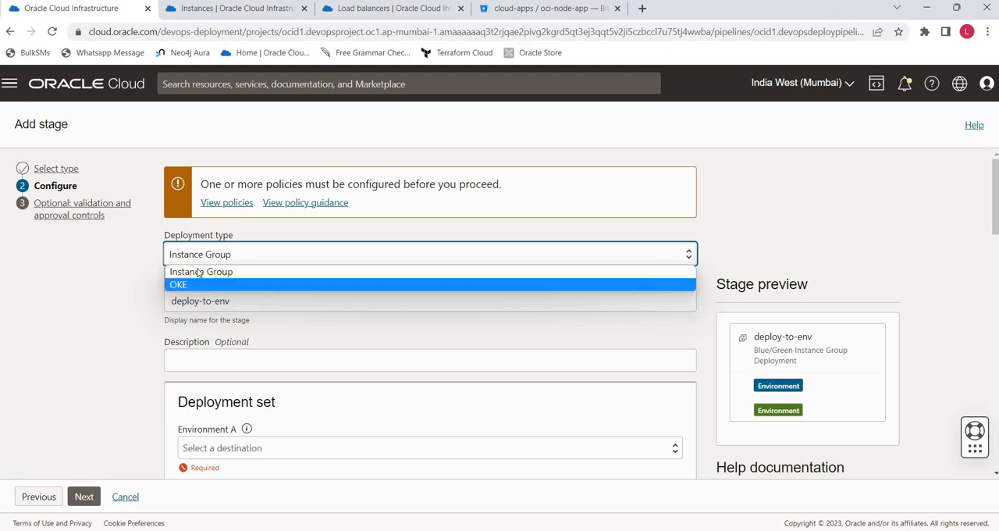
click(209, 272)
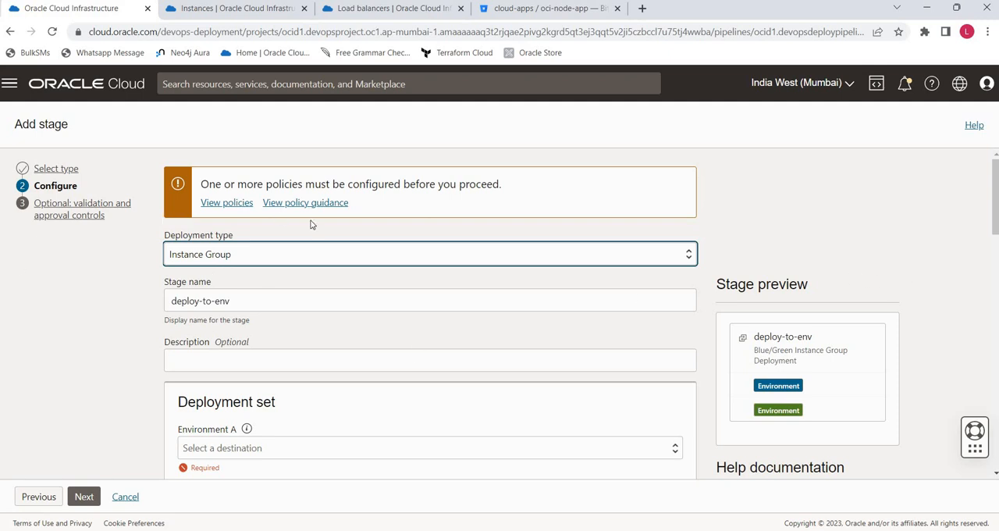
- Review the recommended policies and dynamic group matching rules for deploying to an Instance Group, then close them
click(220, 203)
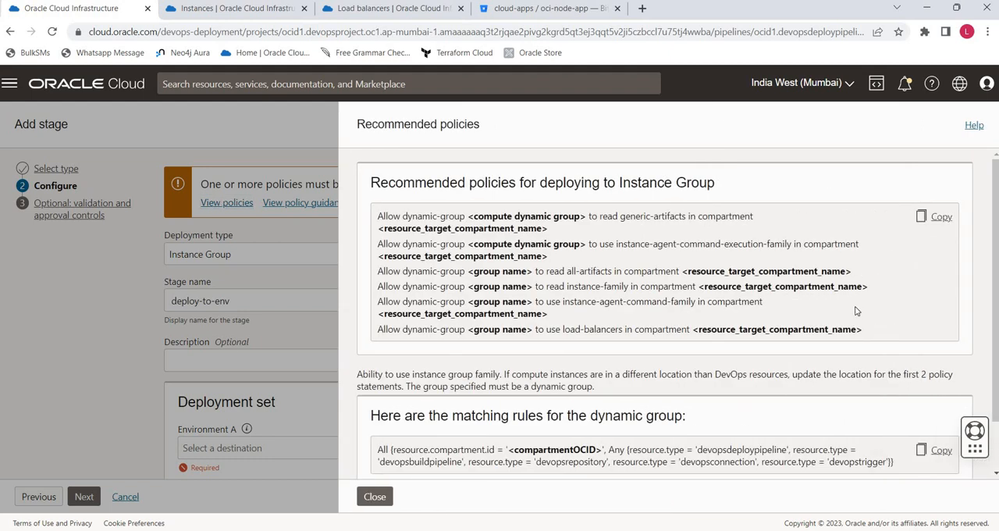
scroll(856, 310, down, 2)
scroll(856, 312, up, 2)
drag(504, 222, 566, 227)
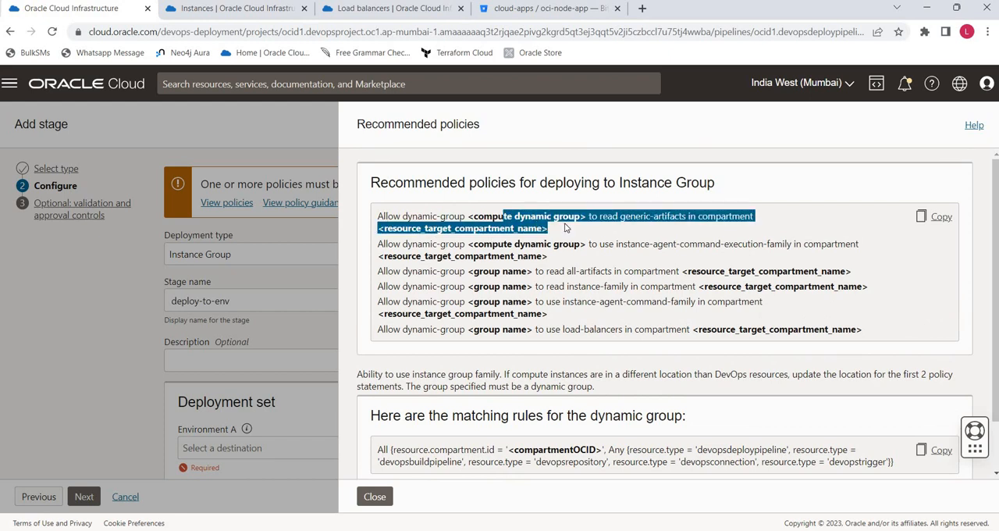
click(374, 497)
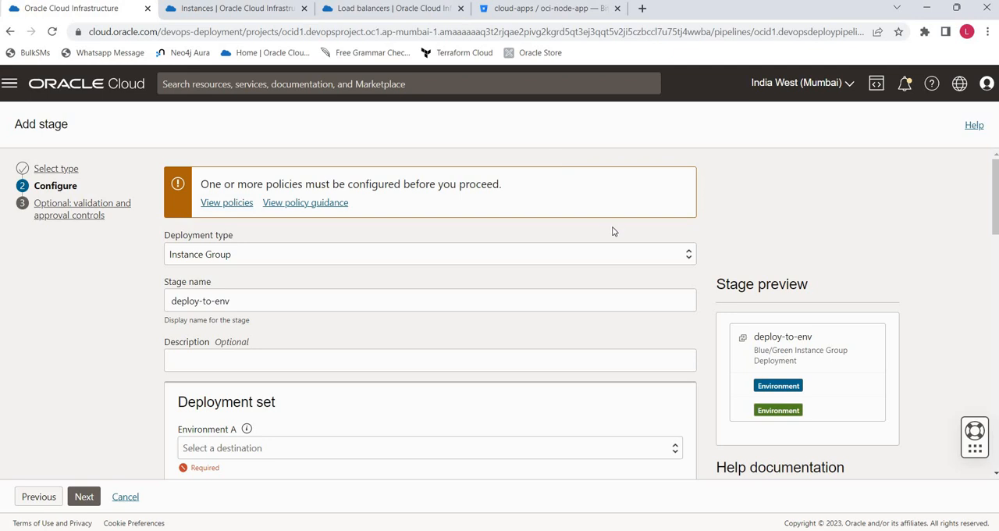
- Set the deployment set's Environment A to compute-instance-environment-1 and Environment B to compute-instance-environment-2
scroll(286, 359, down, 2)
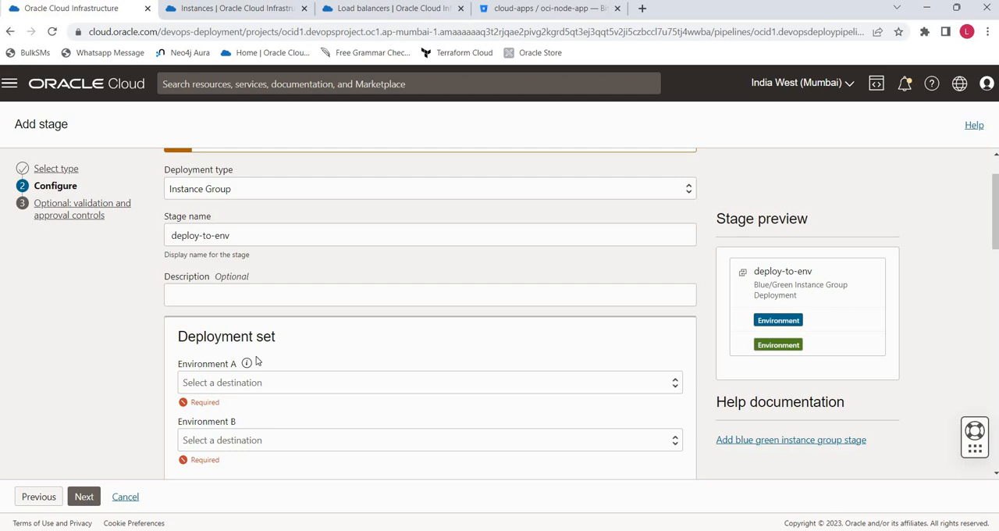
scroll(306, 354, down, 4)
mouse_move(245, 233)
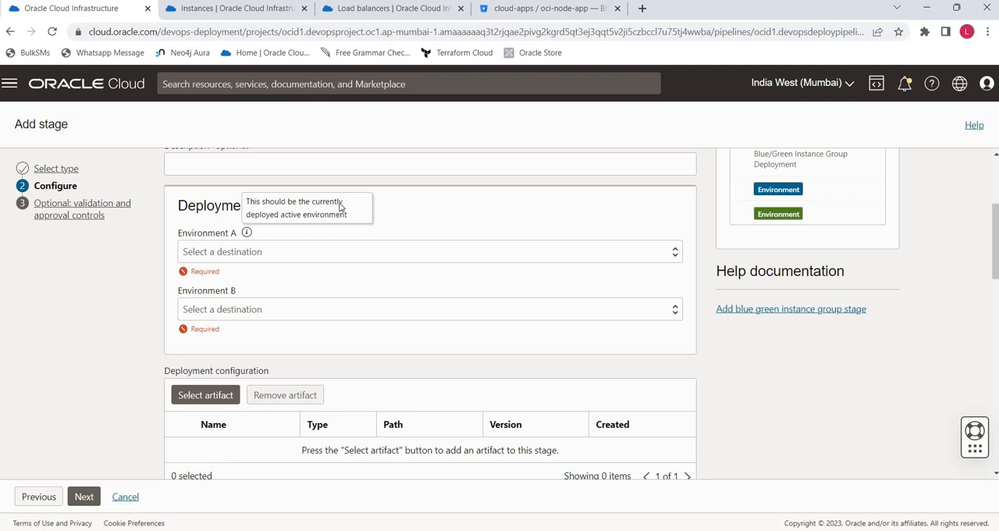
click(226, 260)
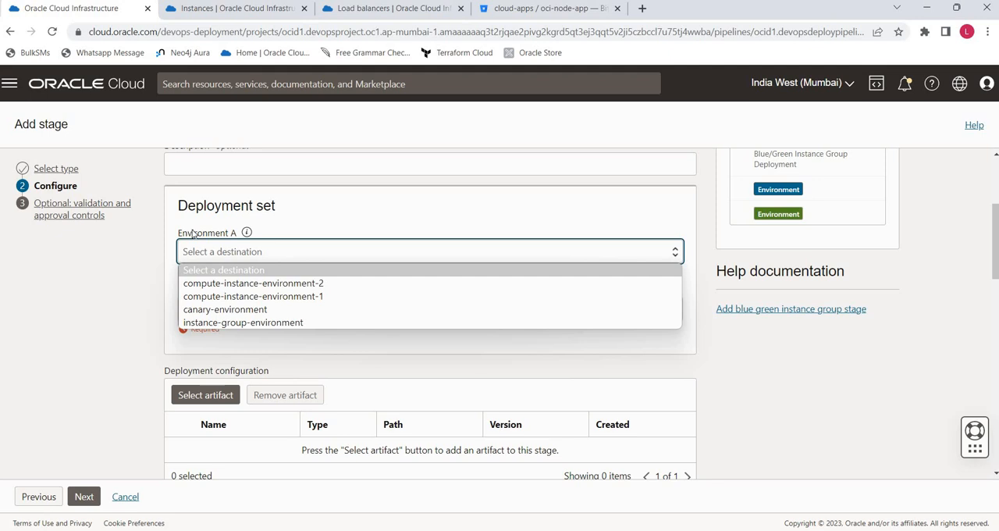
click(310, 298)
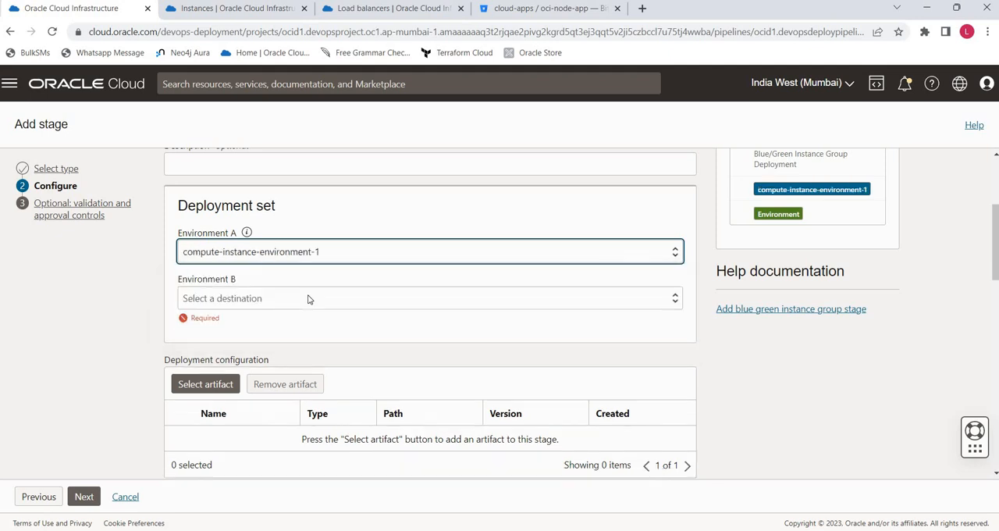
click(304, 300)
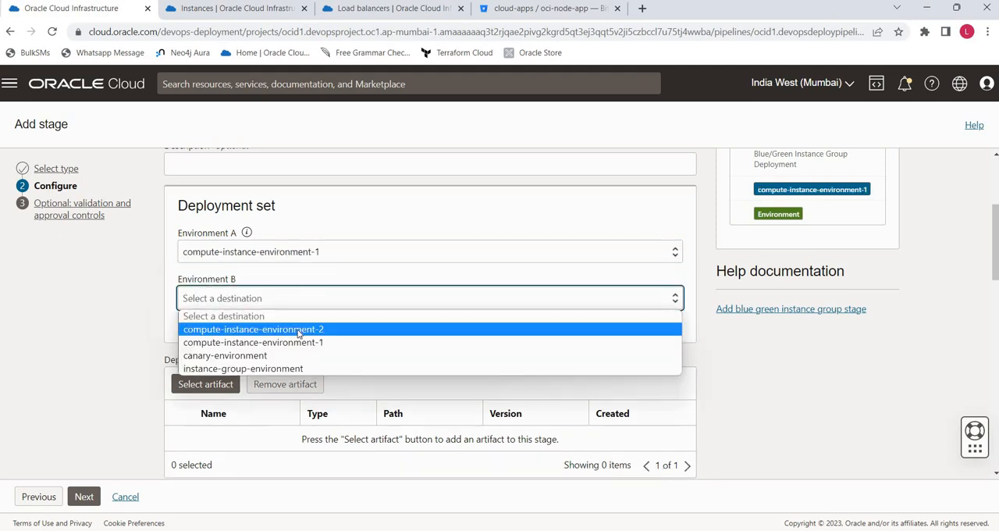
click(298, 331)
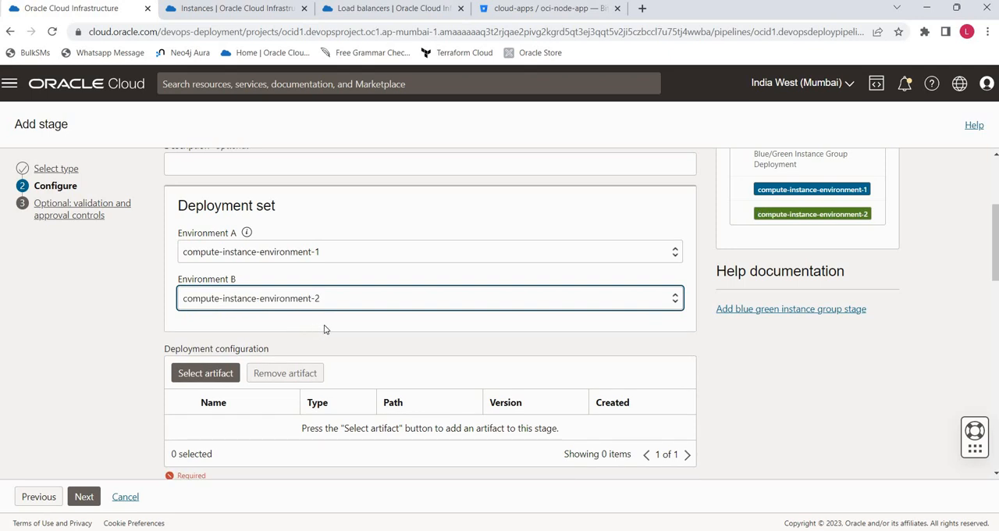
scroll(326, 329, up, 4)
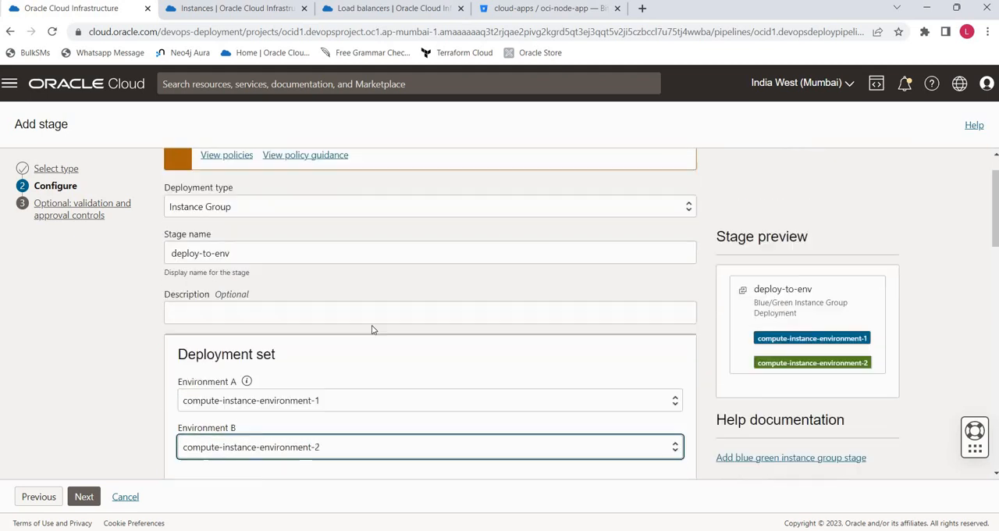
scroll(372, 329, down, 2)
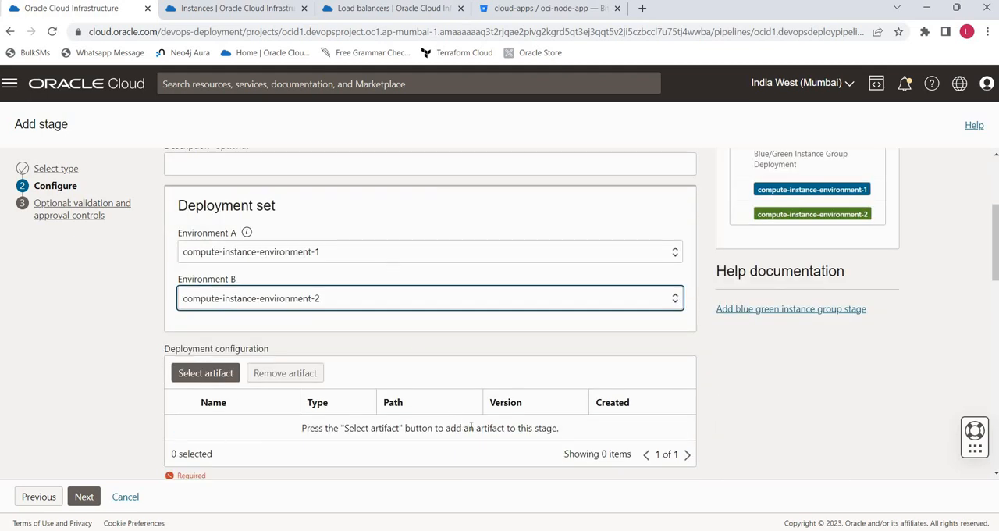
- Switch to Visual Studio Code and review deploy_spec.yaml, including its buildArcFiles.zip source and deployment steps, then return to the stage form
scroll(316, 302, down, 1)
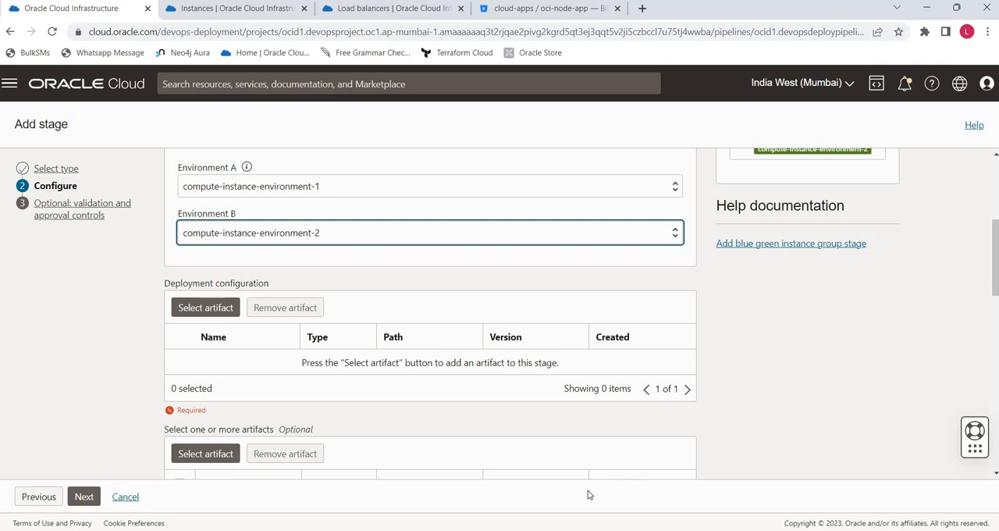
click(528, 529)
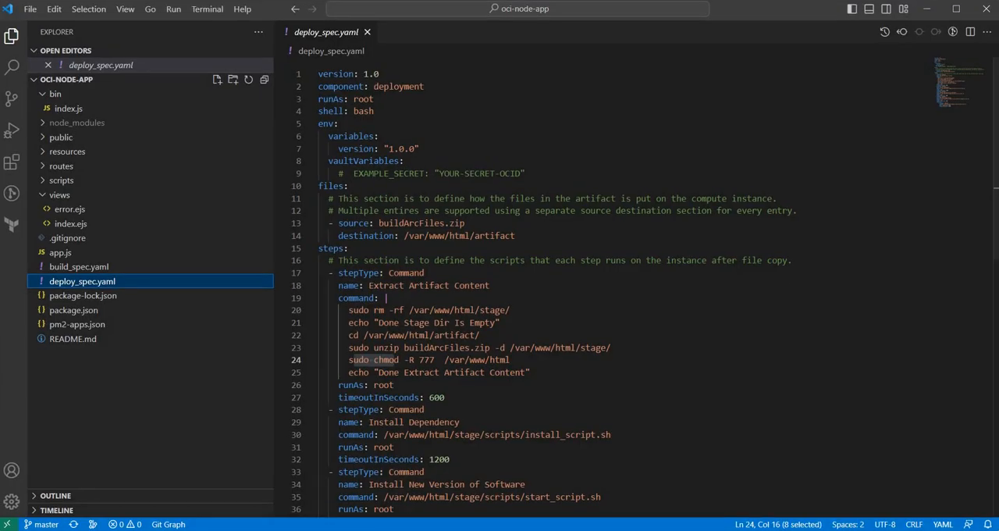
double_click(331, 33)
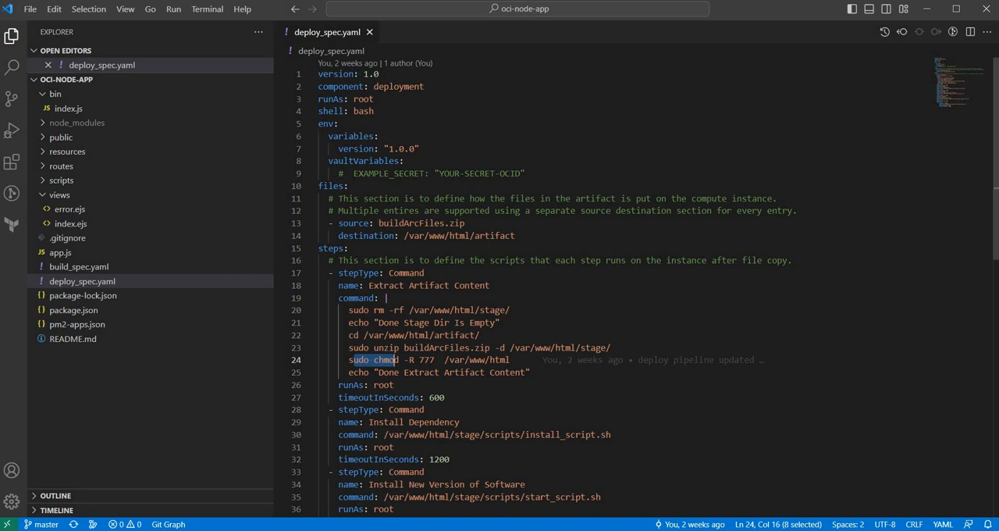
drag(379, 223, 466, 224)
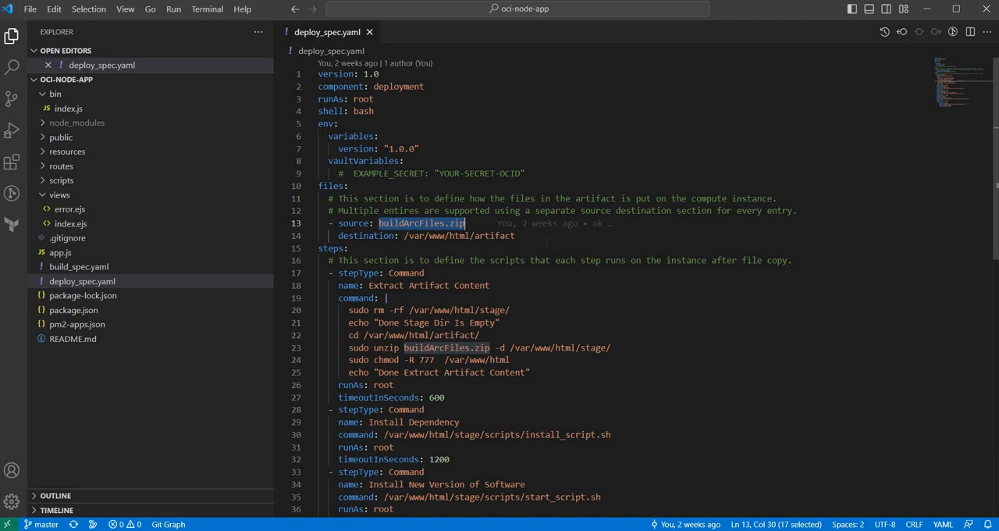
scroll(547, 242, down, 3)
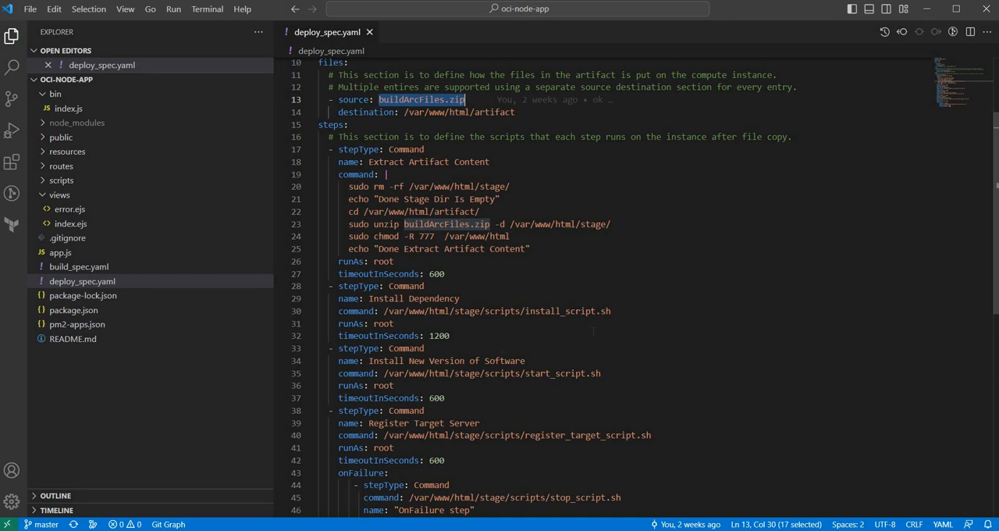
scroll(593, 331, down, 1)
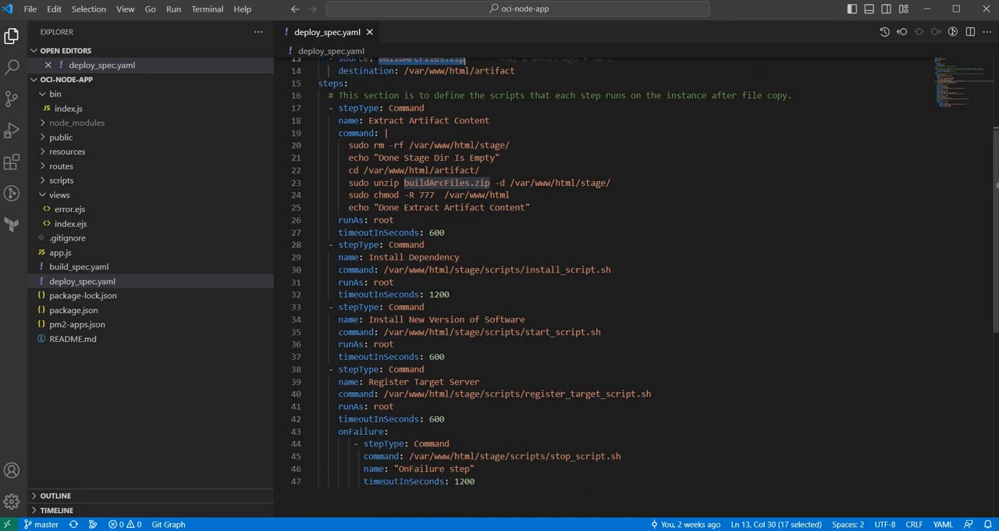
click(927, 9)
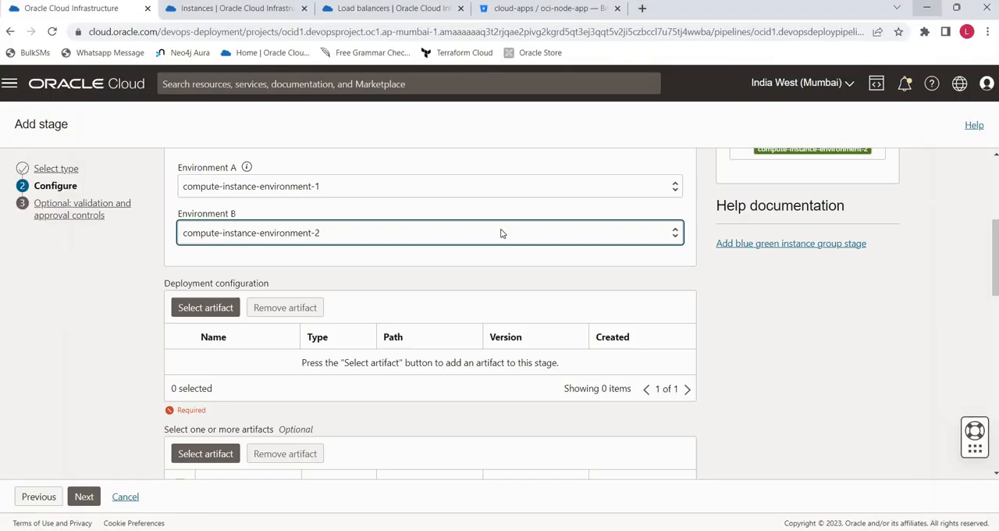
- Add deploy-config-artifact as the stage's deployment configuration
click(205, 307)
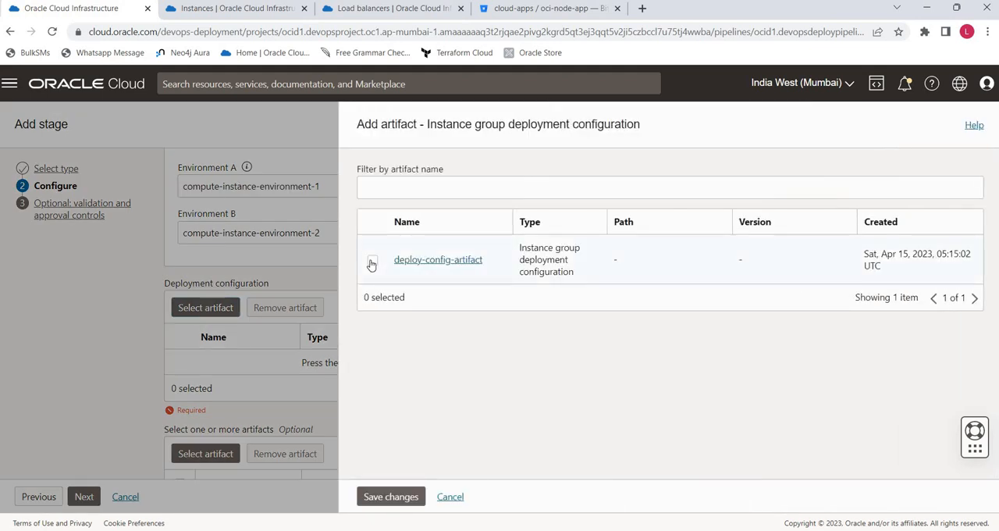
click(372, 261)
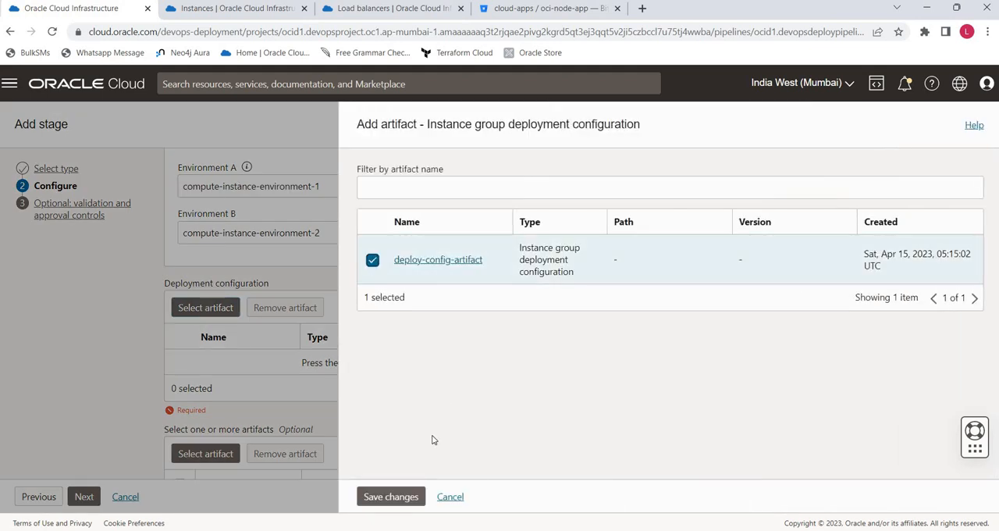
click(401, 496)
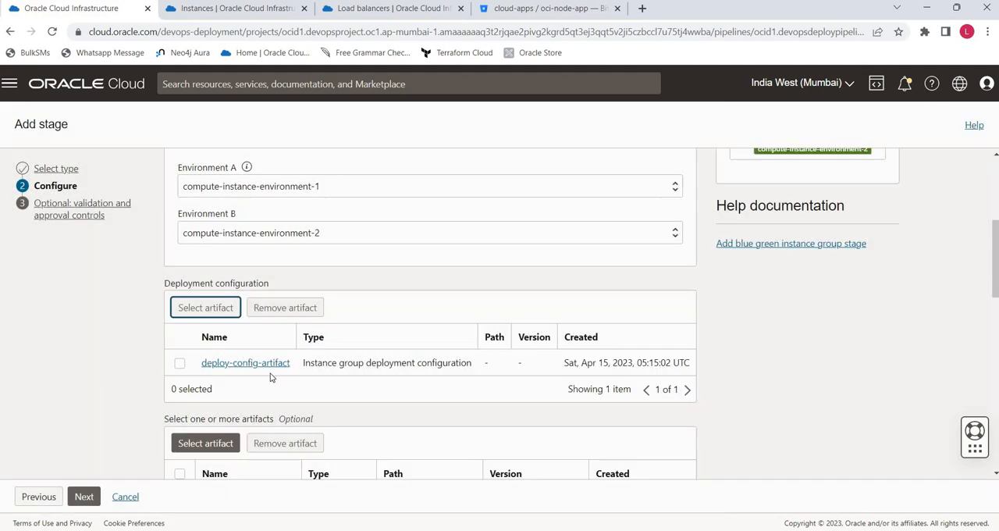
- Add the general artifact node-app-artifact to the stage's optional artifacts
scroll(235, 408, down, 1)
click(223, 379)
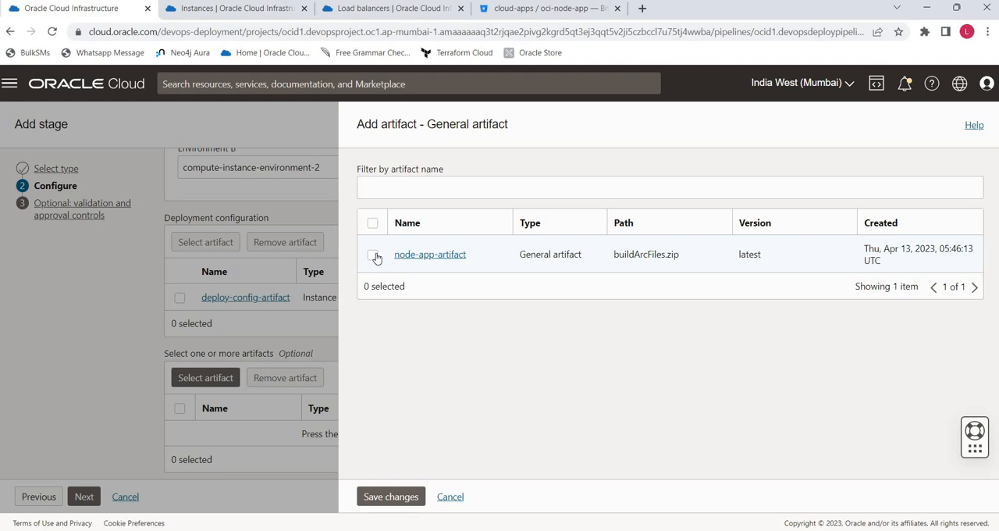
click(373, 255)
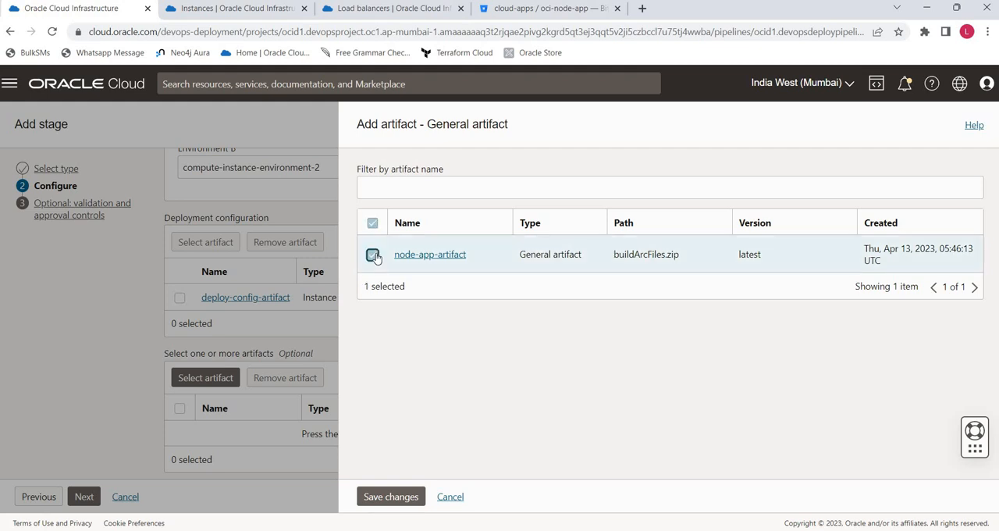
click(395, 498)
scroll(562, 305, down, 5)
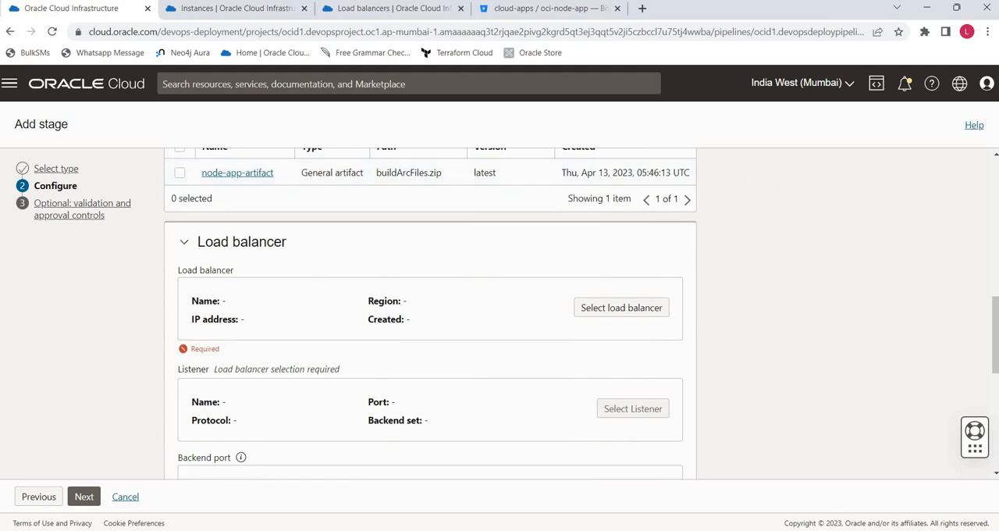
key(alt+Tab)
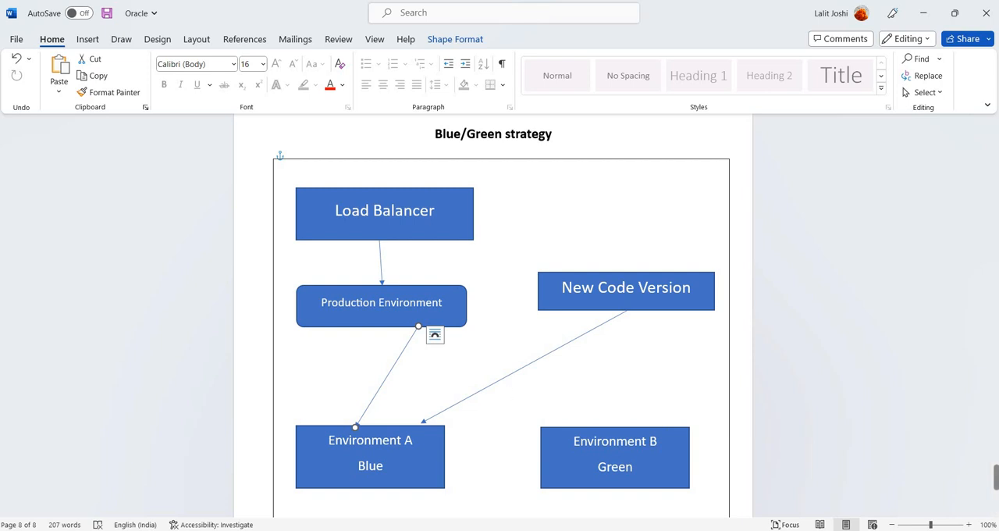
key(alt+Tab)
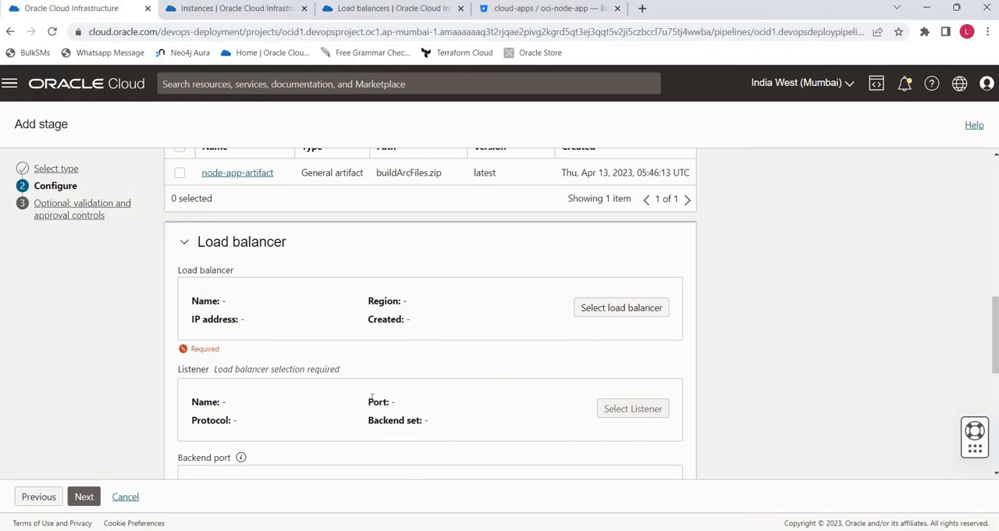
click(624, 309)
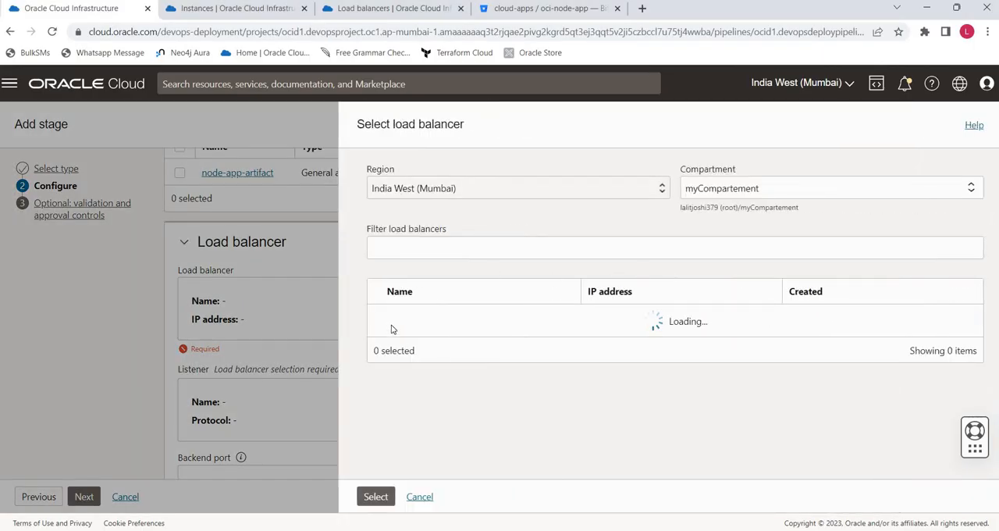
click(382, 317)
click(375, 498)
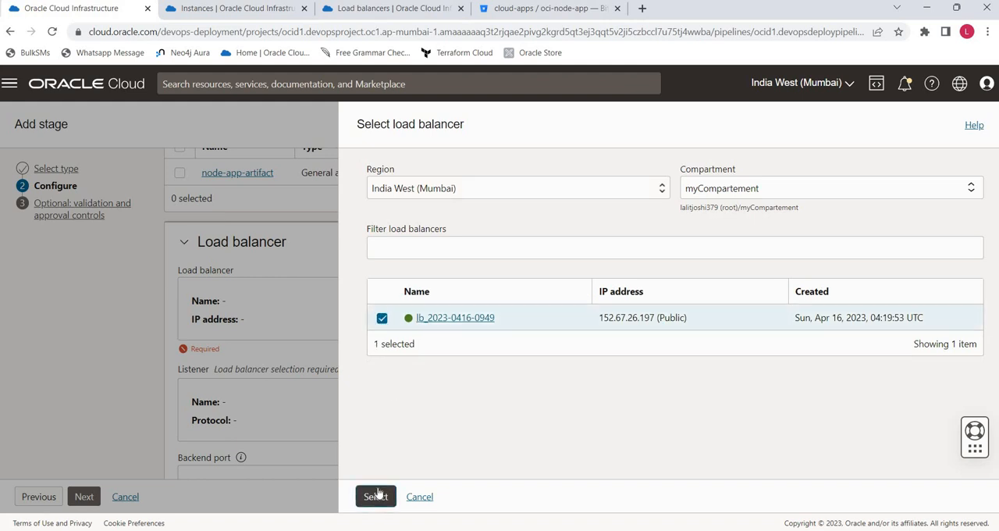
scroll(393, 456, down, 2)
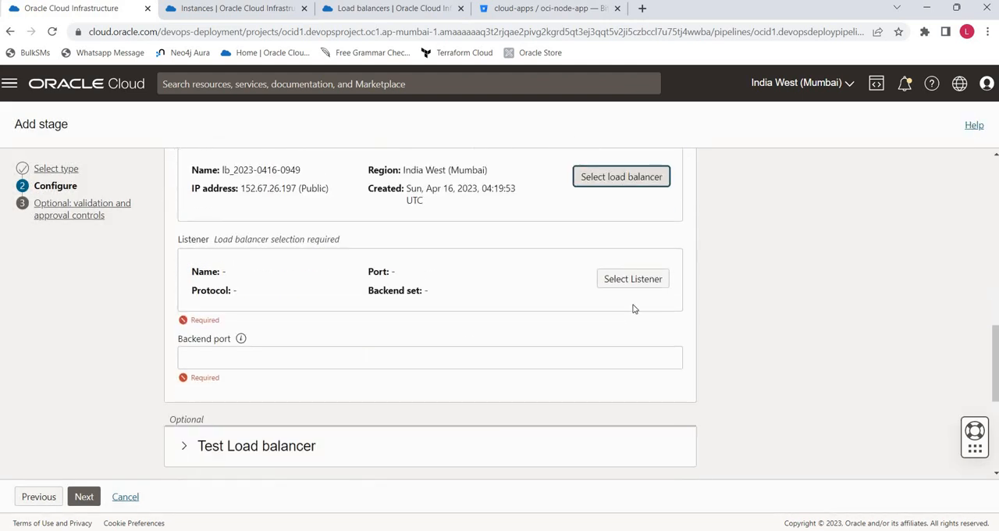
click(634, 278)
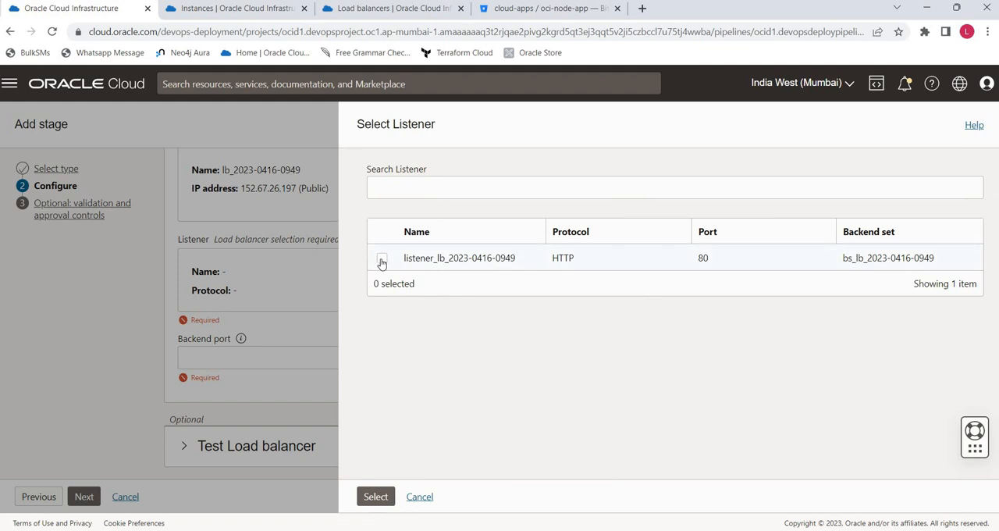
click(382, 258)
click(375, 497)
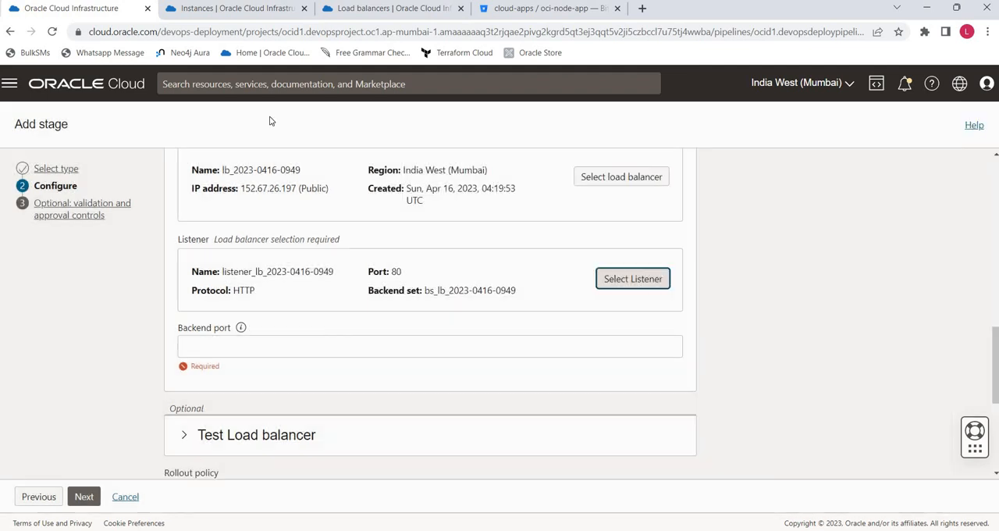
click(377, 11)
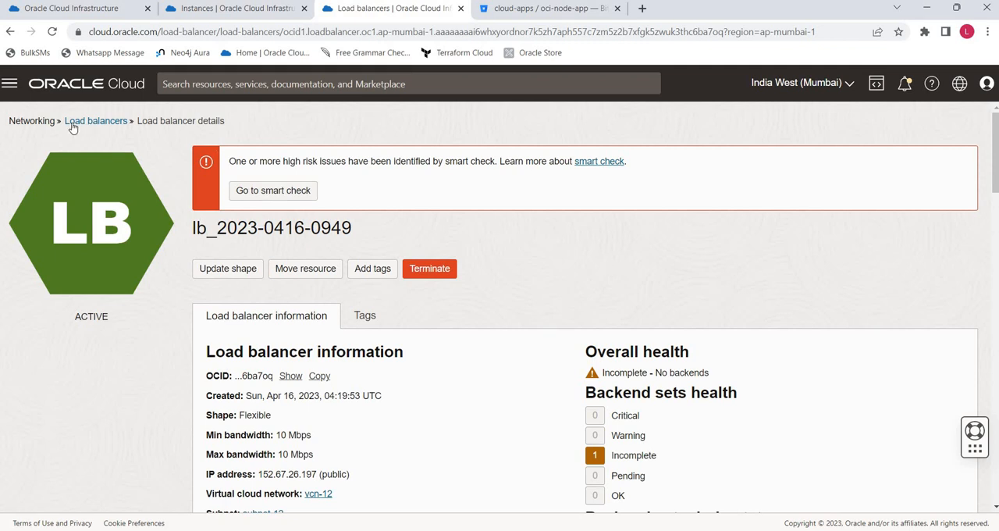
click(96, 121)
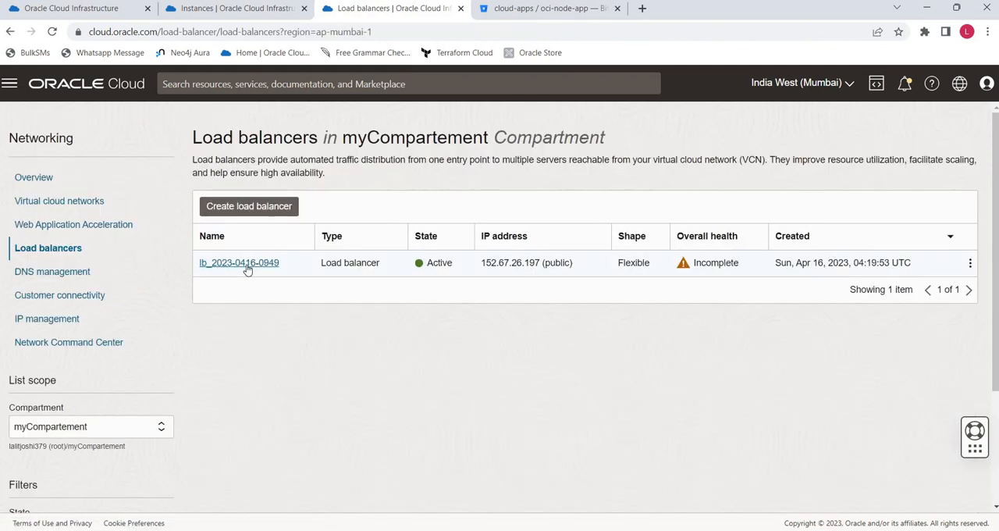
click(247, 266)
scroll(234, 312, down, 8)
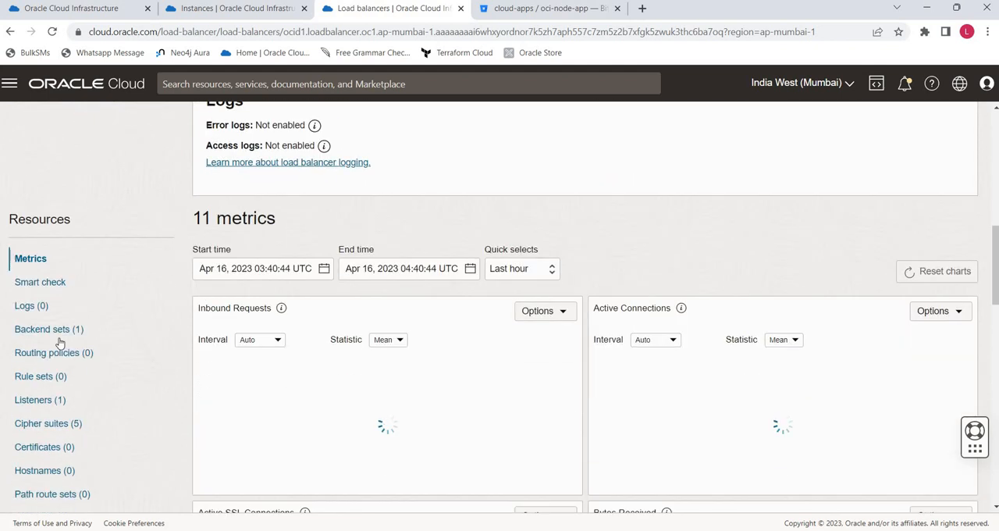
click(61, 331)
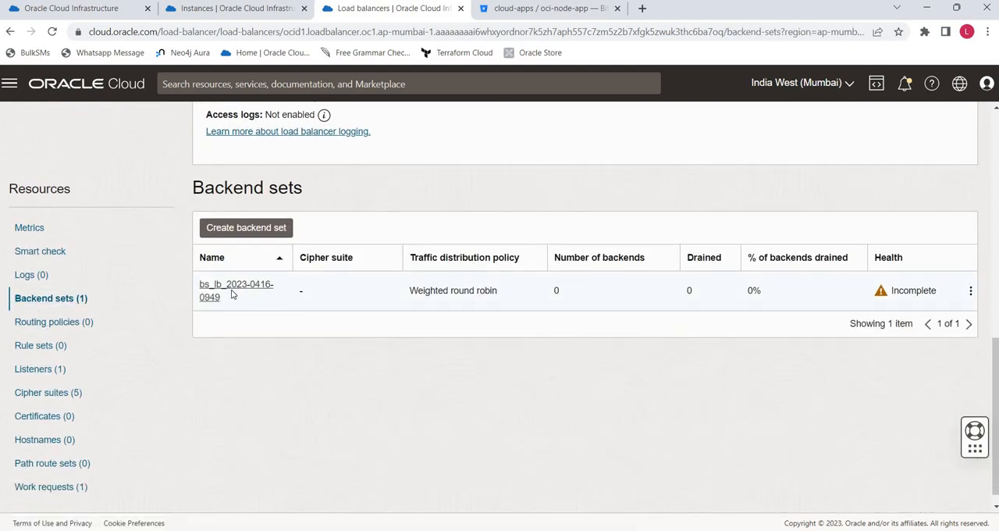
click(248, 287)
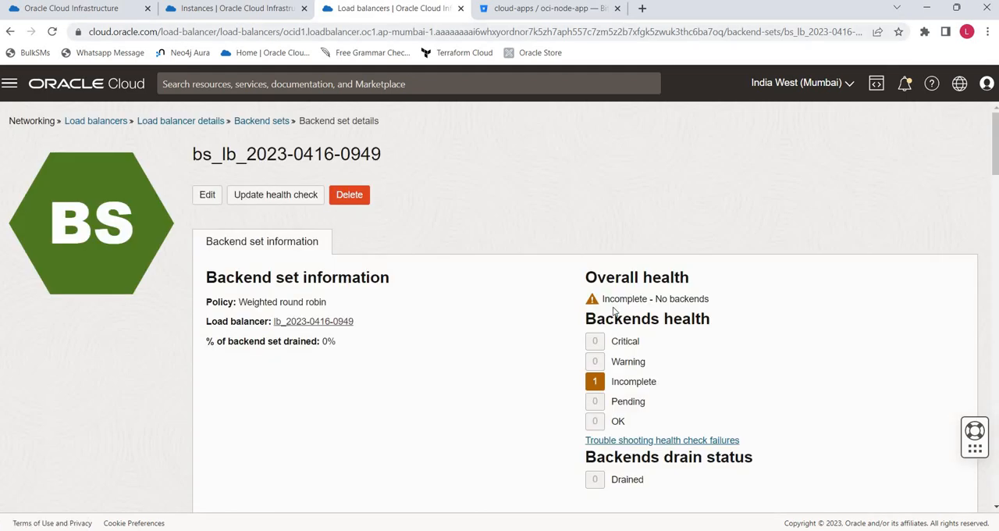
scroll(515, 313, down, 6)
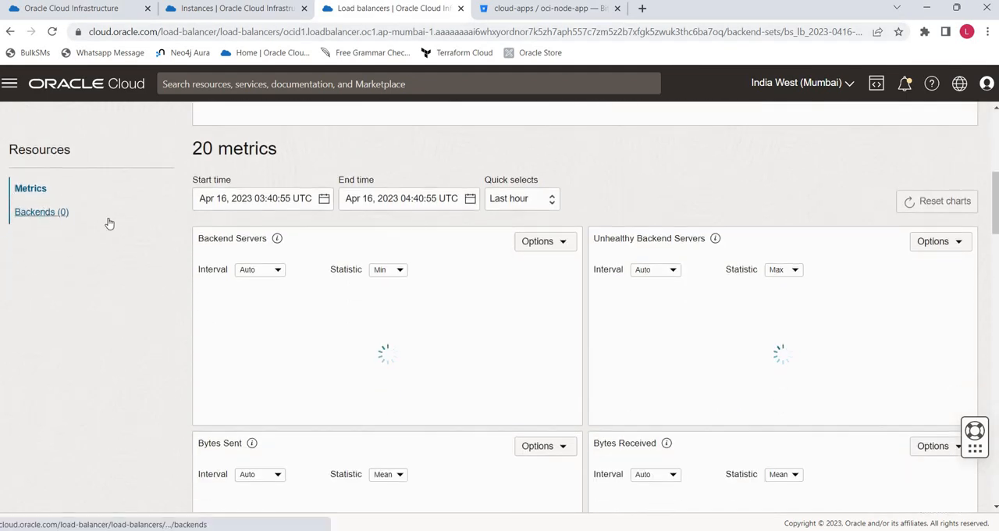
click(109, 223)
scroll(401, 216, up, 6)
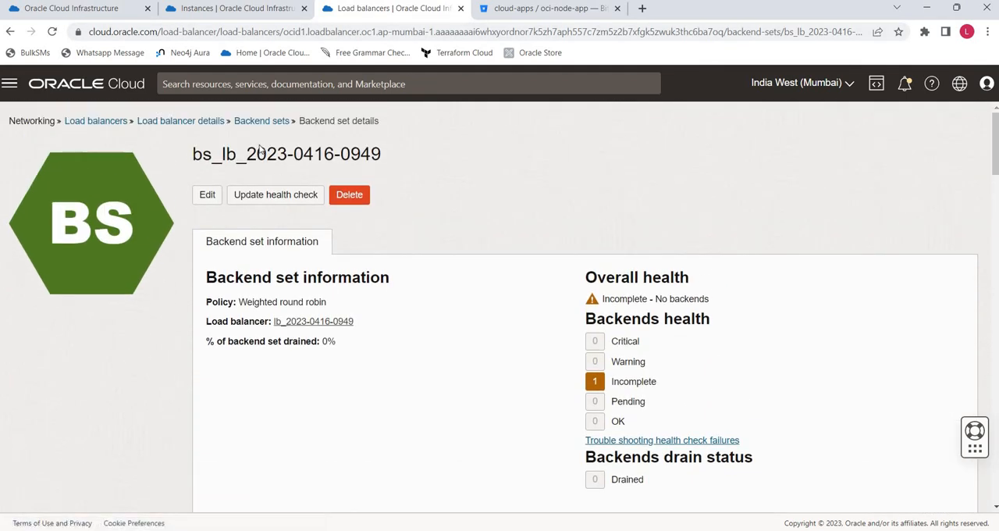
click(236, 121)
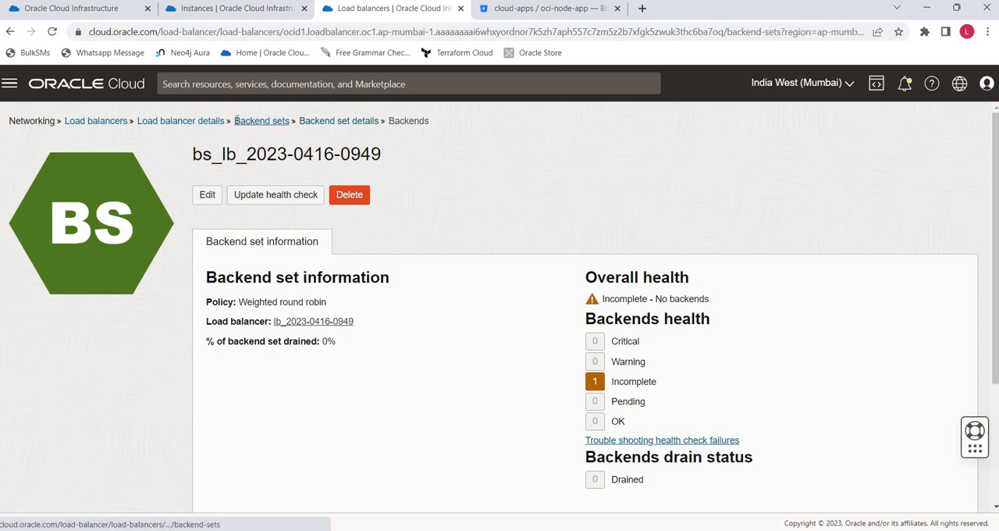
- Return to the Add stage form and set the load balancer's backend port to 80
click(107, 11)
click(304, 346)
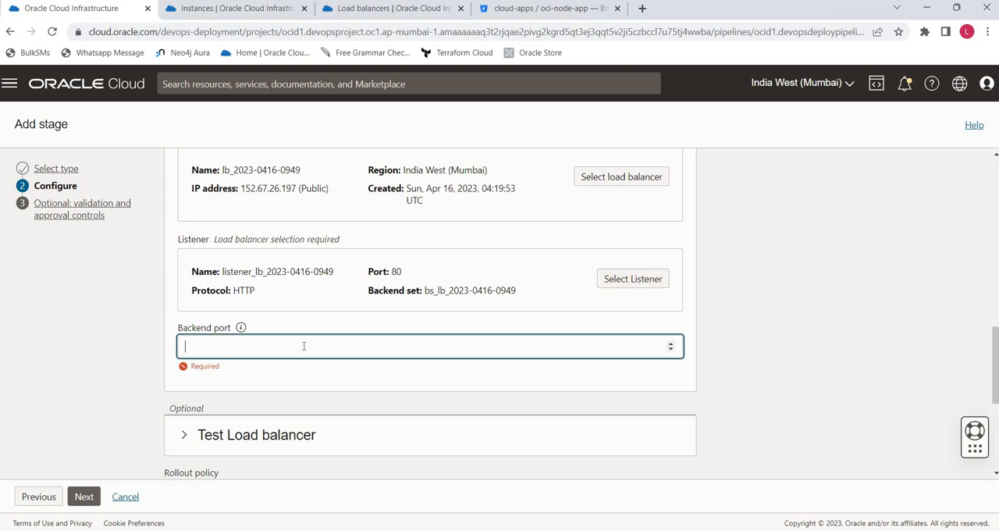
text(8)
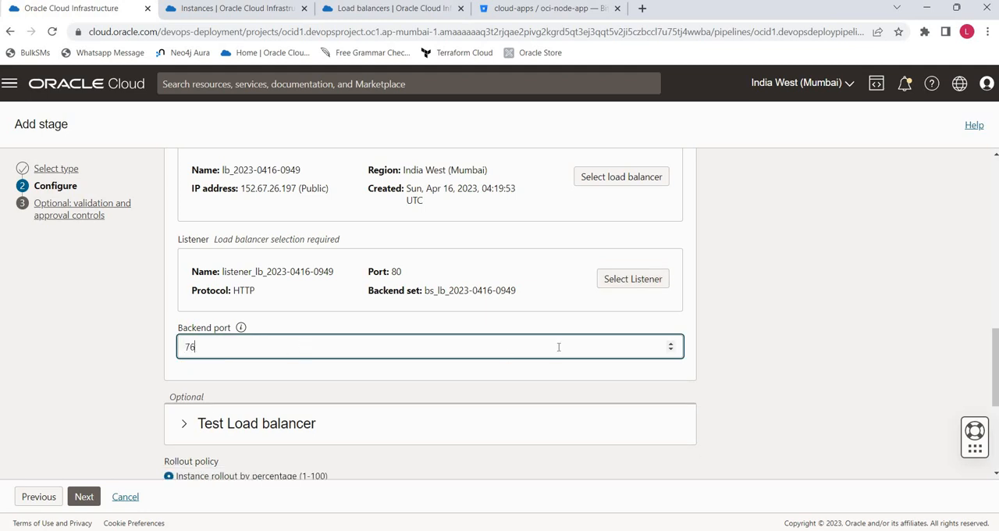
scroll(397, 392, down, 2)
scroll(395, 390, up, 1)
double_click(265, 352)
text(80)
click(817, 293)
- Set the instance rollout by percentage to 100 and proceed to the validation and approval controls
scroll(817, 293, down, 2)
scroll(817, 292, down, 2)
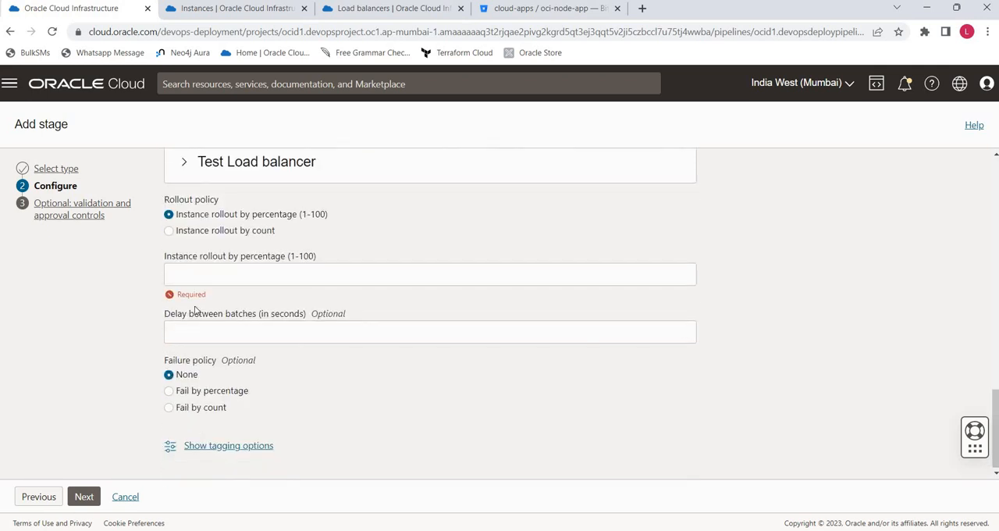
click(223, 281)
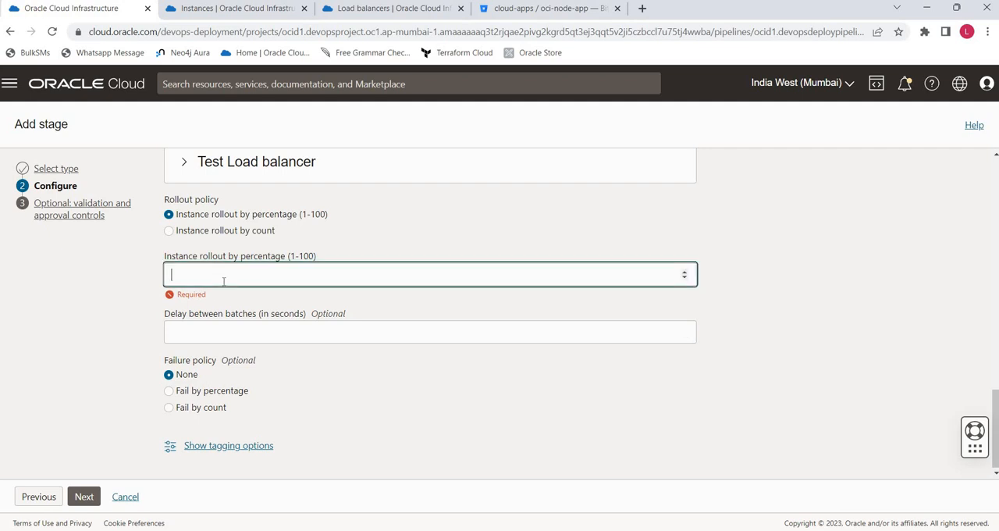
text(100)
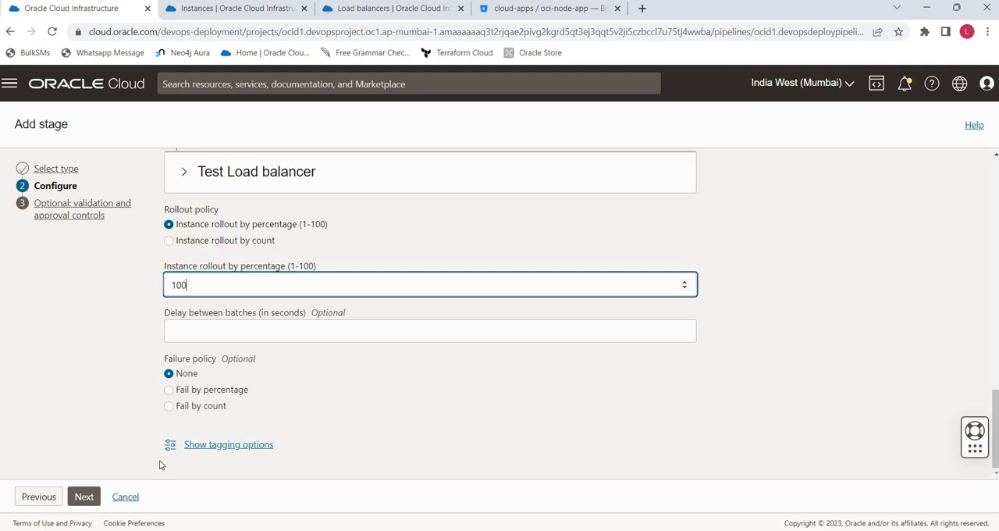
click(89, 499)
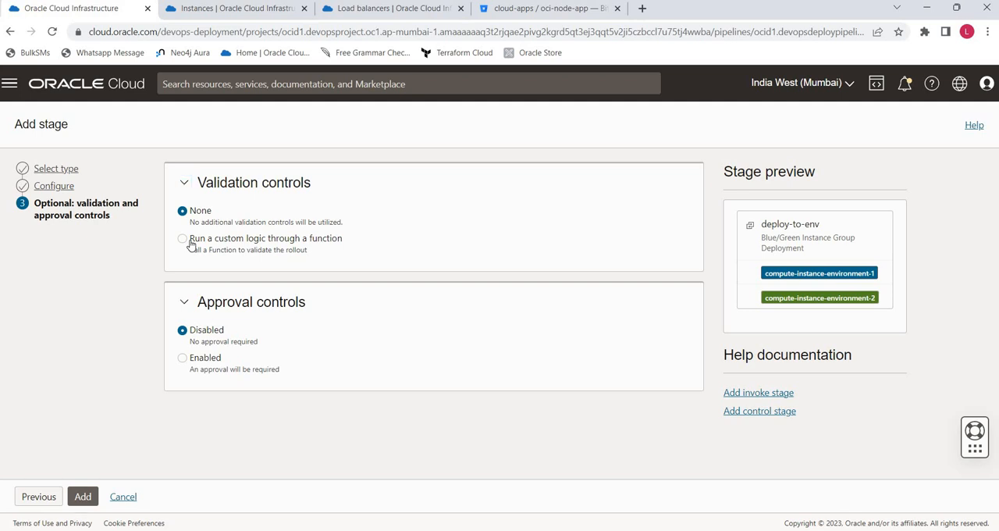
- Examine the fields for validating the rollout with custom logic through a function, and set the validation controls back to None
click(191, 245)
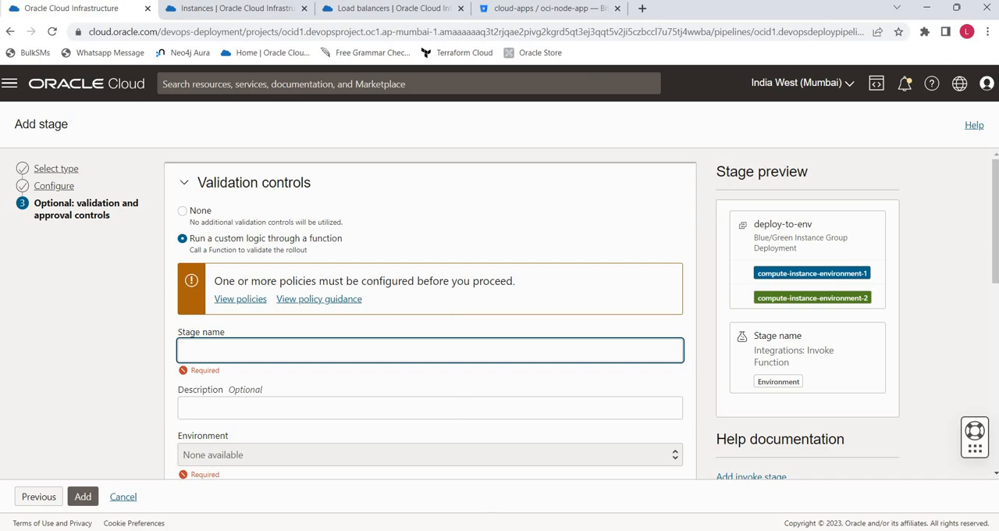
key(alt+Tab)
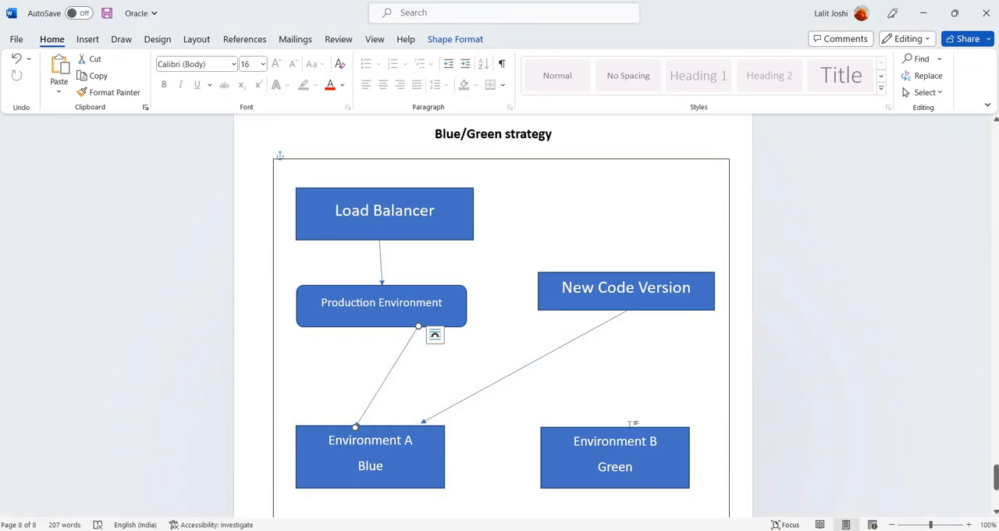
key(alt+Tab)
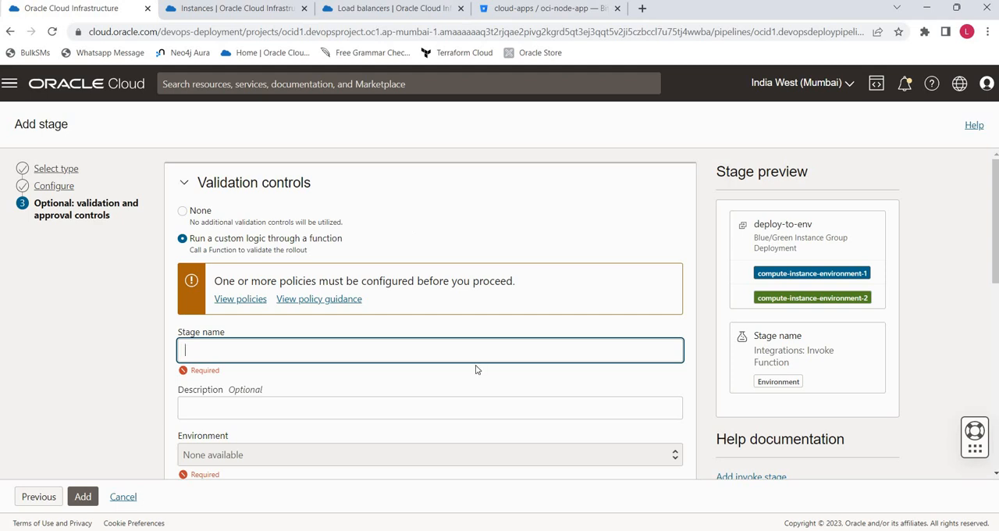
scroll(373, 287, down, 3)
scroll(372, 285, down, 1)
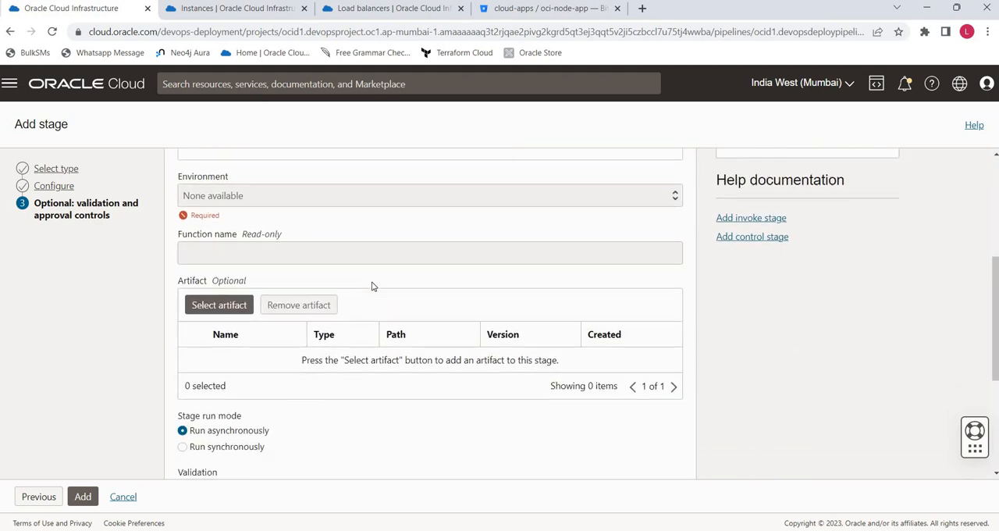
scroll(373, 285, up, 4)
click(185, 211)
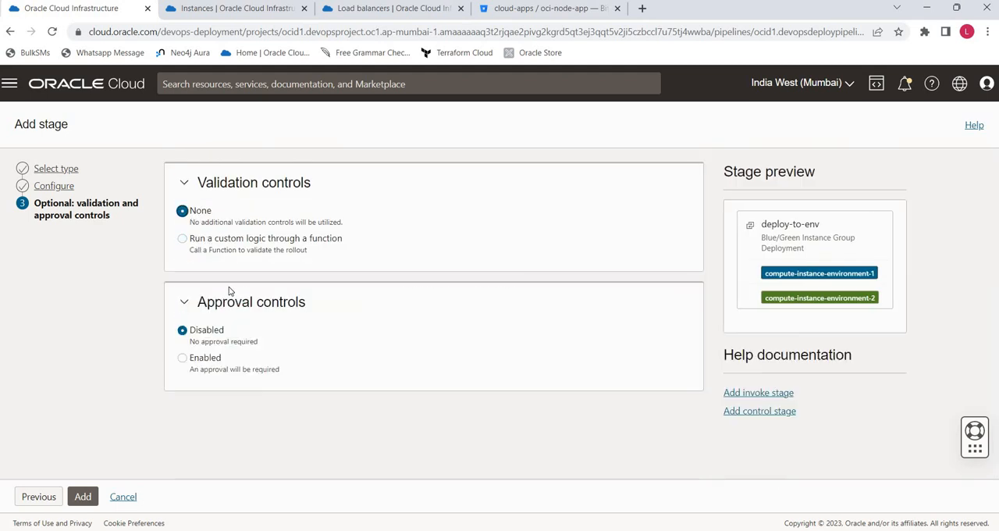
- Enable the approval controls and name the approval stage Approve Deployment
click(182, 359)
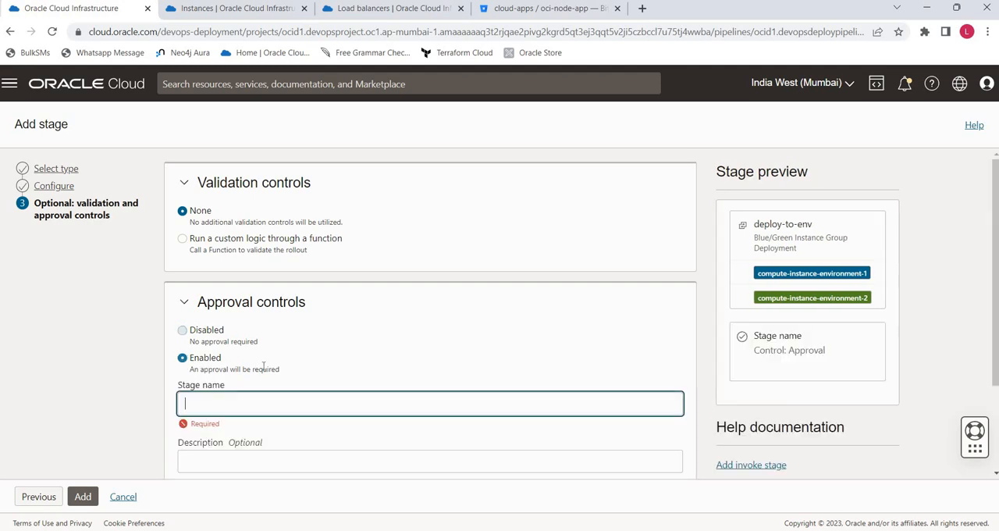
scroll(324, 352, down, 3)
click(286, 276)
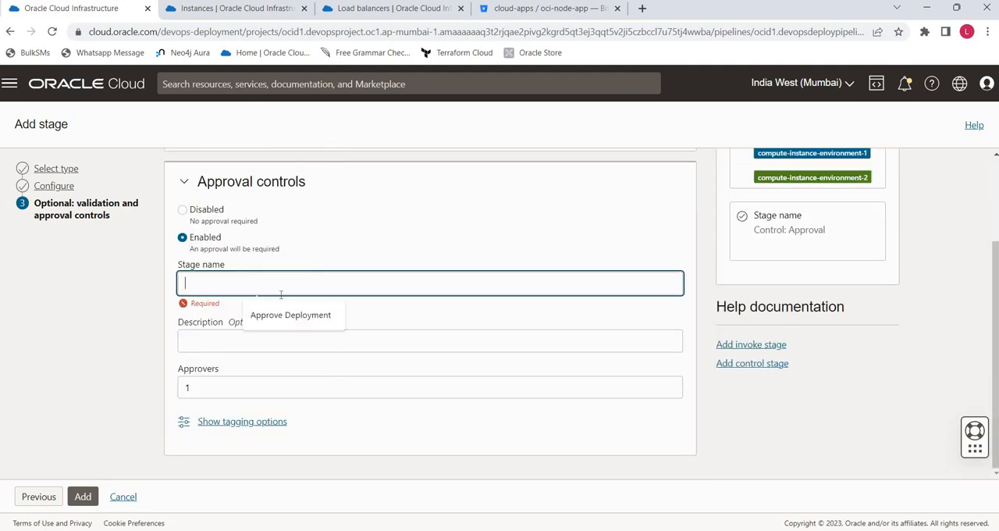
click(281, 320)
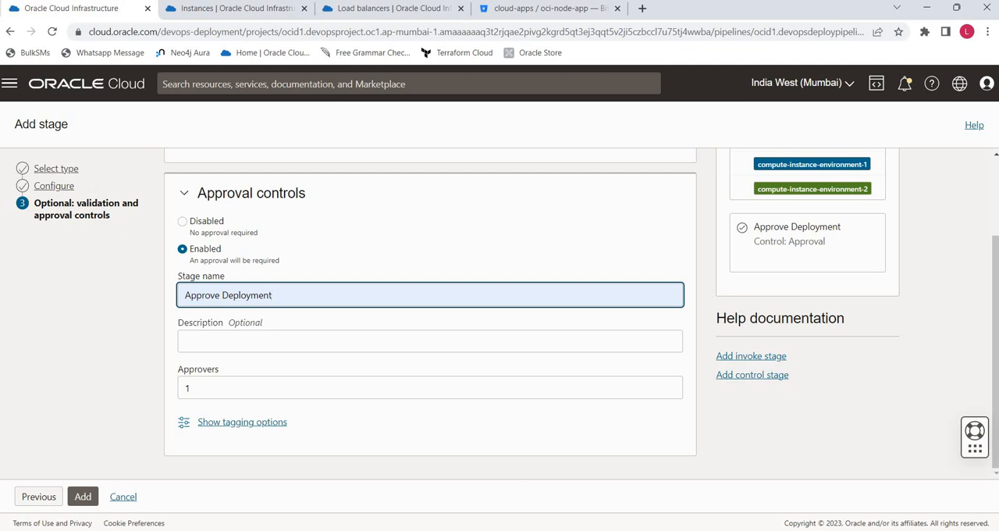
- Add the configured Blue/Green stages to the deployment pipeline and close the creation summary
key(alt+Tab)
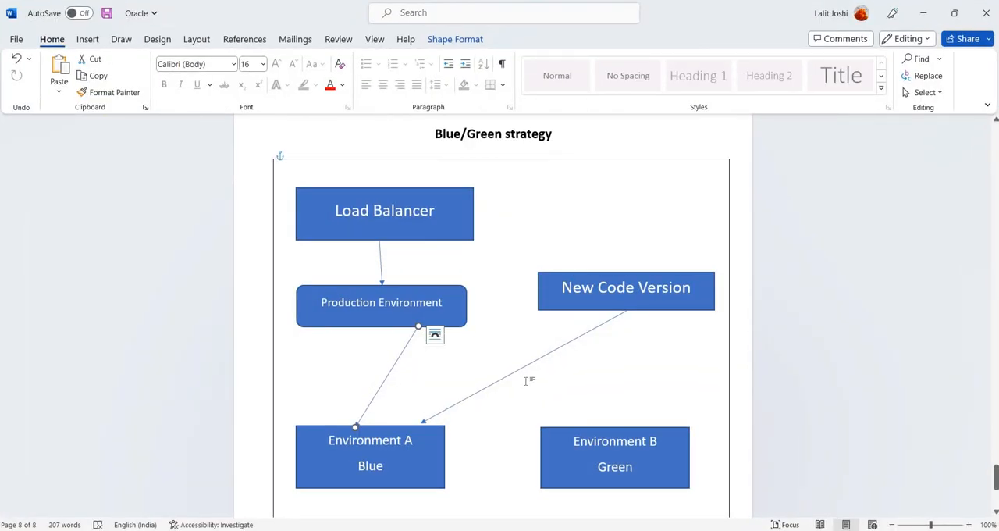
click(923, 13)
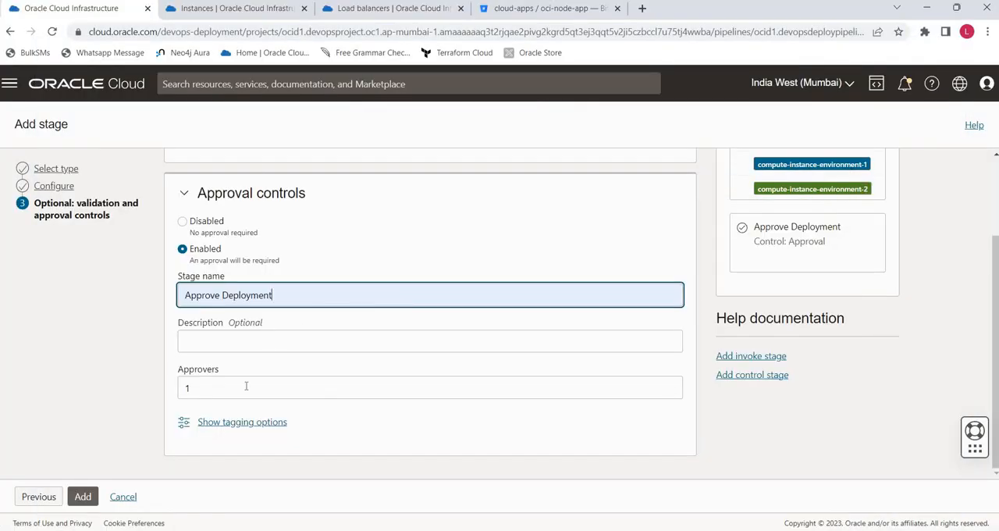
click(82, 497)
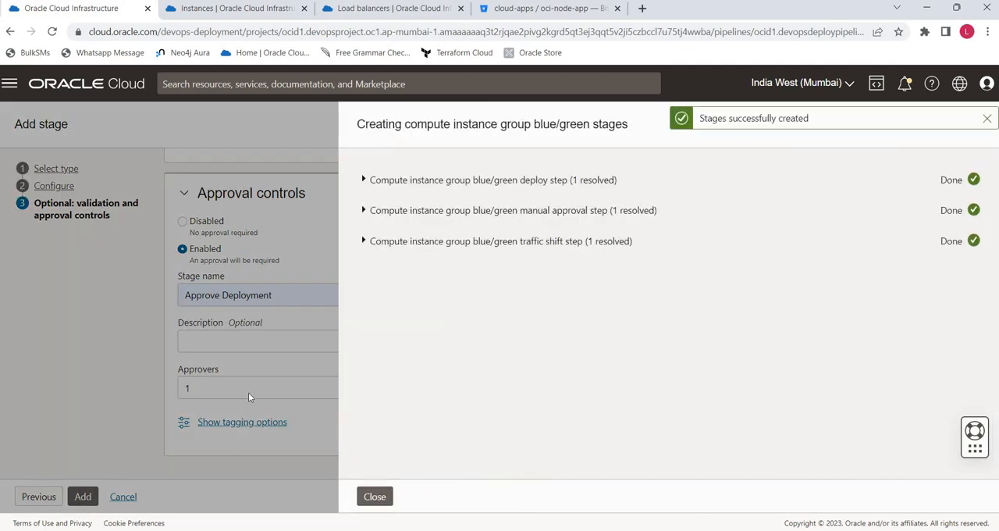
click(372, 498)
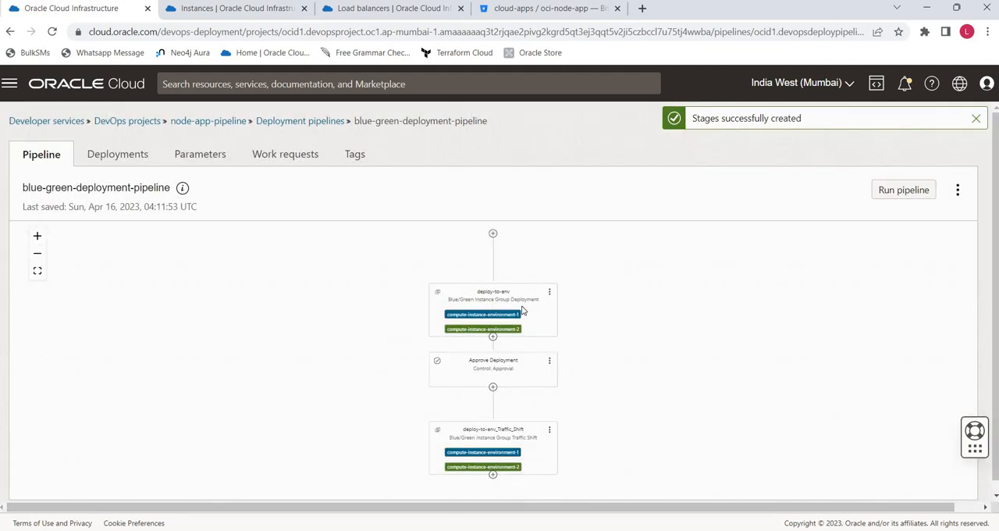
click(495, 393)
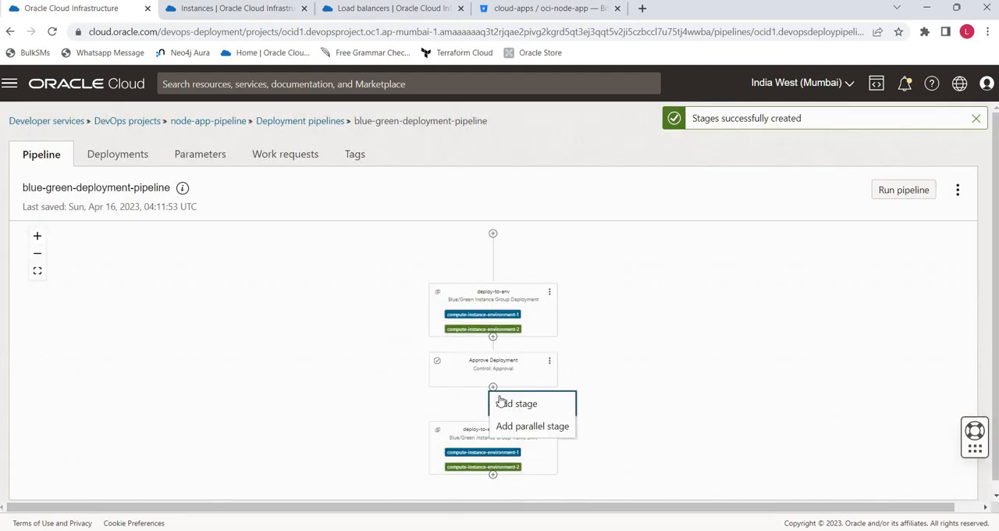
click(537, 410)
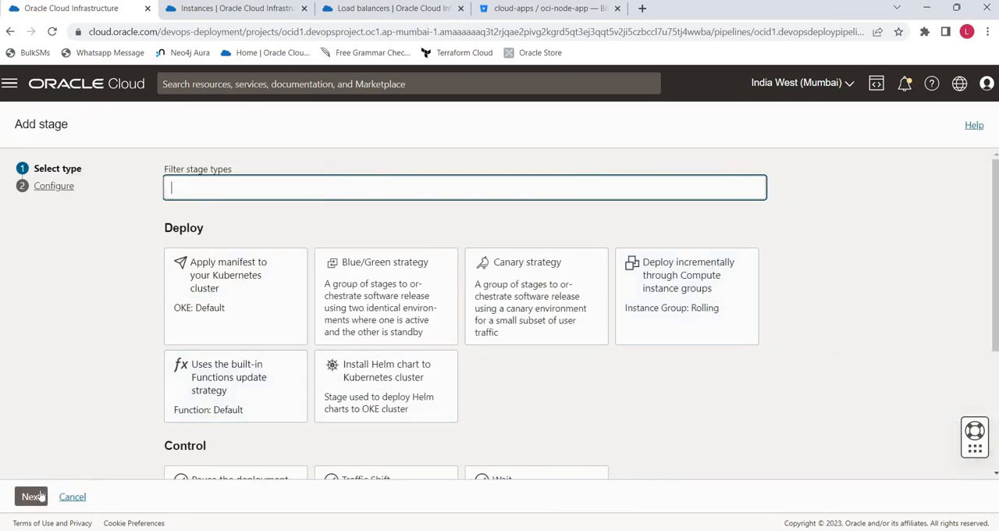
click(72, 497)
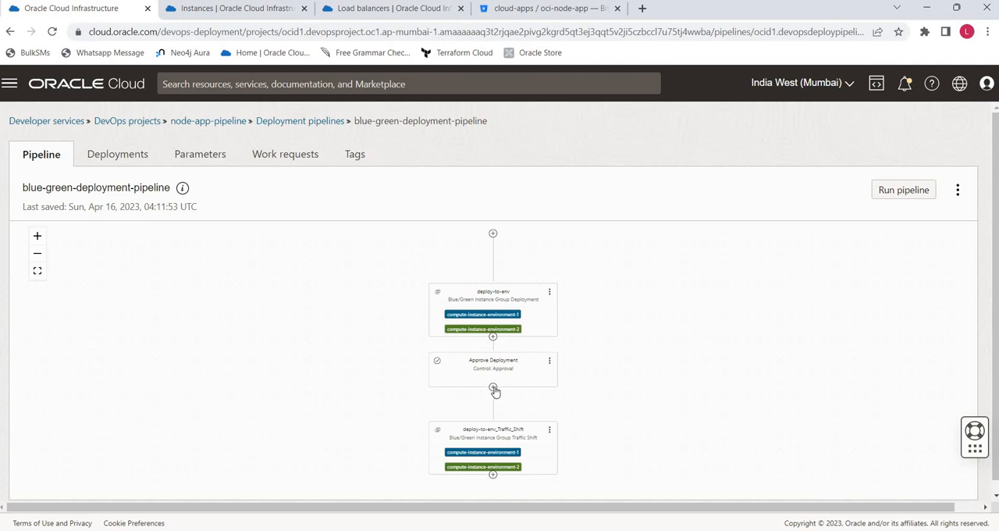
click(492, 387)
click(536, 427)
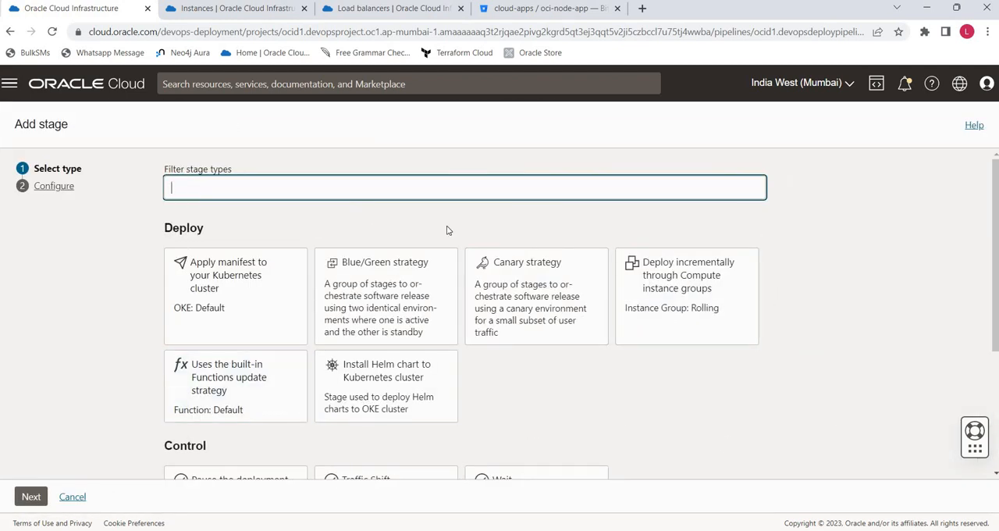
click(73, 498)
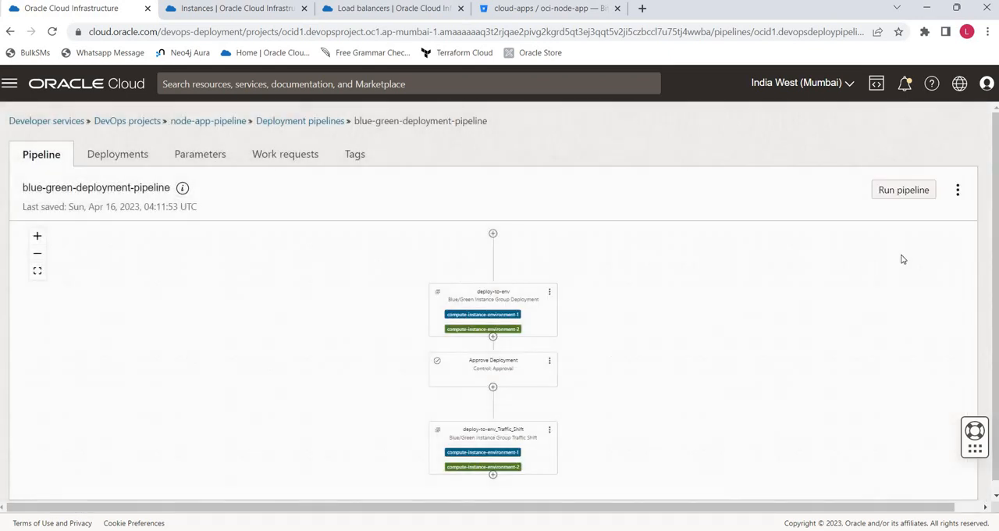
scroll(888, 369, down, 2)
scroll(889, 369, up, 1)
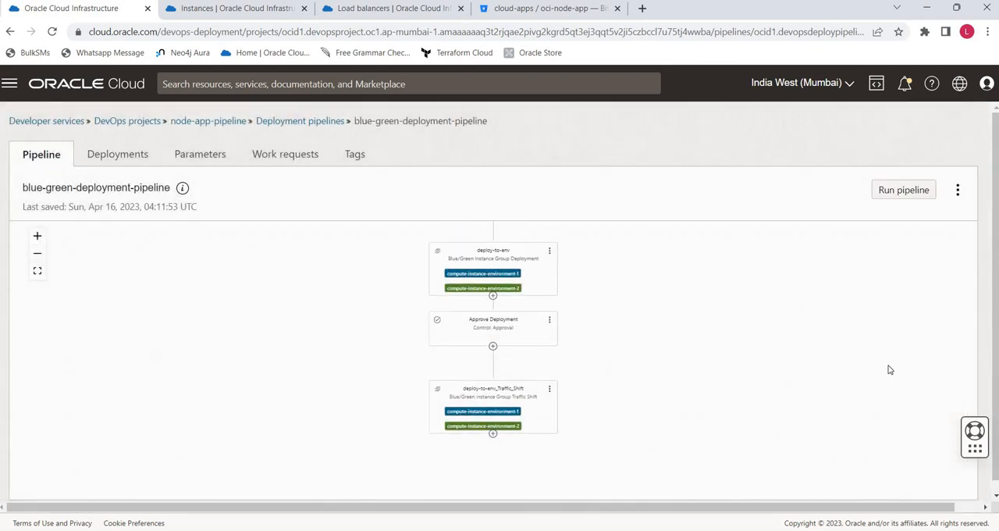
- Switch to VS Code and review the application's views/index.ejs page in the oci-node-app project
click(518, 529)
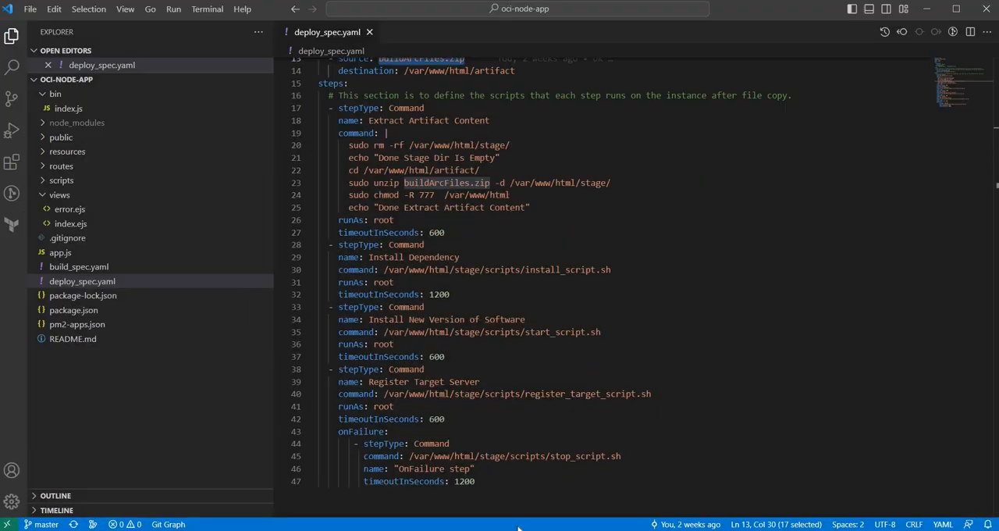
click(66, 197)
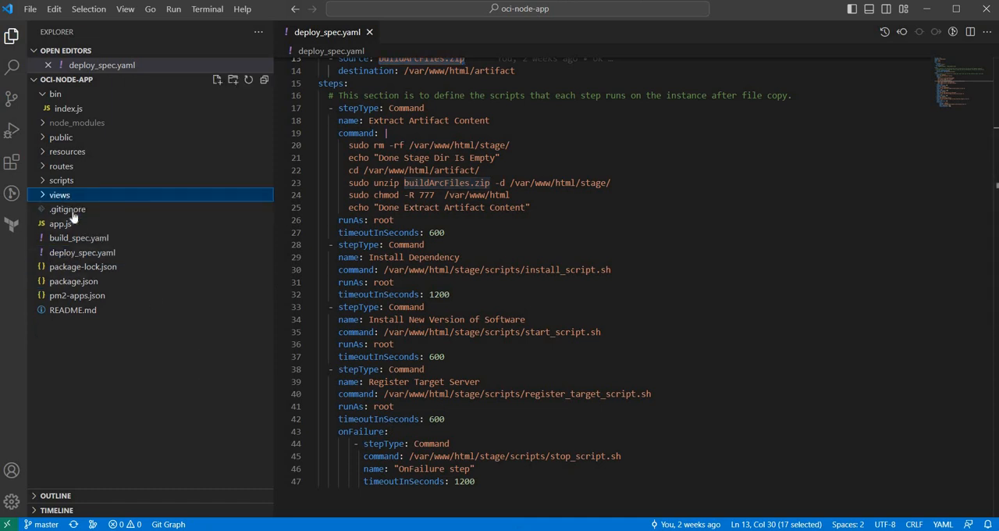
click(74, 225)
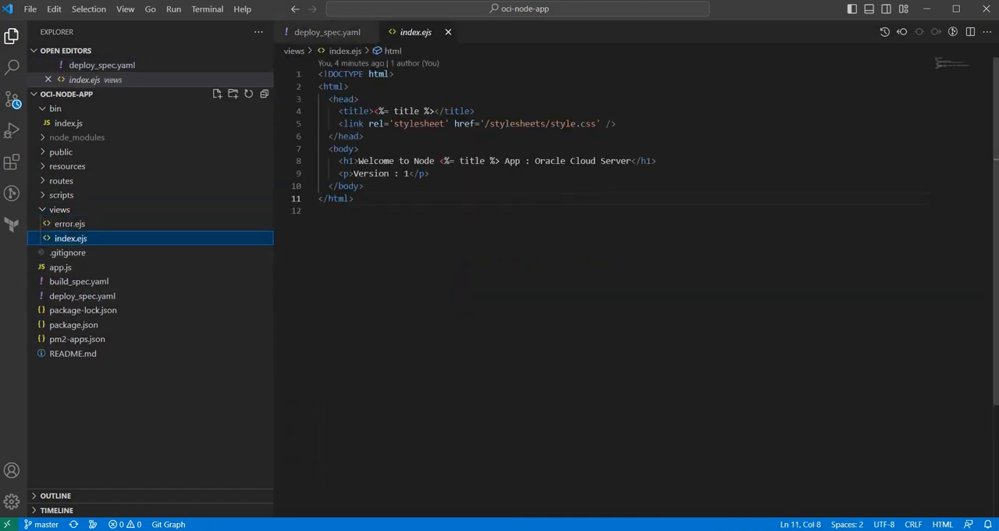
click(927, 8)
- Return to the browser and examine the artifacts of artifact-repository-node in Artifact Registry
click(381, 9)
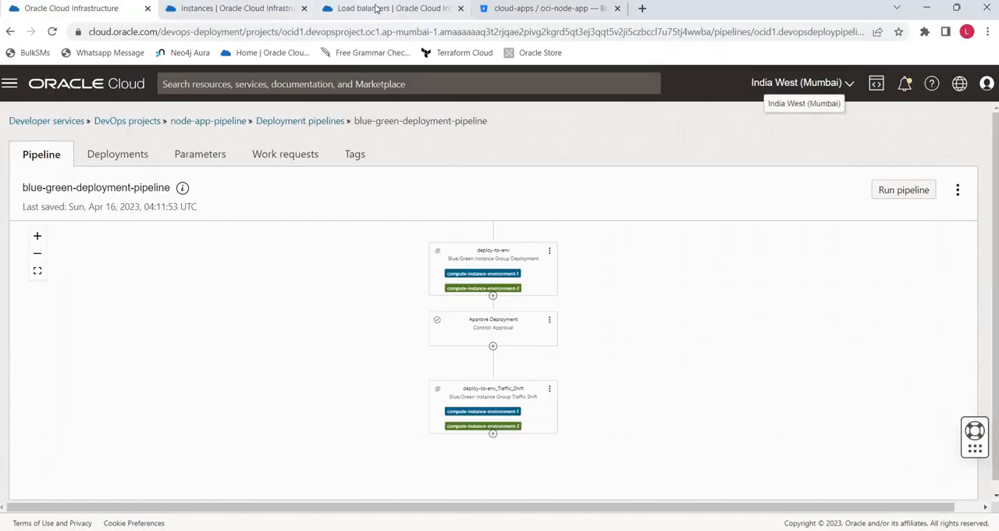
click(221, 9)
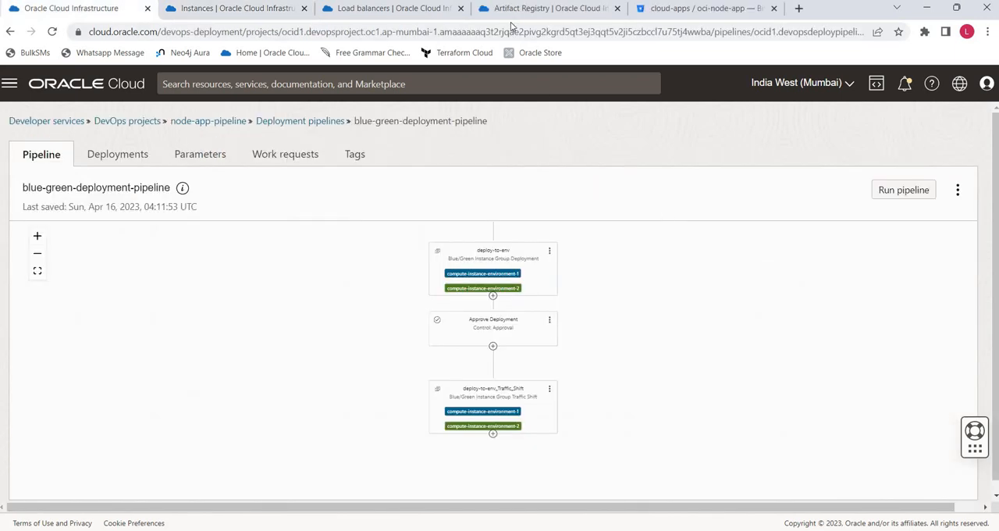
click(517, 15)
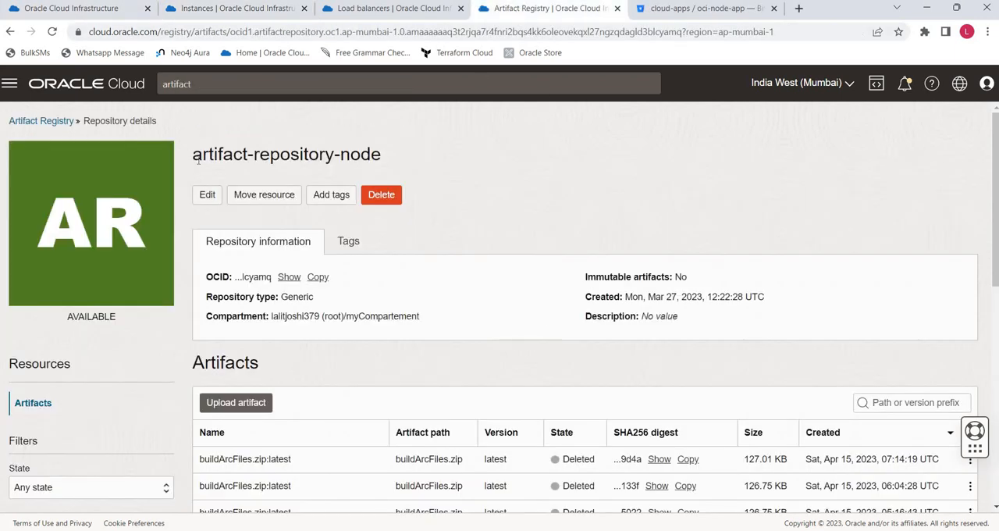
drag(193, 154, 405, 148)
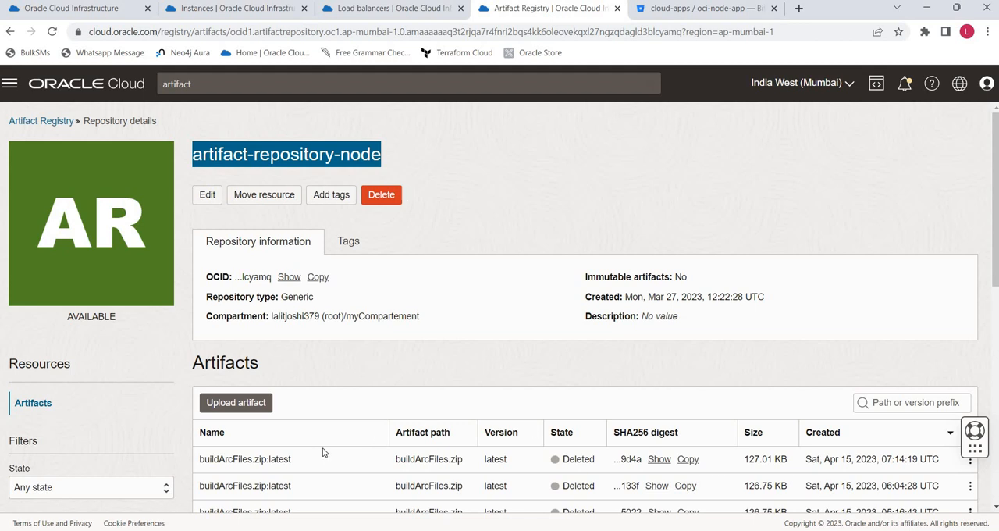
scroll(216, 341, down, 2)
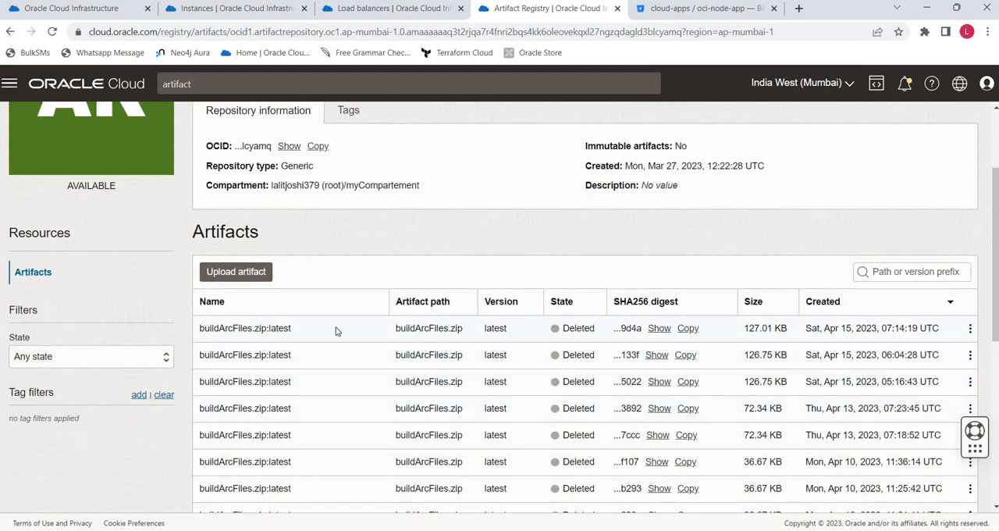
scroll(336, 331, up, 2)
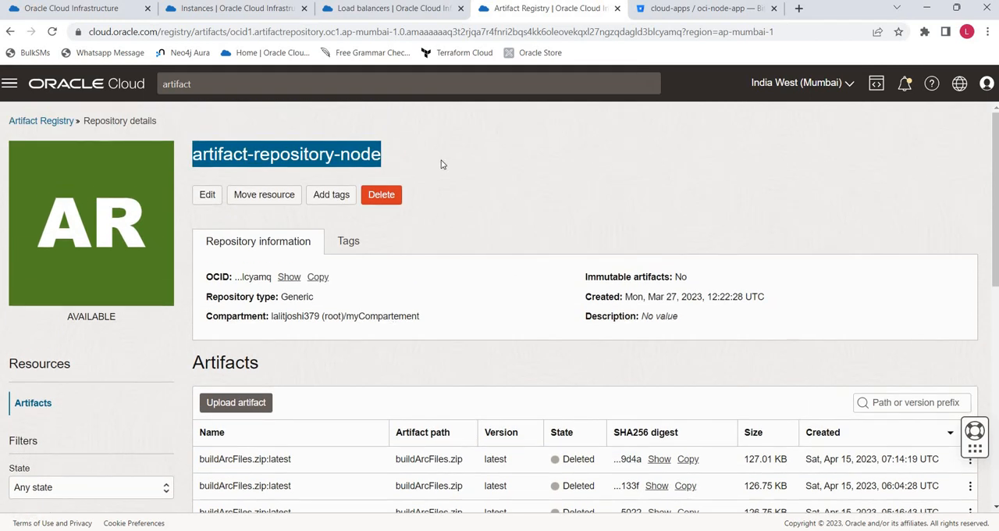
click(440, 163)
- Open node-app-build-pipeline from the build pipelines of the node-app-pipeline DevOps project
click(102, 14)
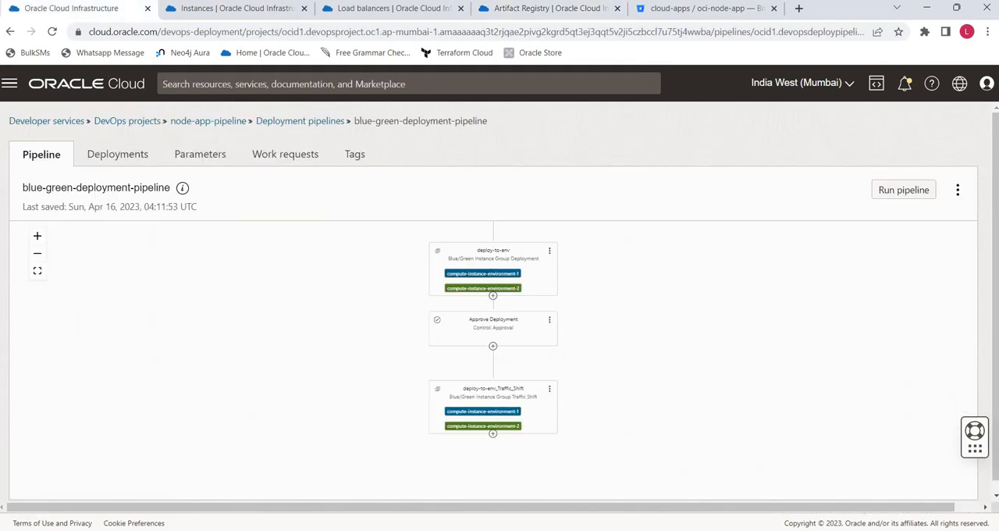
click(266, 123)
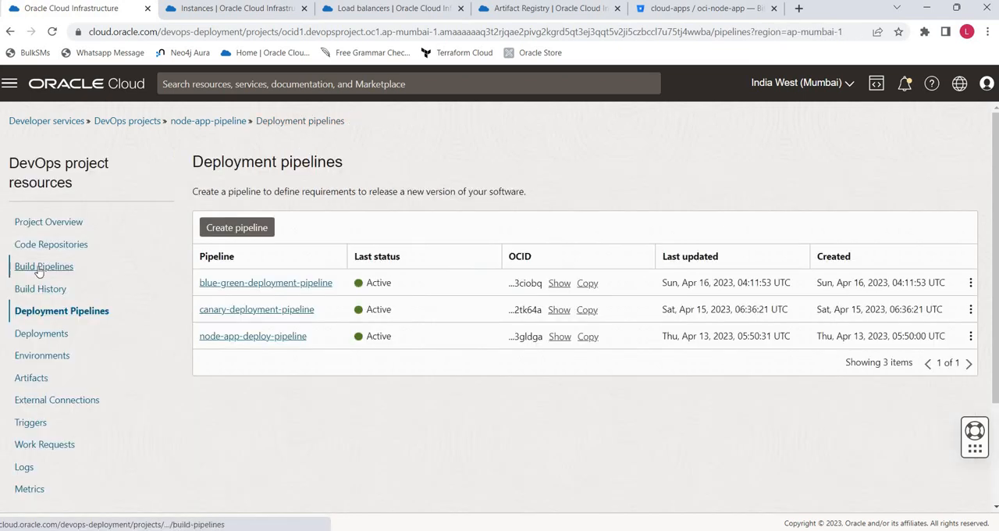
click(41, 267)
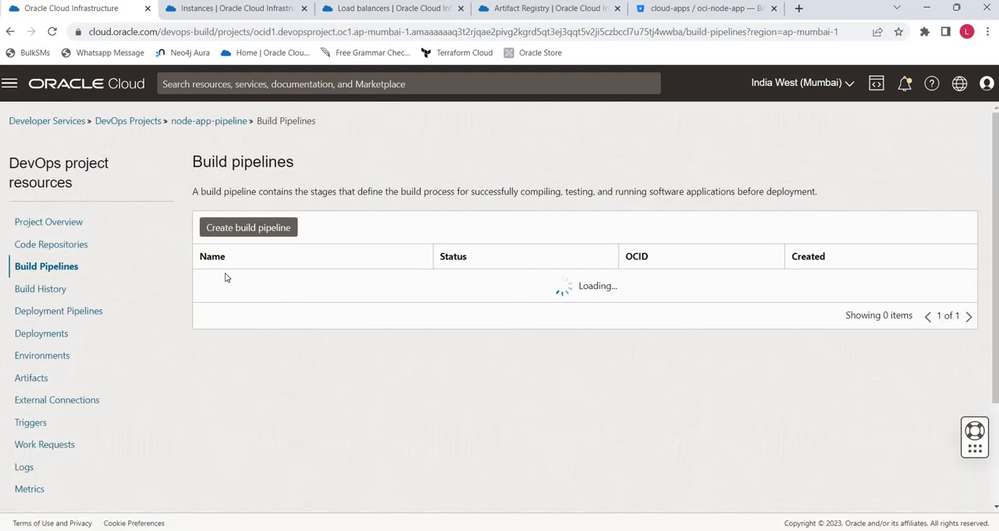
click(242, 288)
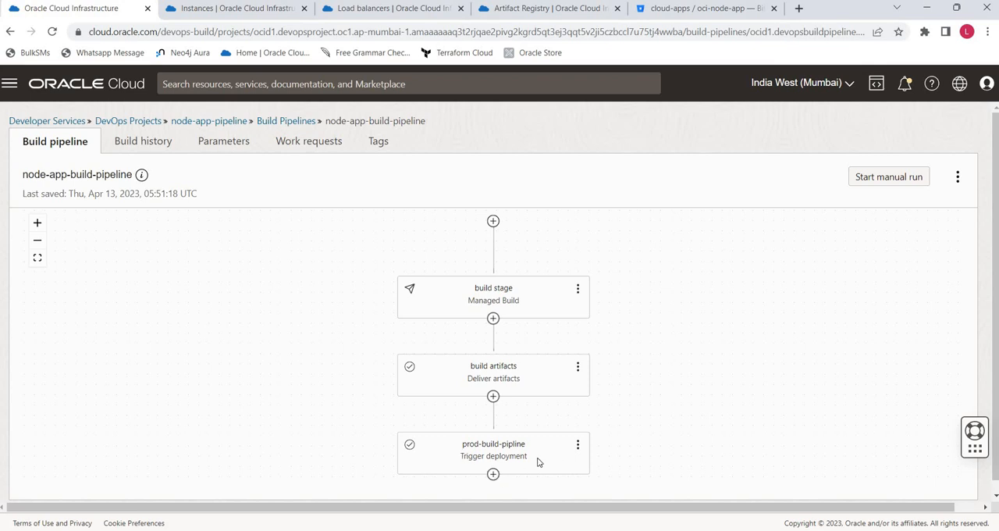
click(493, 474)
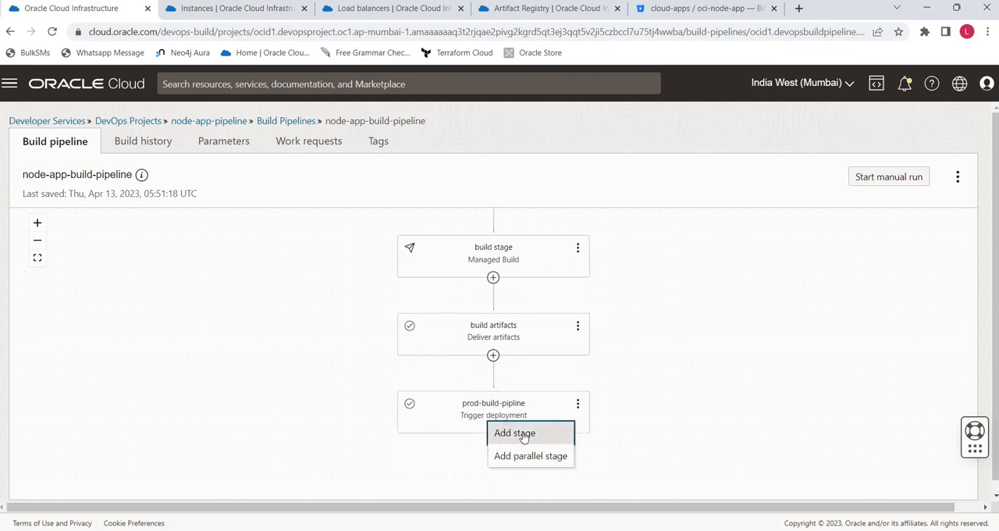
click(520, 433)
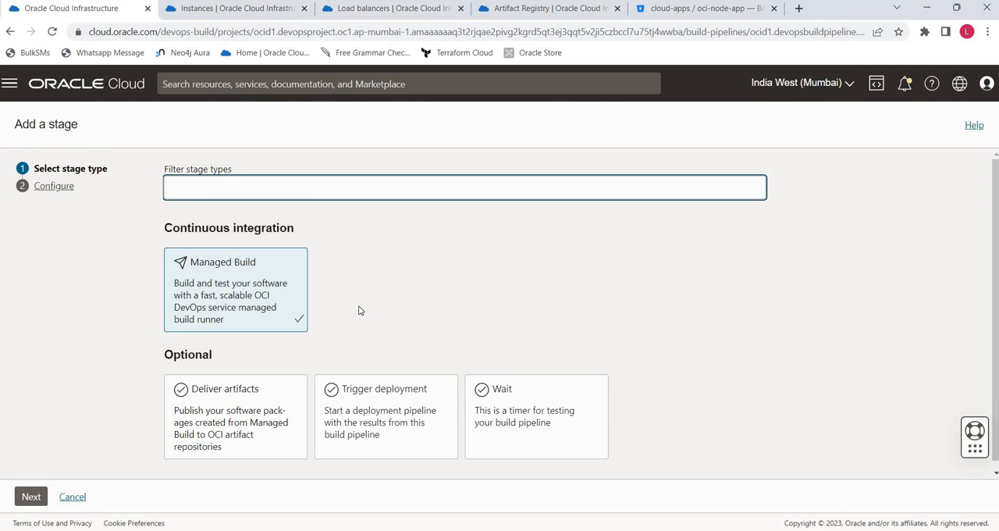
click(379, 402)
click(31, 497)
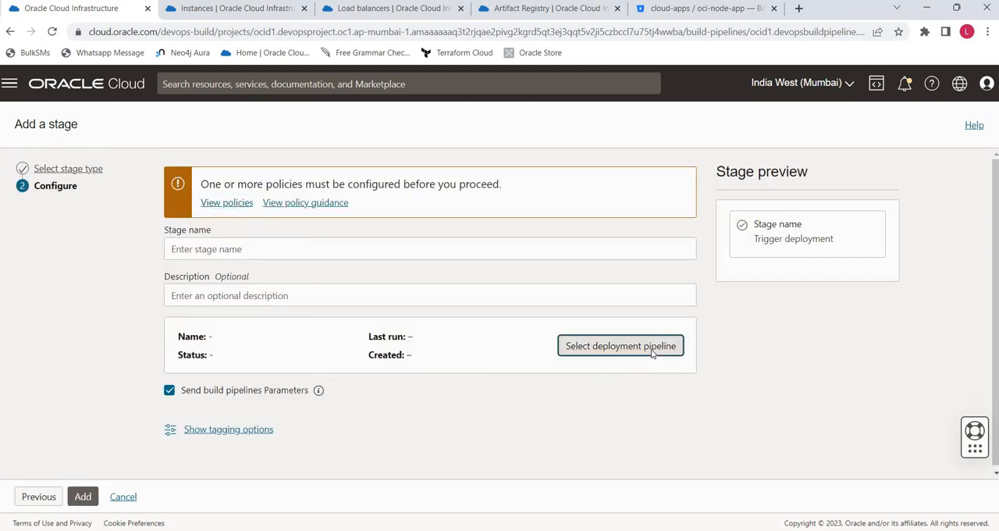
click(644, 349)
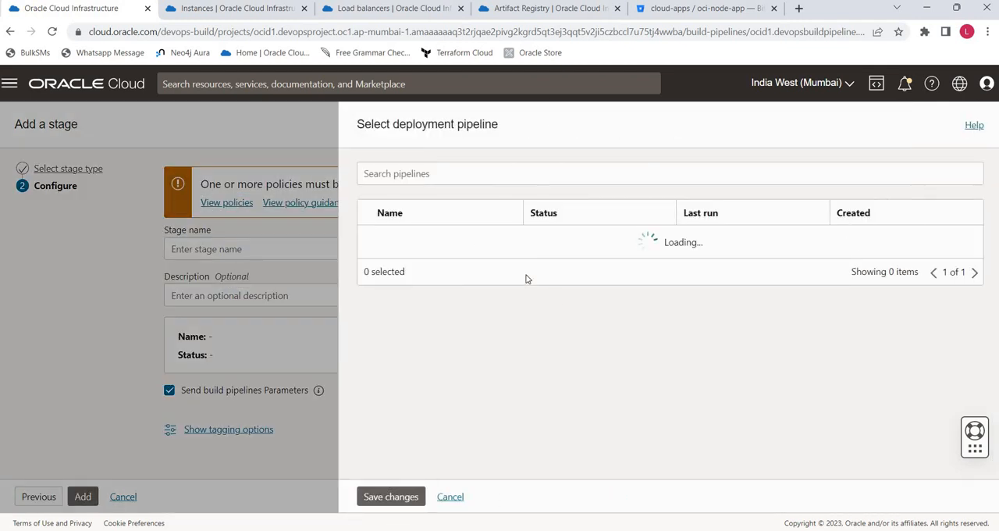
click(449, 498)
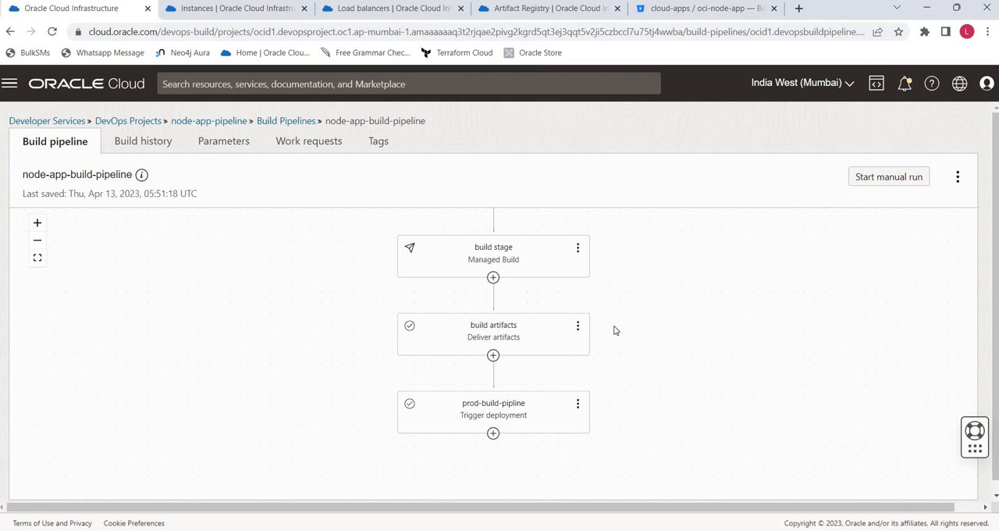
- Start a manual run of node-app-build-pipeline with the default run name and open its build run view
click(875, 178)
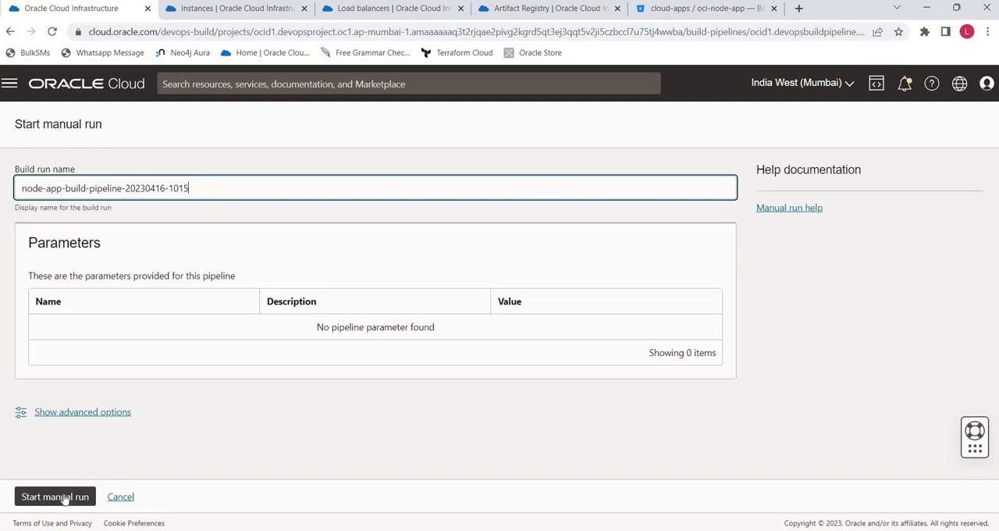
click(64, 498)
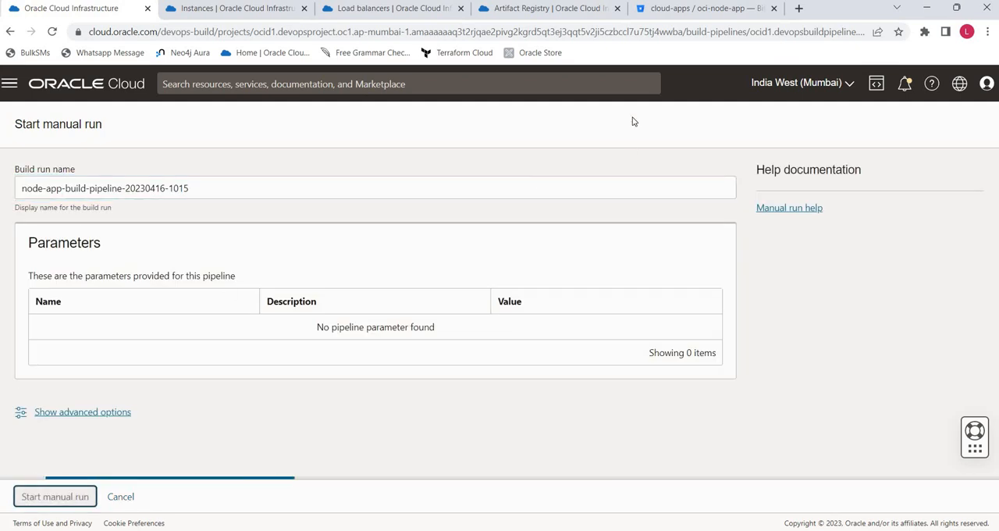
click(537, 15)
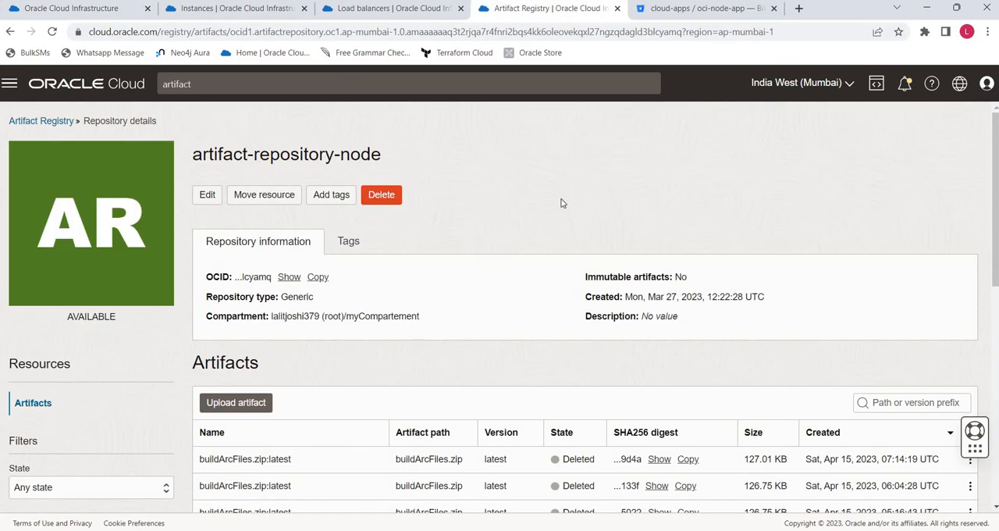
click(76, 12)
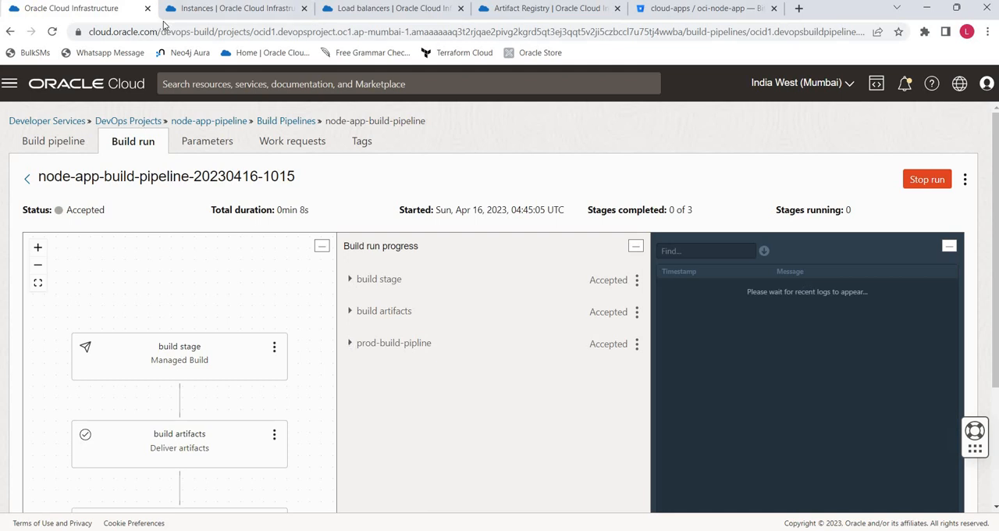
- Switch to Word, review the Blue/Green strategy diagram, and return to the browser
click(205, 11)
key(alt+Tab)
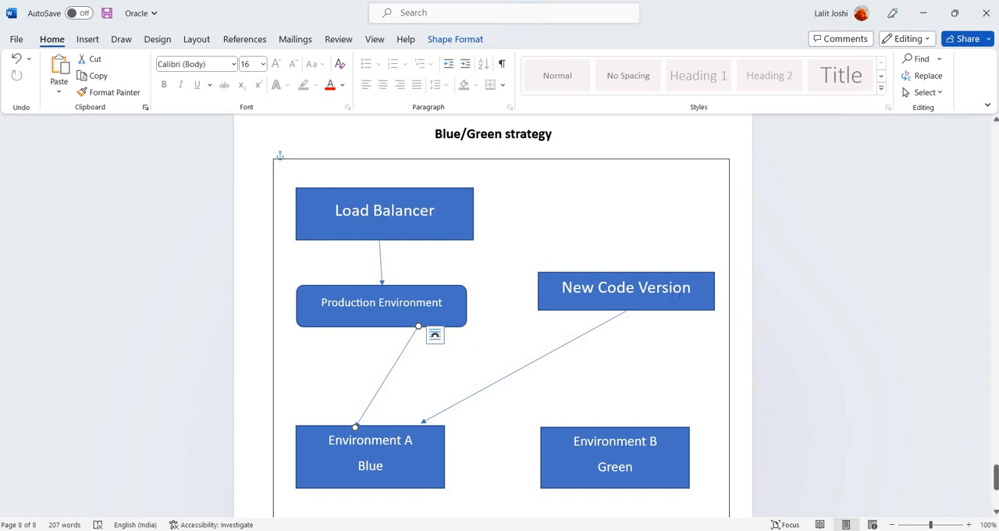
click(922, 15)
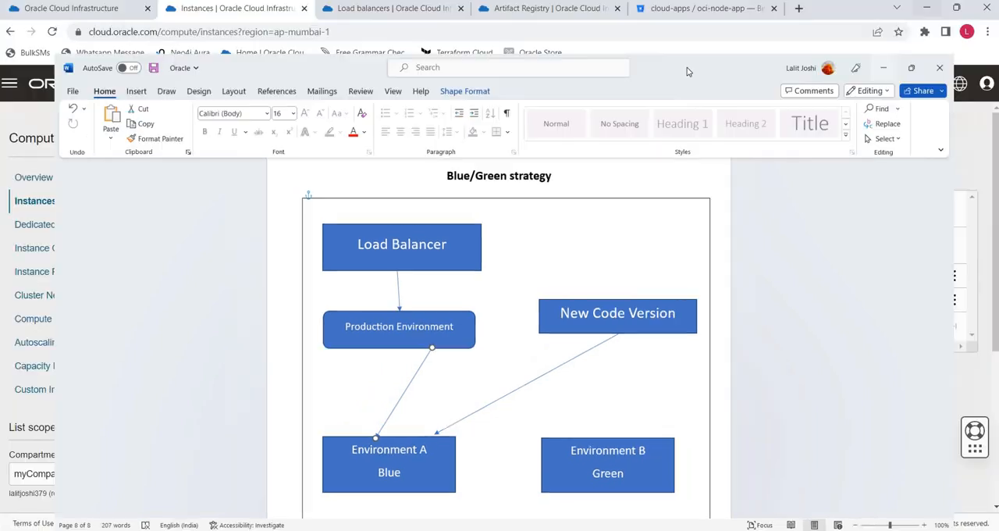
- Examine the running build's progress, the individual steps of its build stage and the log output
click(95, 10)
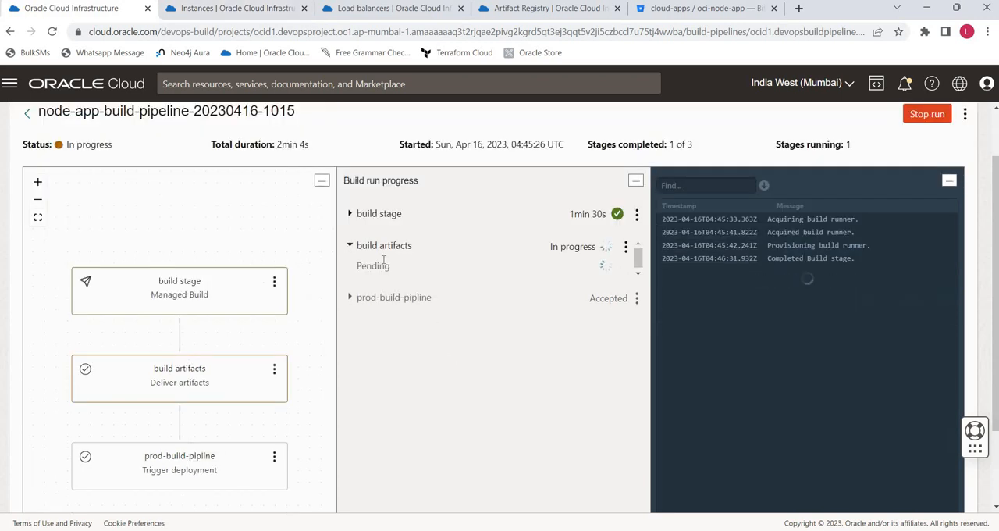
click(350, 214)
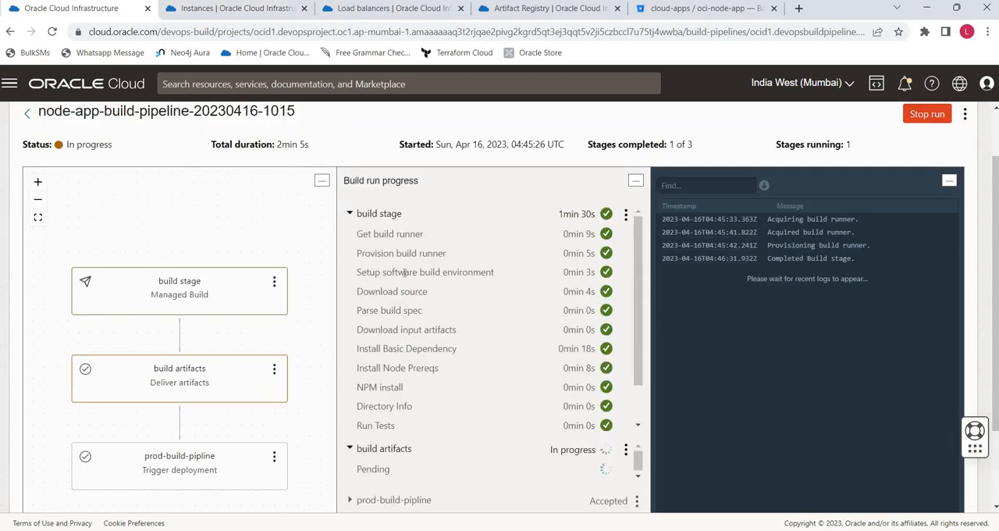
click(348, 214)
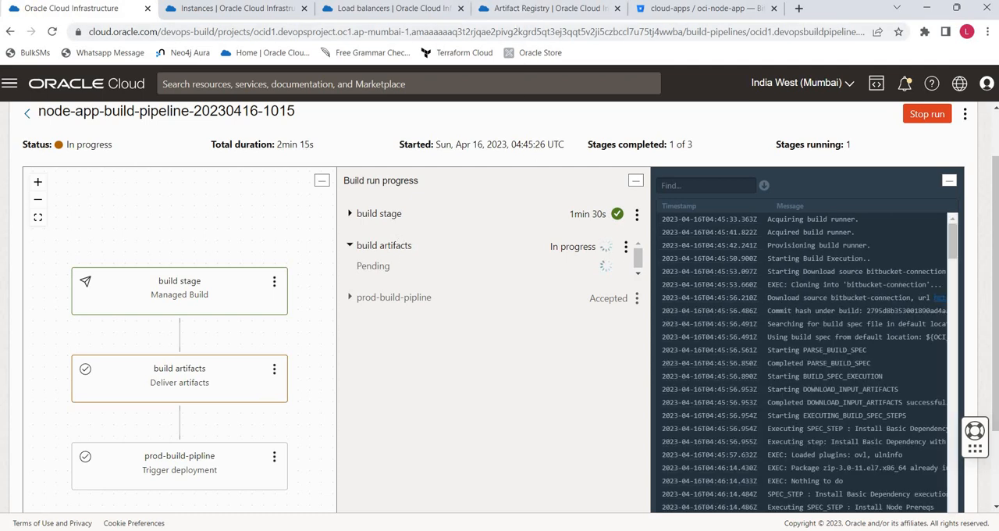
scroll(832, 372, down, 10)
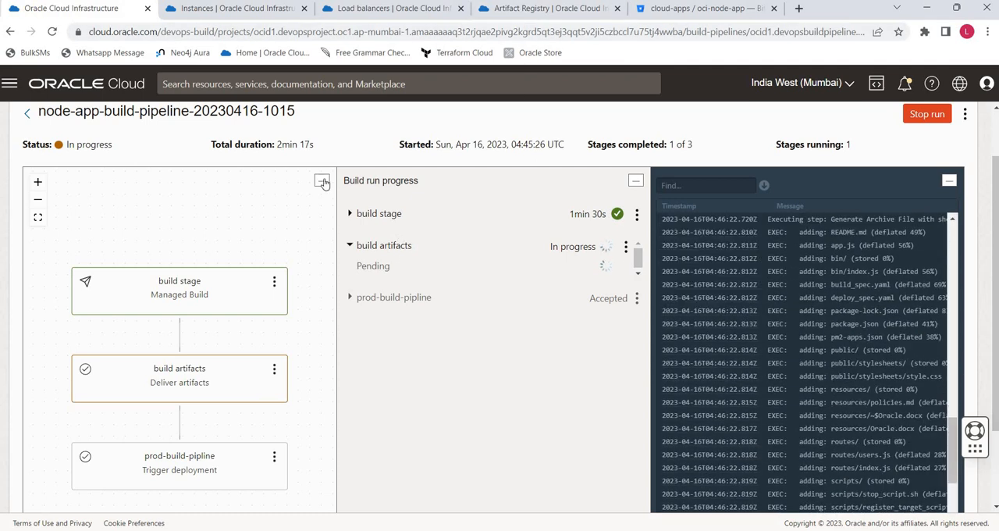
- Filter the artifacts of artifact-repository-node to the Available state and check buildArcFiles.zip:latest
click(551, 9)
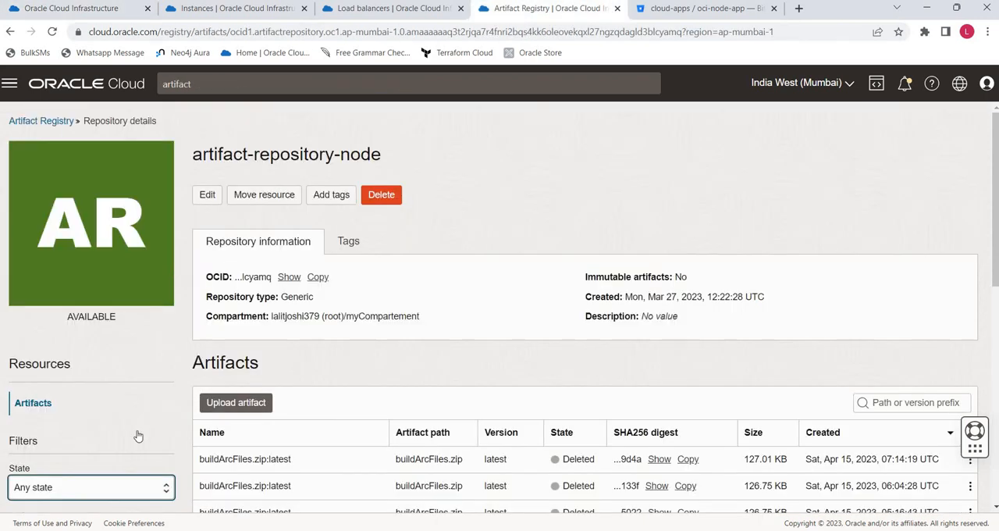
click(122, 486)
click(54, 459)
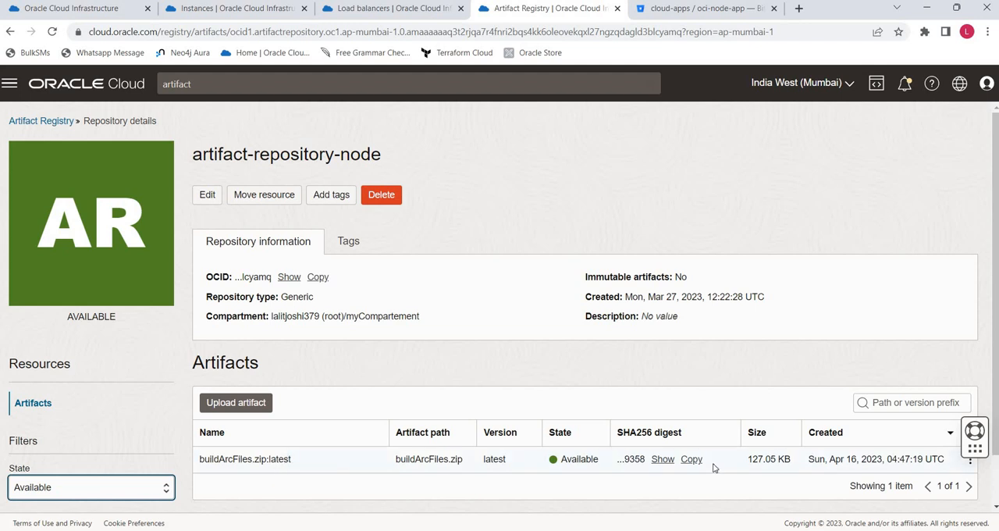
drag(209, 459, 305, 461)
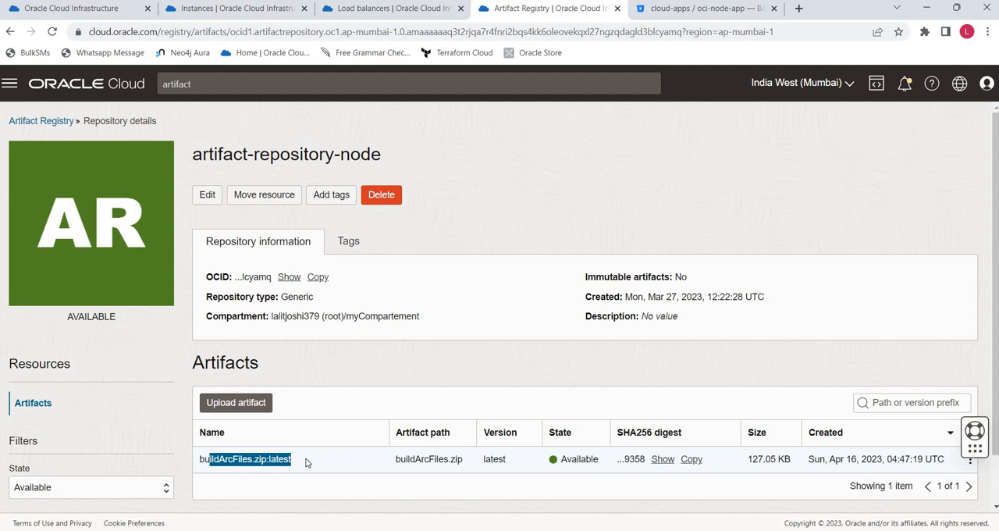
click(306, 463)
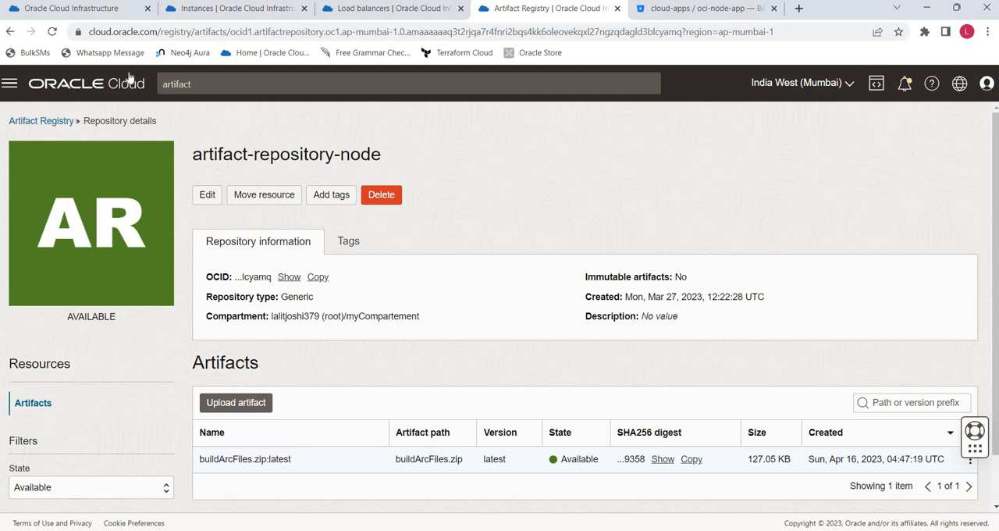
- Monitor the build run through the build artifacts and prod-build-pipline stages, checking its logs and the Artifact Registry
click(78, 10)
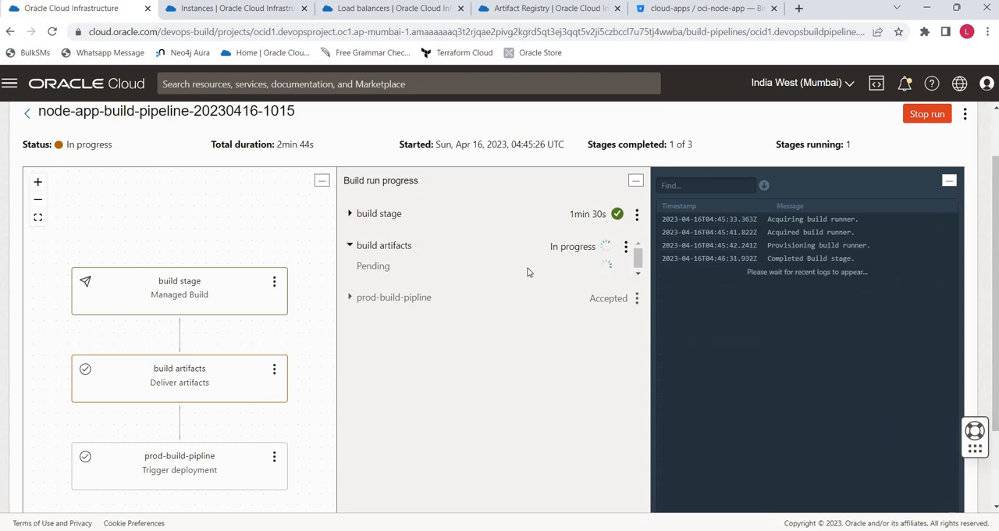
click(512, 13)
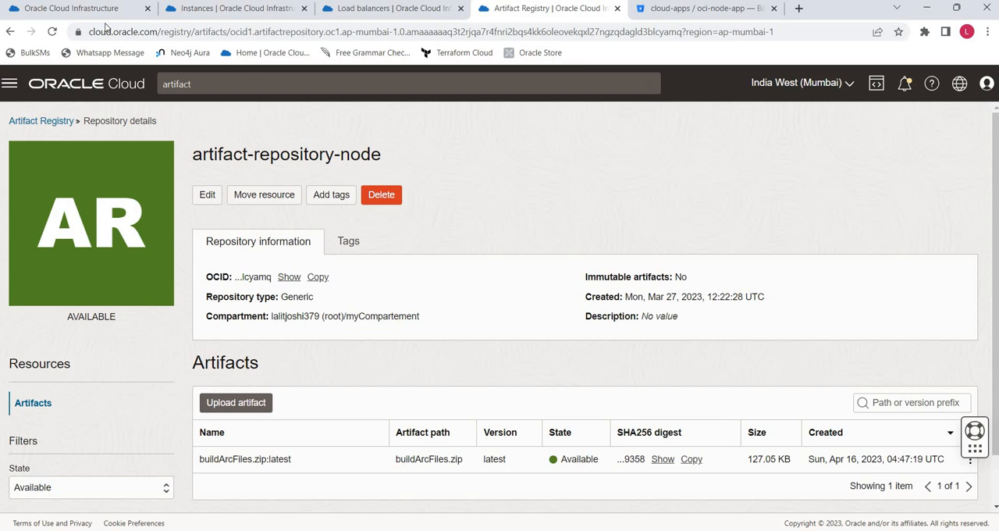
click(74, 9)
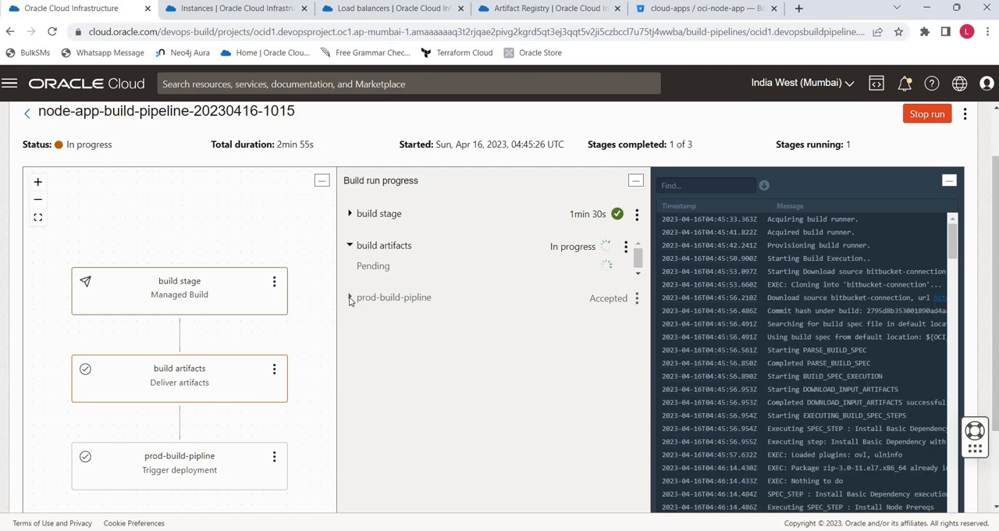
scroll(750, 321, down, 15)
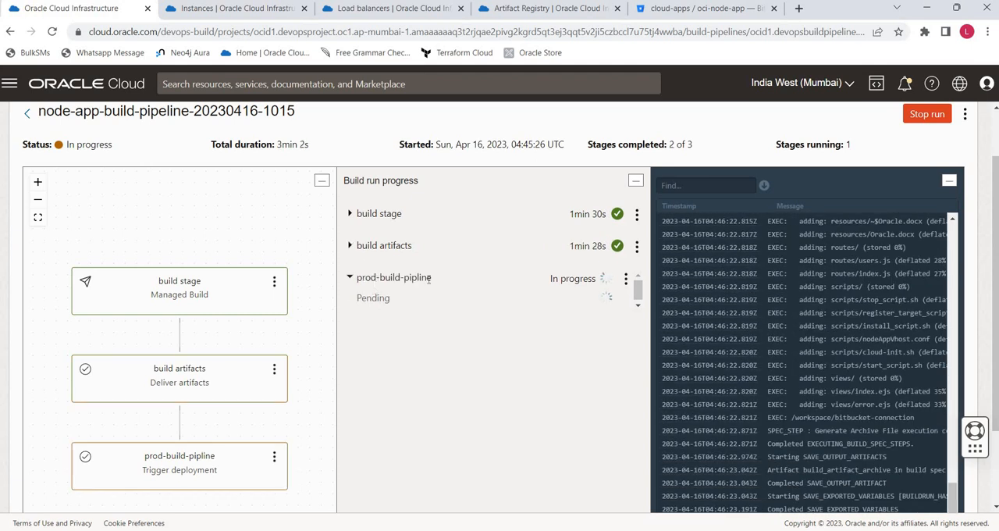
drag(417, 277, 428, 277)
scroll(522, 301, up, 1)
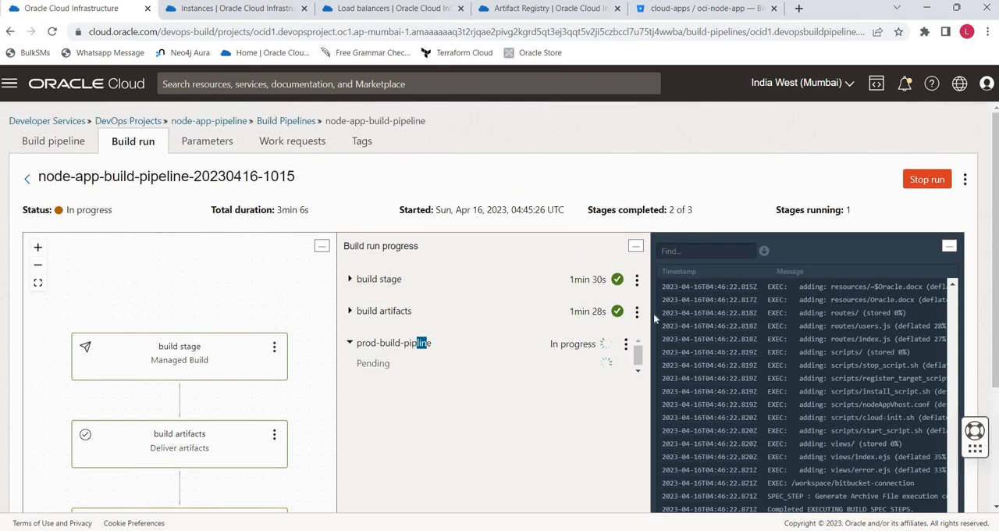
click(287, 124)
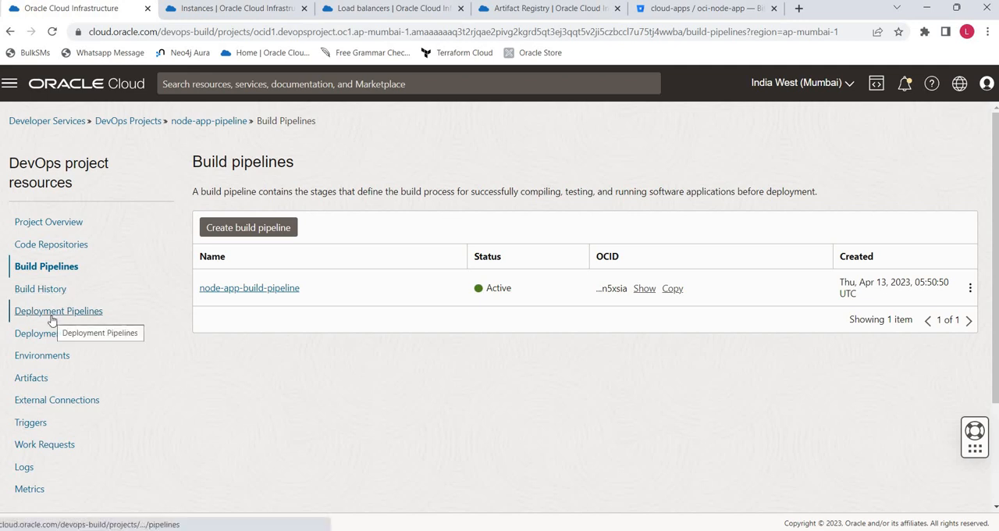
click(53, 335)
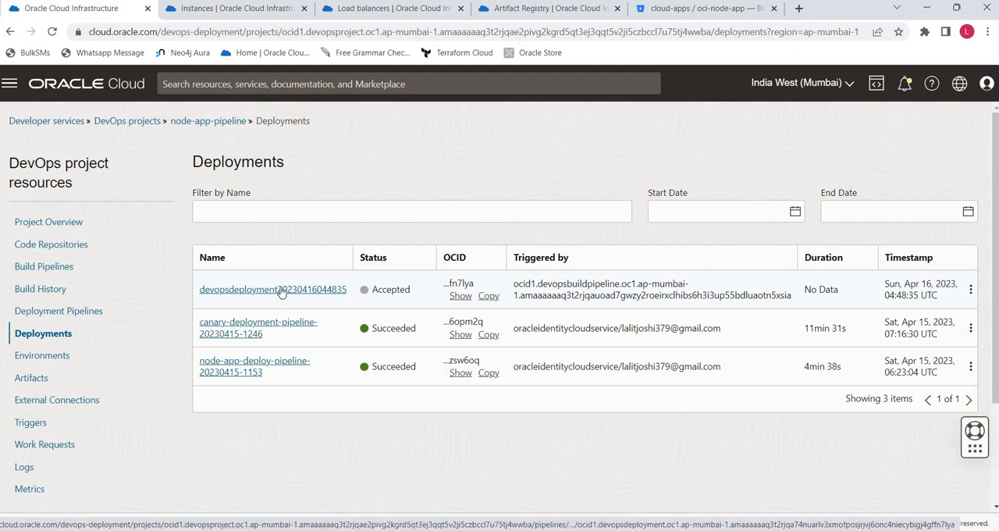
click(282, 291)
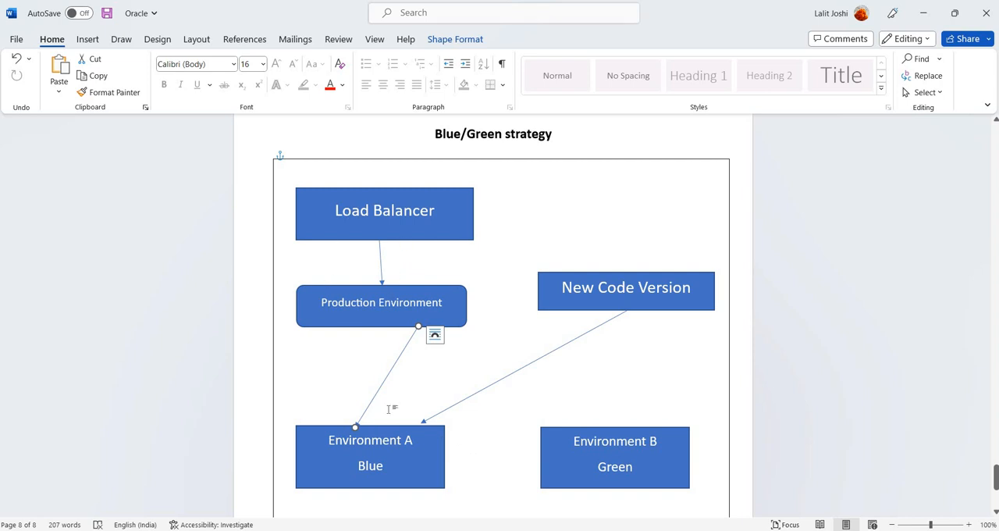
- Compare the deployment's stage progress with the Blue/Green strategy diagram in Word, ending back in the browser
key(alt+Tab)
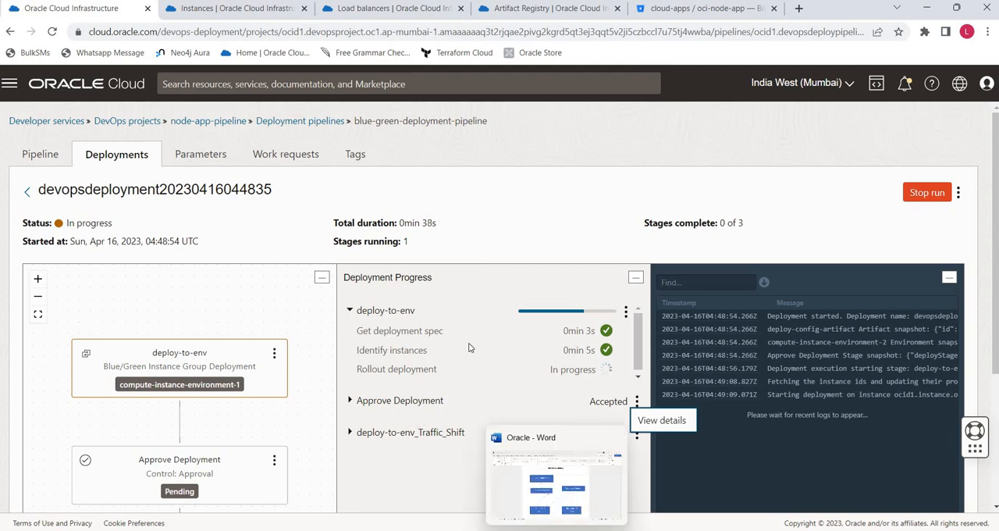
click(558, 480)
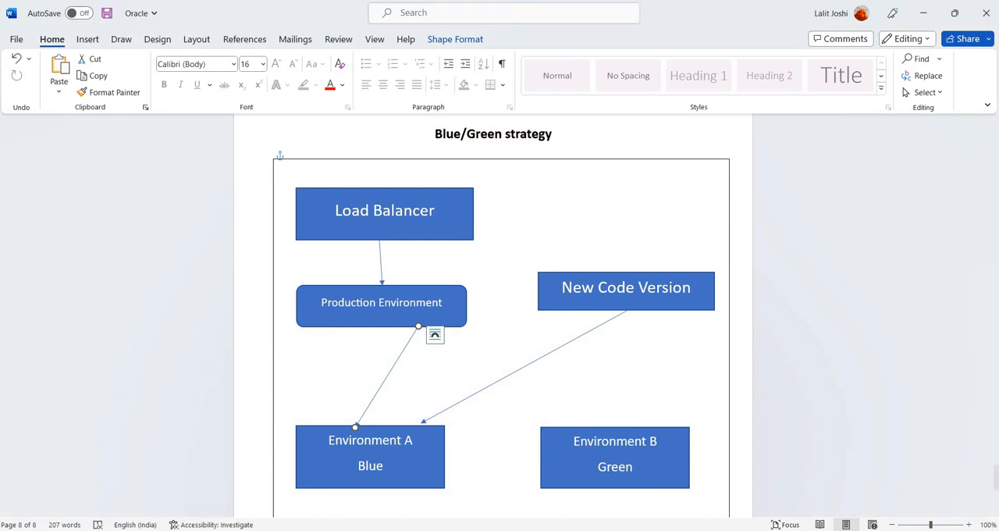
click(556, 529)
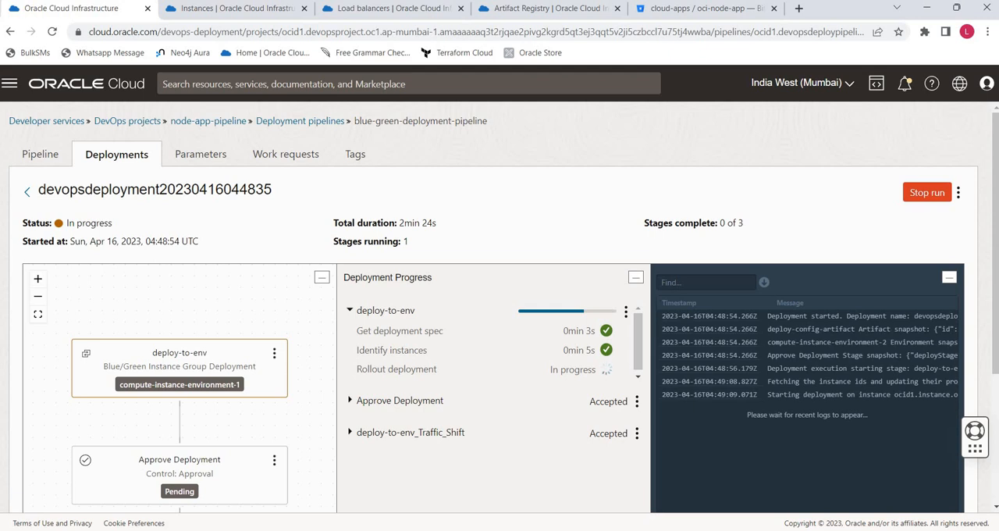
- Copy the deployment's log entries into the blank new 6 document in Notepad++ and set its language to Shell
drag(659, 312, 679, 408)
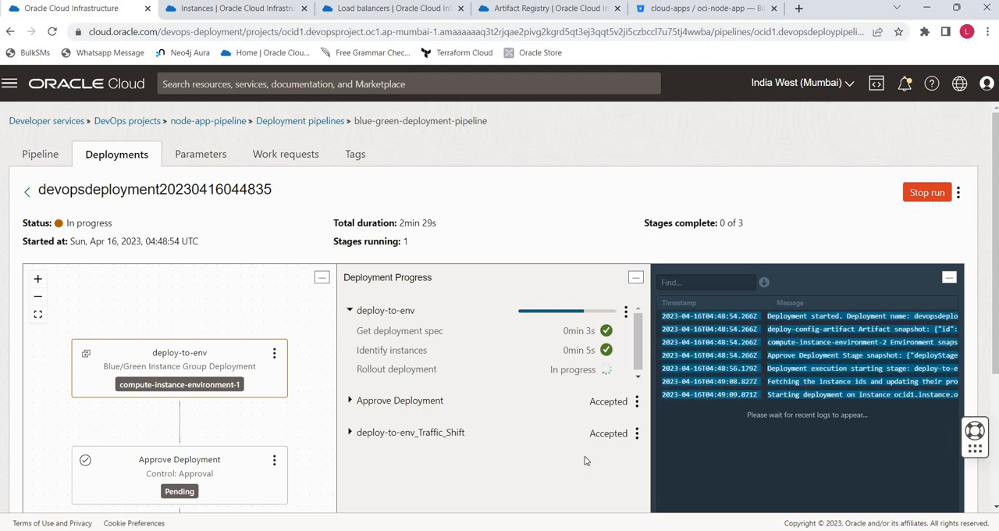
key(alt+Tab)
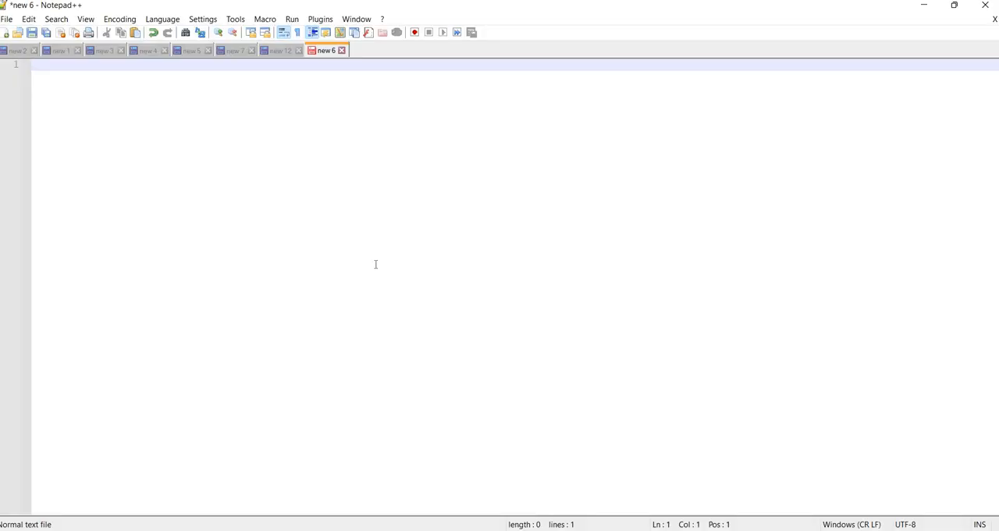
key(ctrl+v)
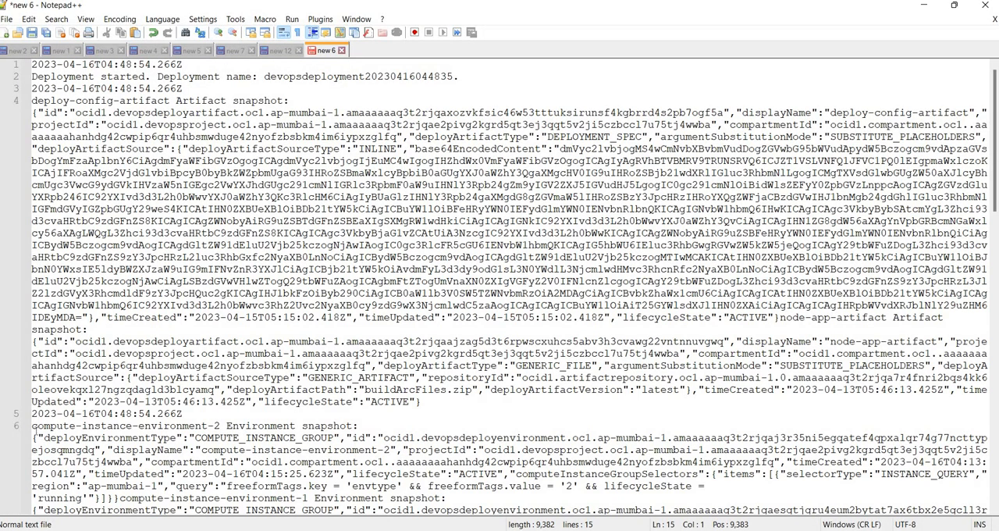
click(14, 527)
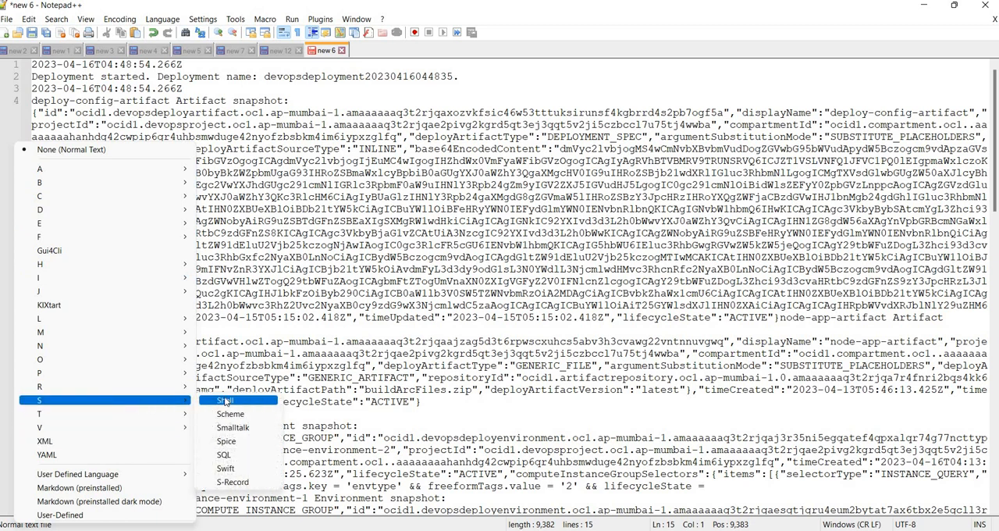
click(226, 402)
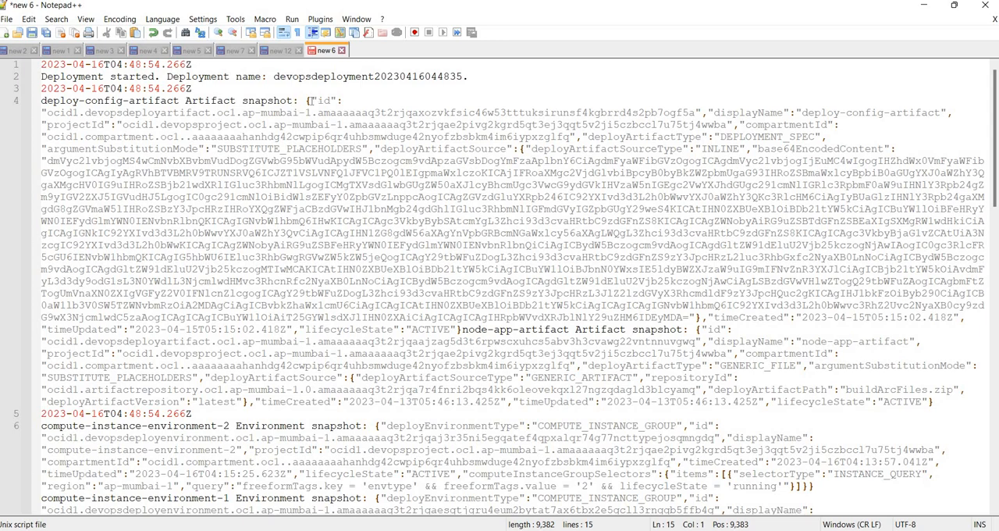
- Review the artifact, environment and stage snapshots in the copied log, and highlight the instance identifier in its last line
click(310, 100)
scroll(319, 328, down, 9)
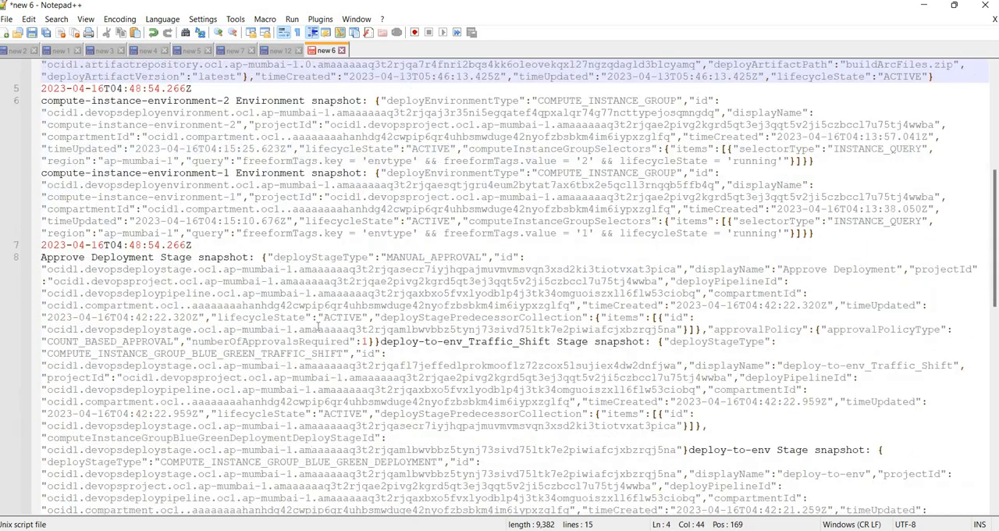
click(382, 99)
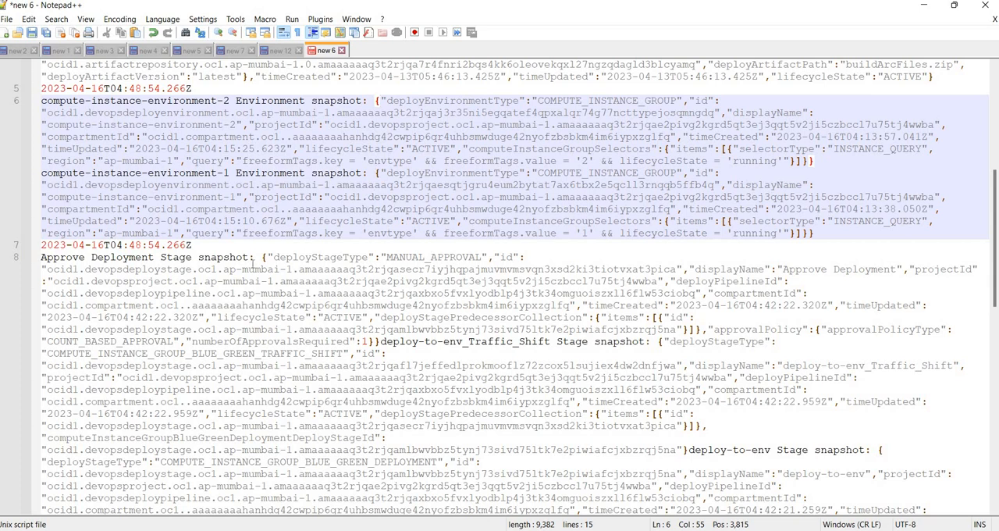
scroll(296, 260, down, 10)
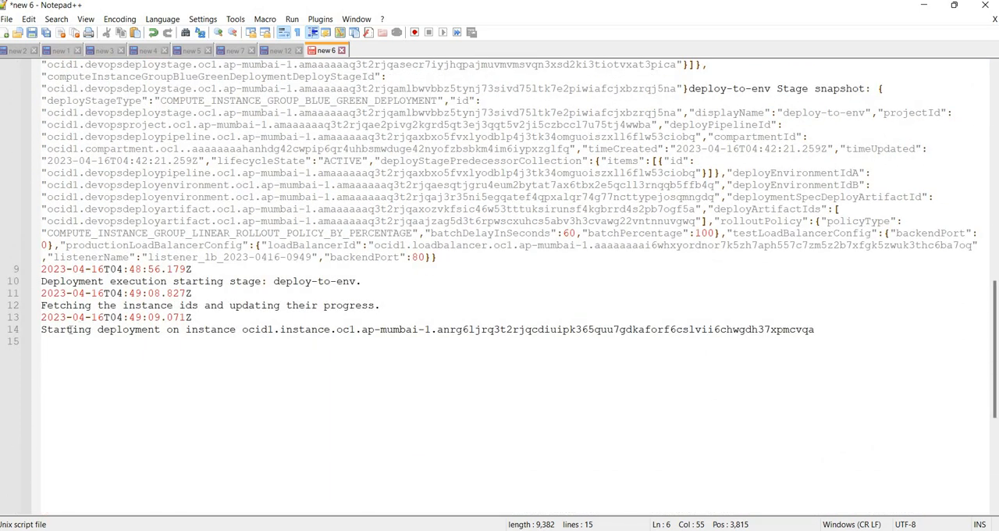
drag(69, 330, 104, 331)
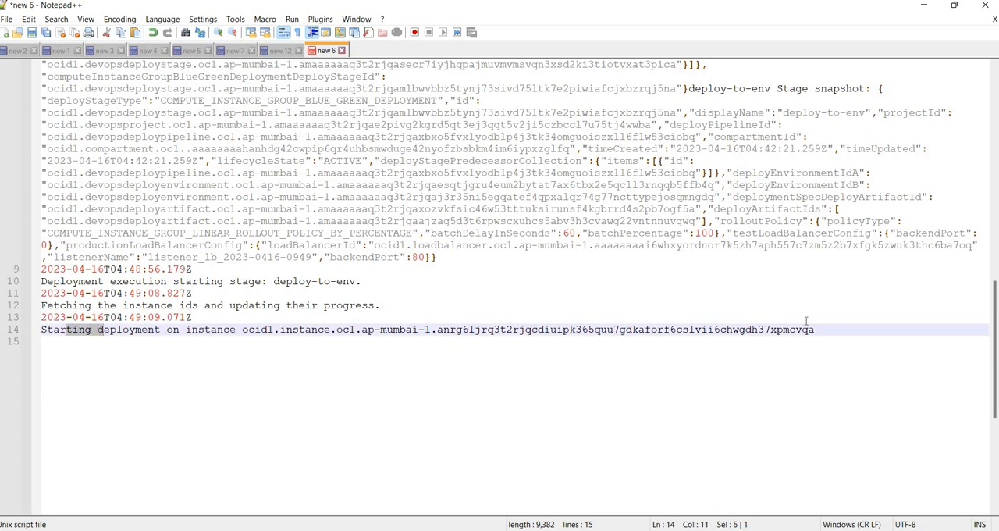
double_click(772, 333)
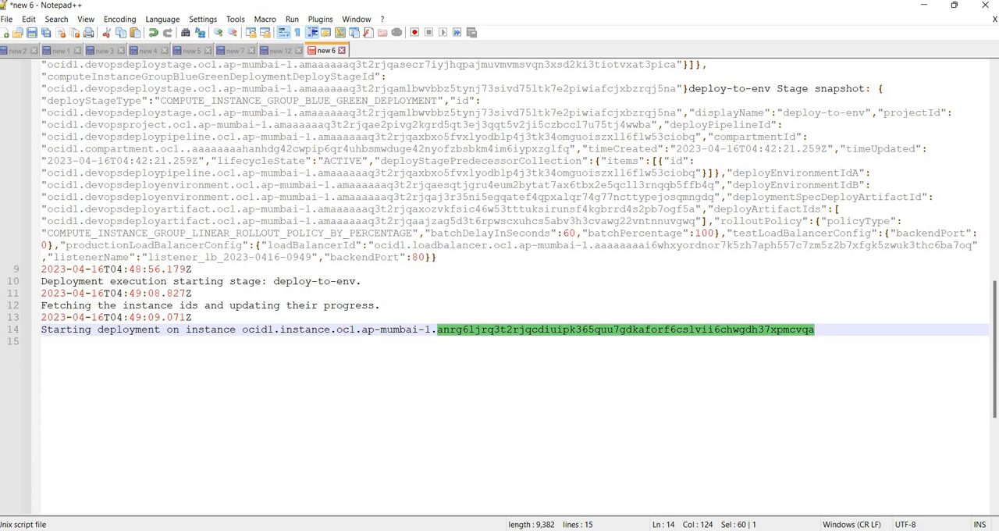
- Show instance-1's full OCID in Chrome's Instances page and compare it with the identifier highlighted in the Notepad++ log
mouse_move(455, 529)
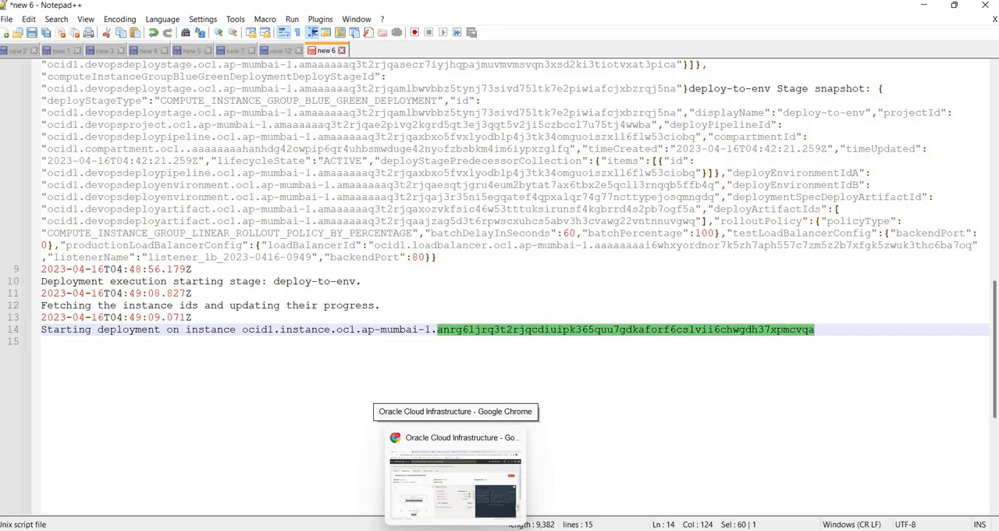
click(456, 480)
key(alt+Tab)
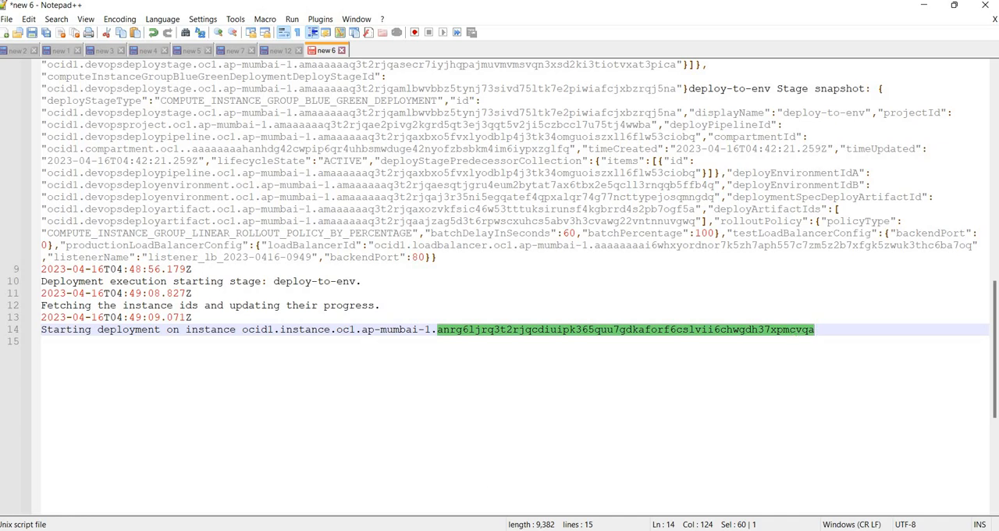
key(alt+Tab)
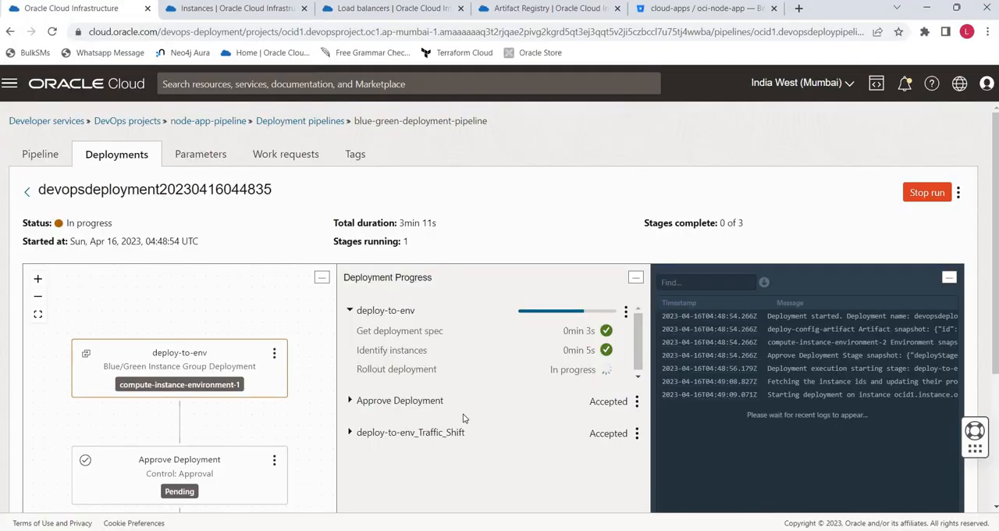
click(219, 14)
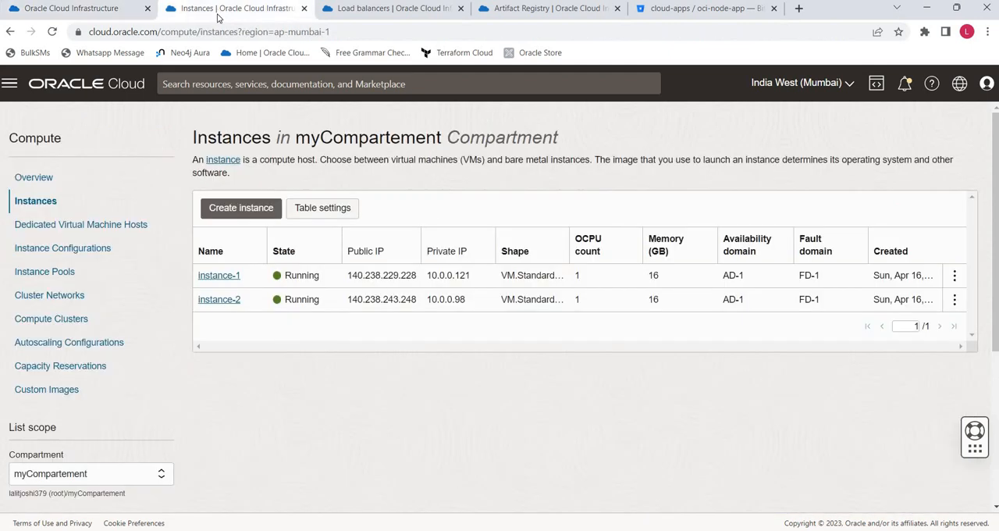
click(221, 281)
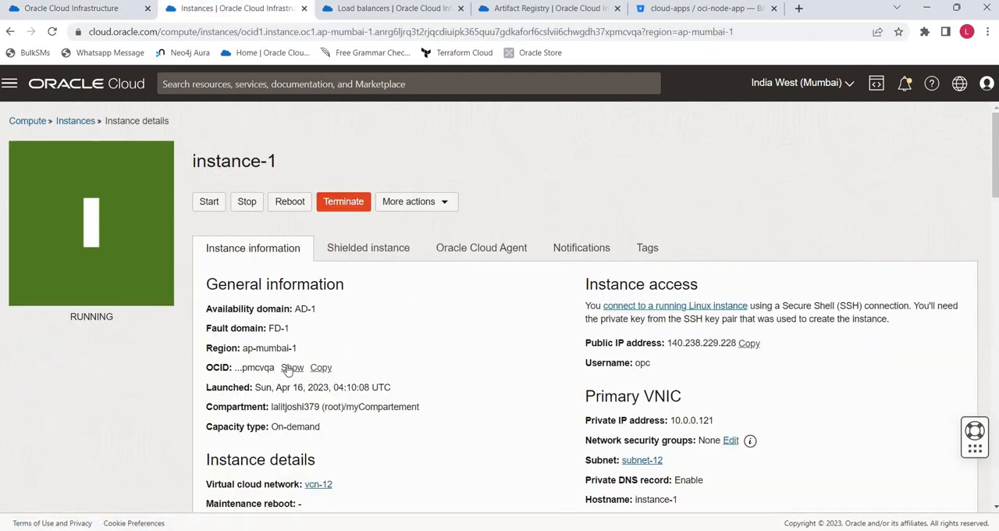
click(287, 368)
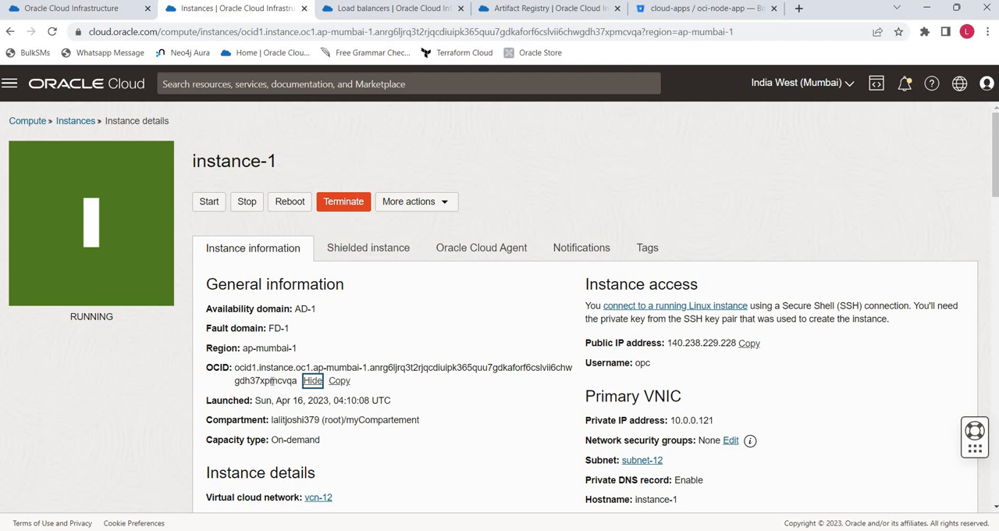
key(alt+Tab)
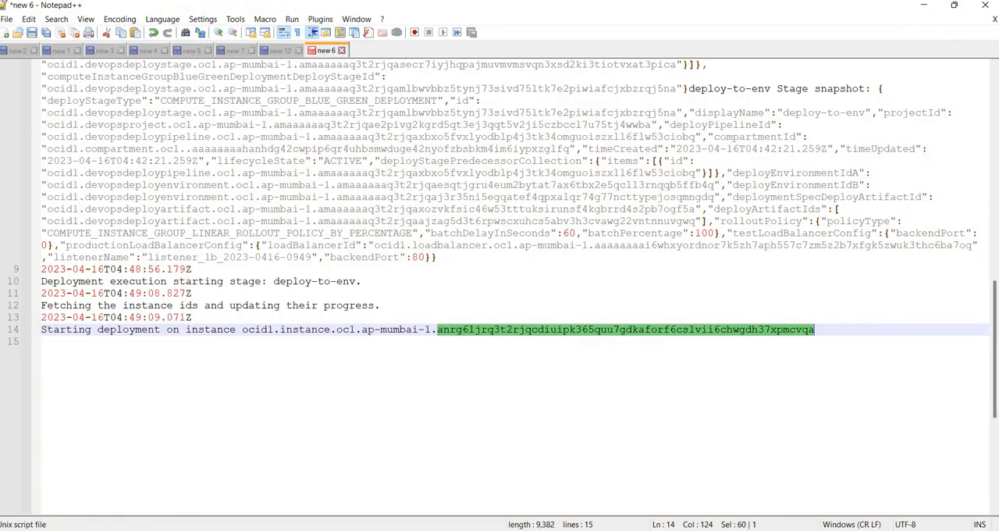
key(alt+Tab)
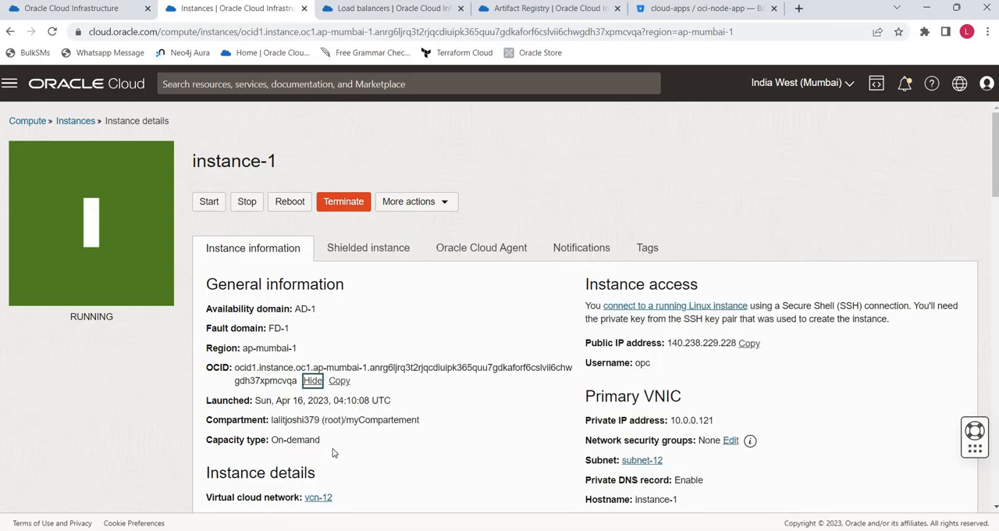
- Examine instance-1's Oracle Cloud Agent plugins and its Run command entry, highlighting the command's identifier
scroll(258, 418, down, 3)
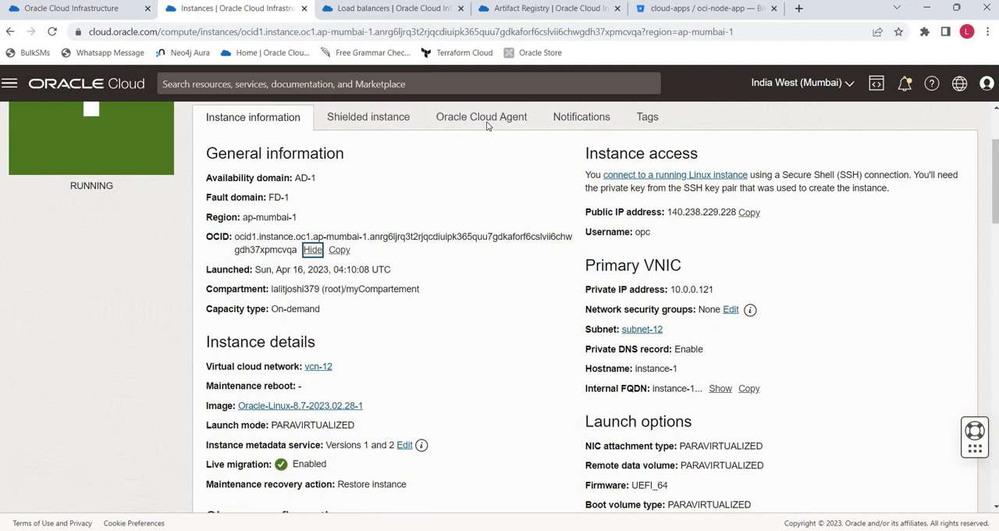
scroll(338, 334, up, 3)
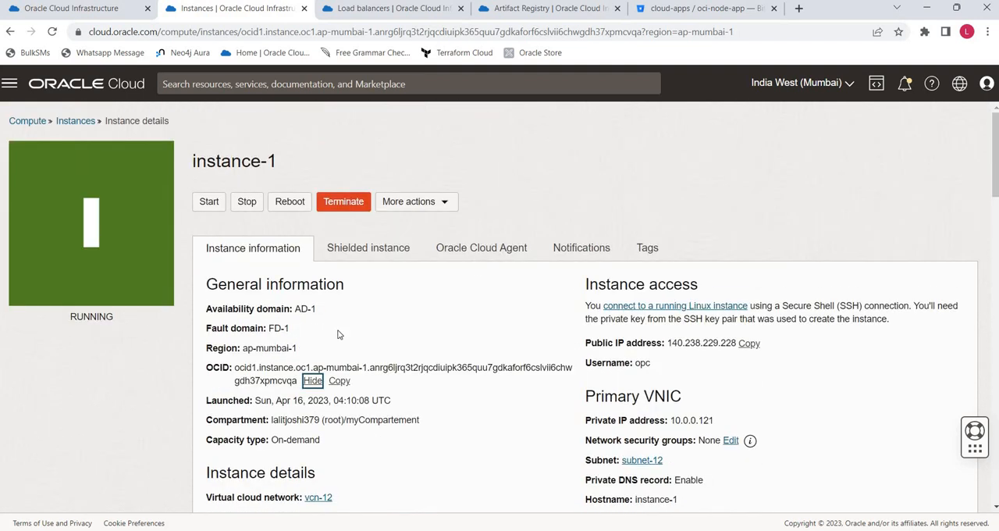
click(504, 249)
scroll(333, 389, down, 1)
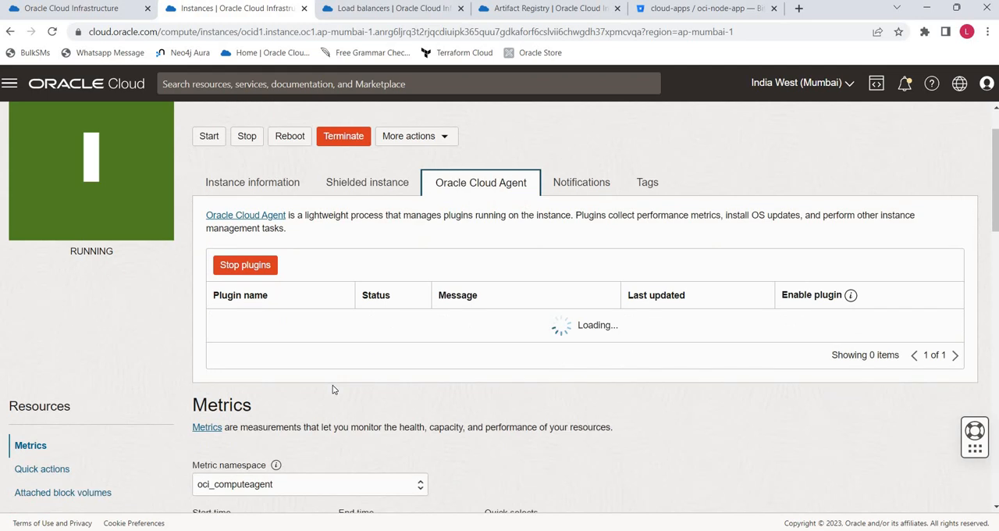
scroll(333, 389, down, 2)
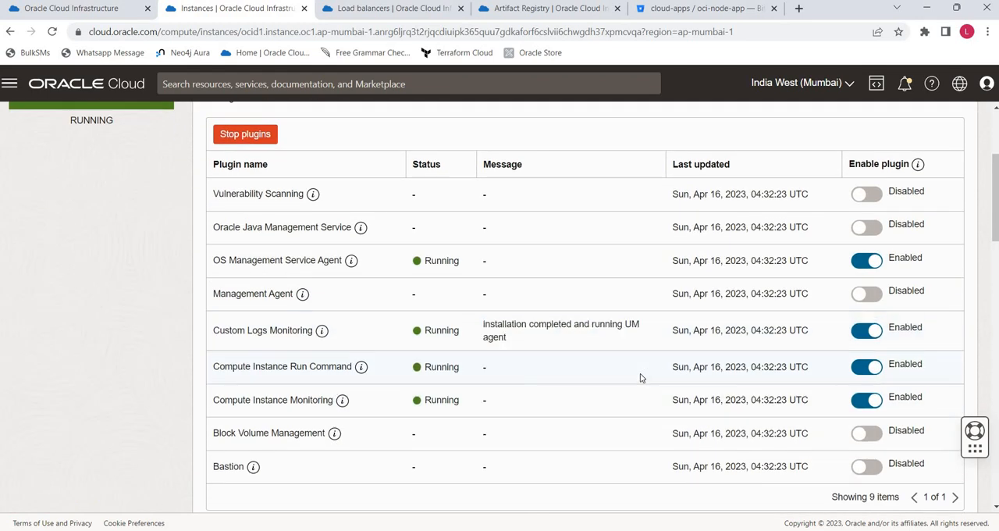
scroll(640, 378, down, 5)
click(47, 400)
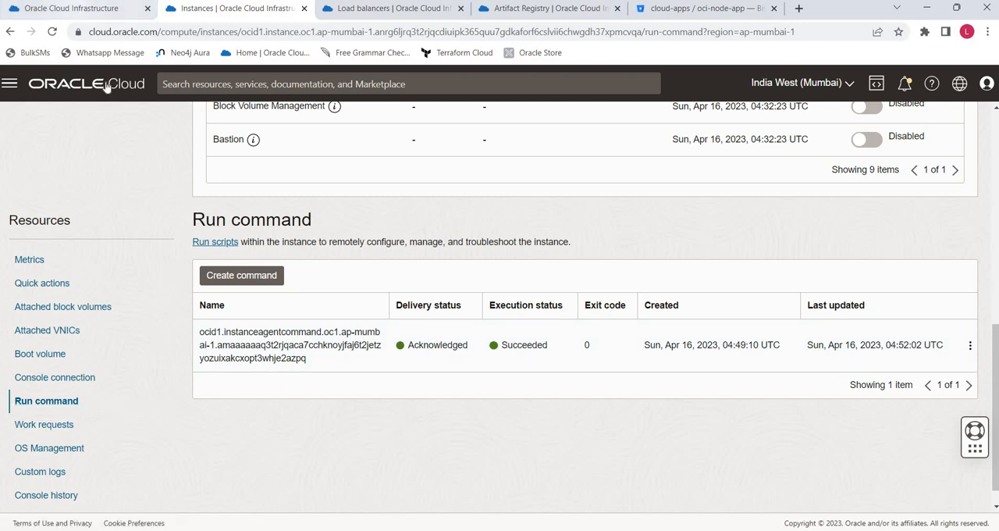
drag(196, 330, 309, 367)
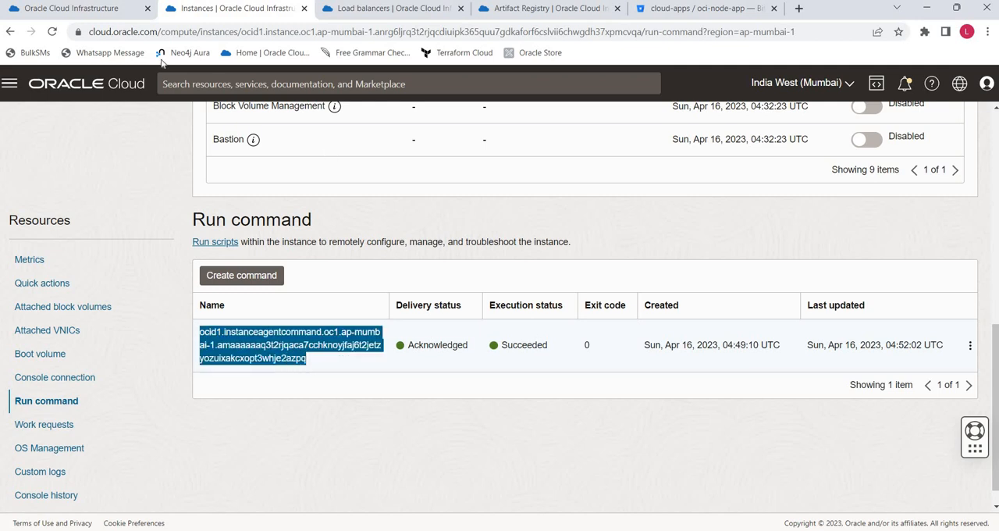
click(101, 9)
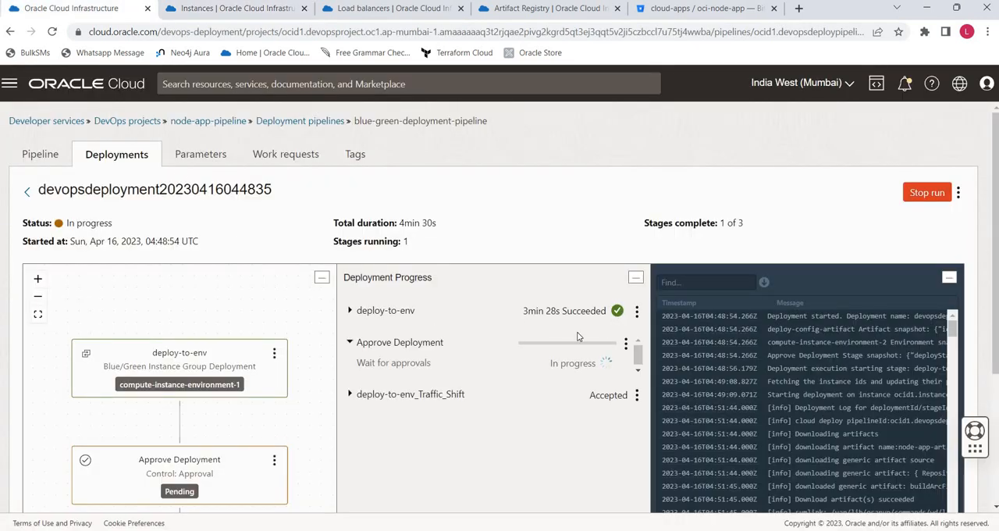
click(358, 311)
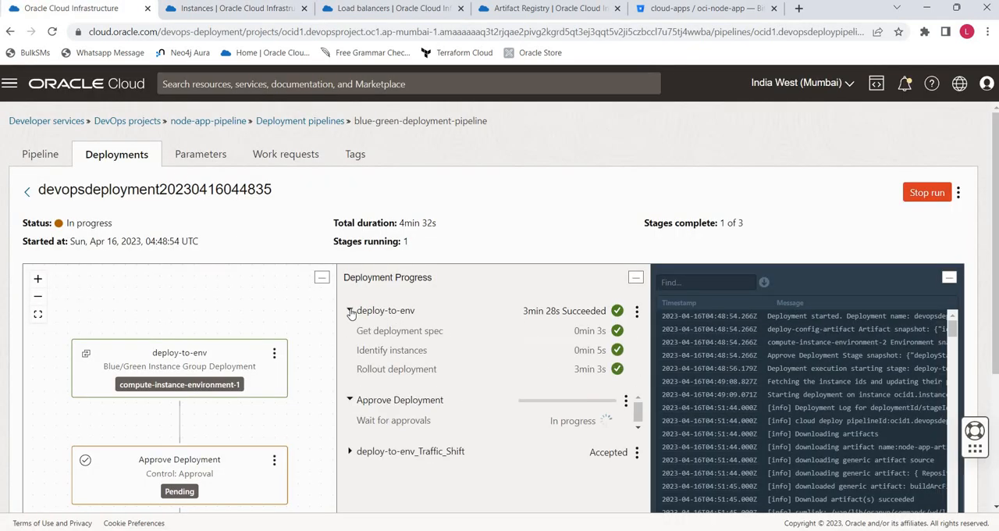
click(350, 310)
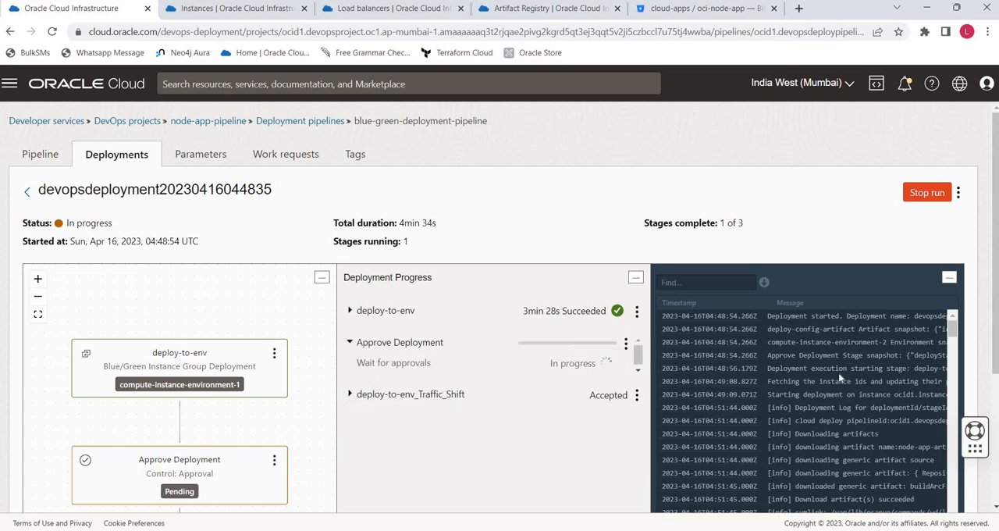
scroll(953, 400, down, 10)
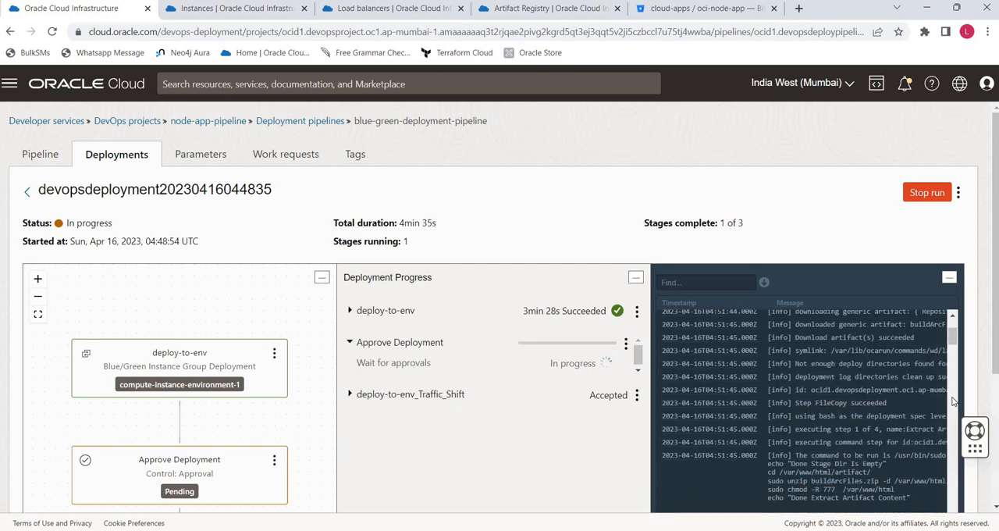
scroll(952, 400, down, 10)
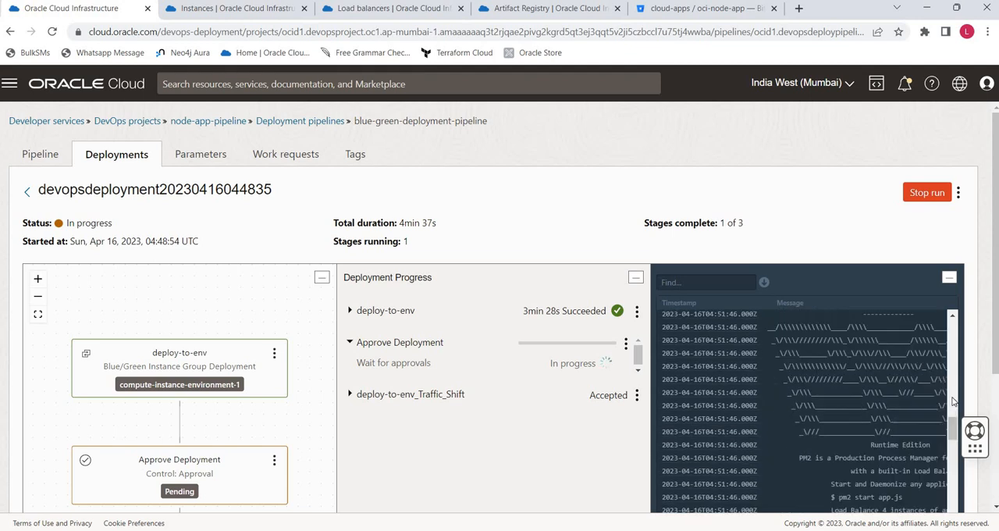
scroll(990, 356, down, 3)
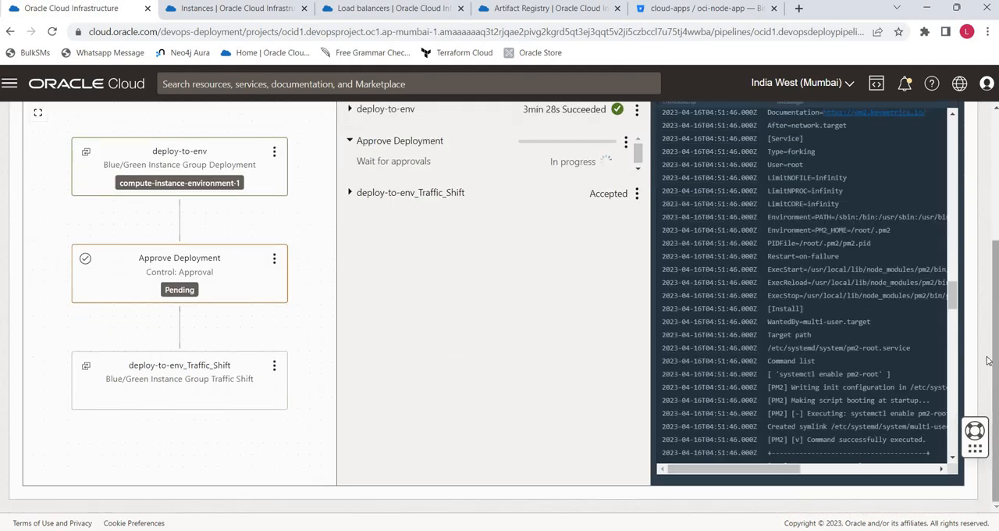
scroll(988, 359, up, 2)
scroll(872, 332, down, 10)
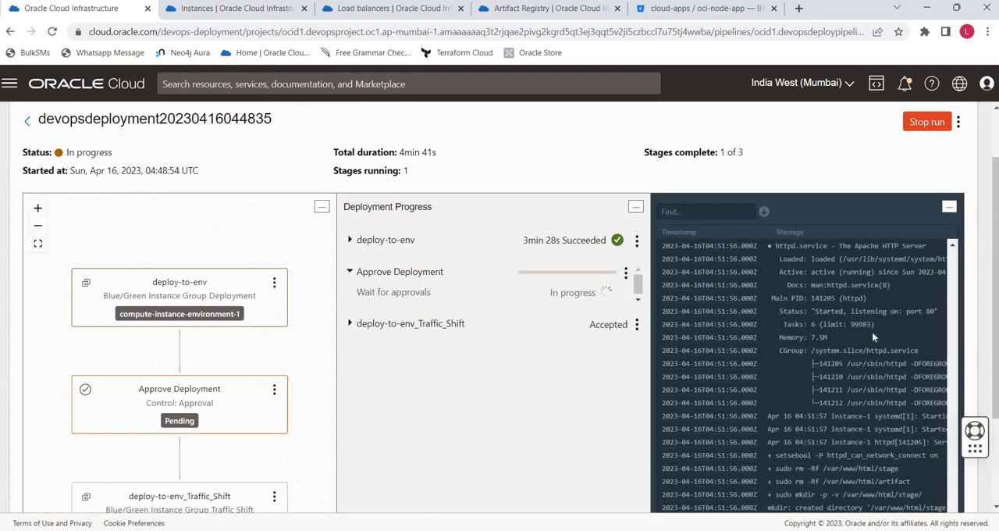
scroll(887, 384, down, 2)
scroll(887, 384, up, 3)
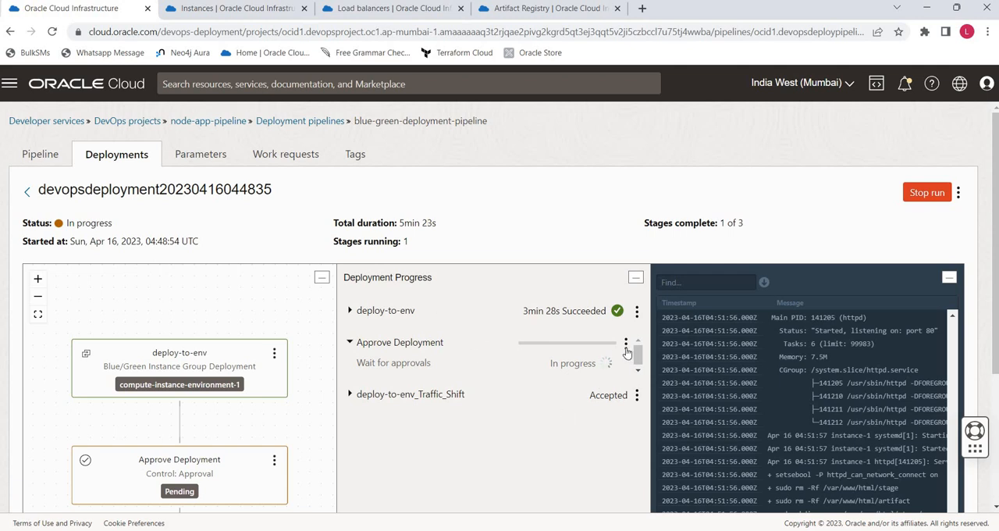
- Open the deployed Node Express app in a new browser tab using instance-1's public IP address
click(239, 11)
scroll(336, 263, up, 10)
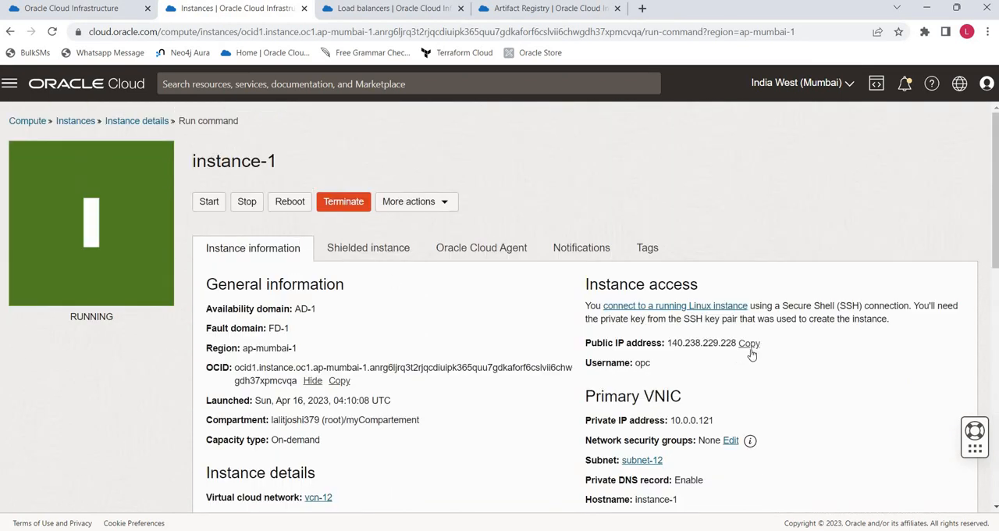
click(642, 8)
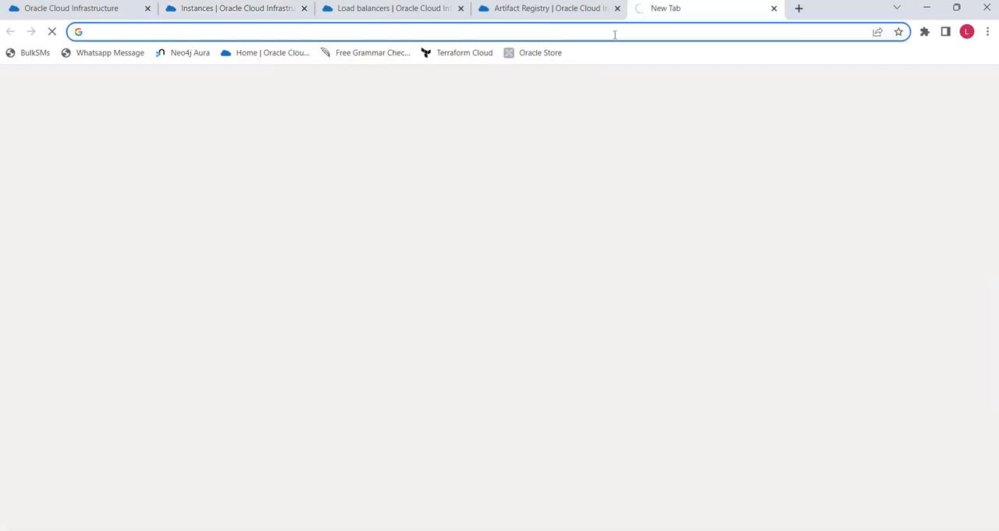
right_click(614, 38)
click(664, 145)
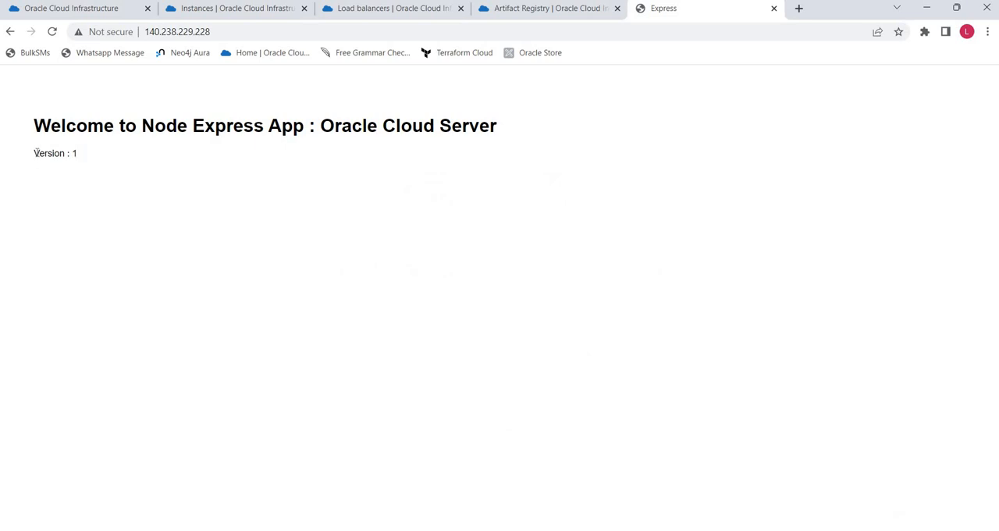
- Compare the page's version line with views/index.ejs in VS Code, ending back in the browser
drag(36, 152, 174, 180)
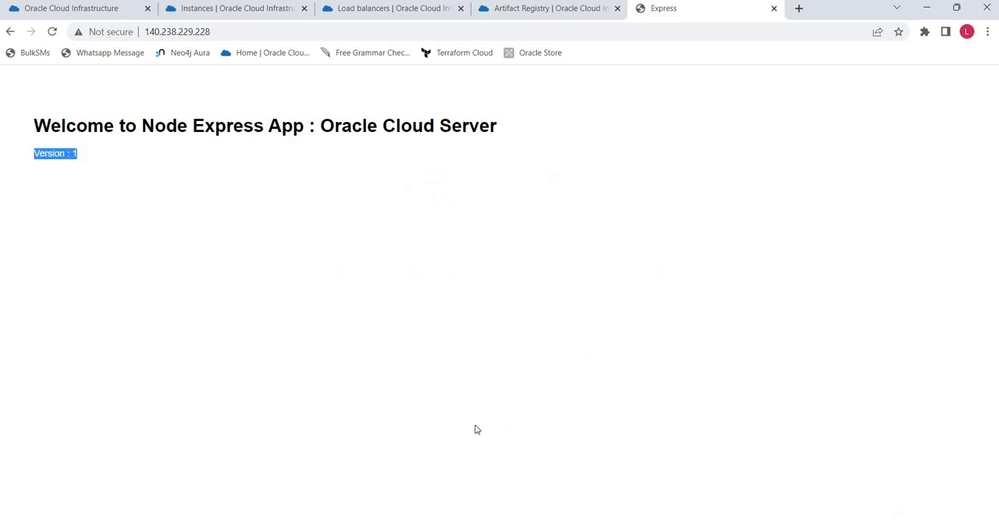
key(alt+Tab)
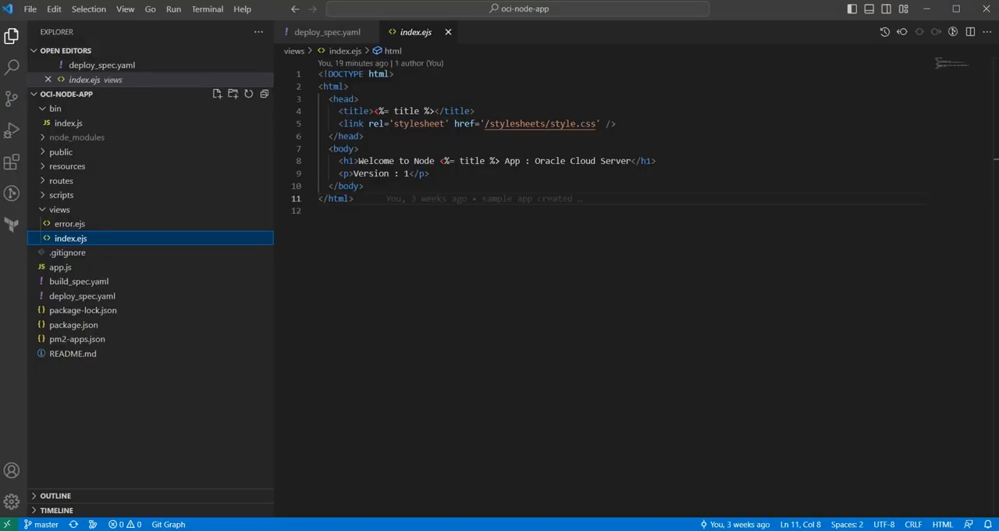
key(alt+Tab)
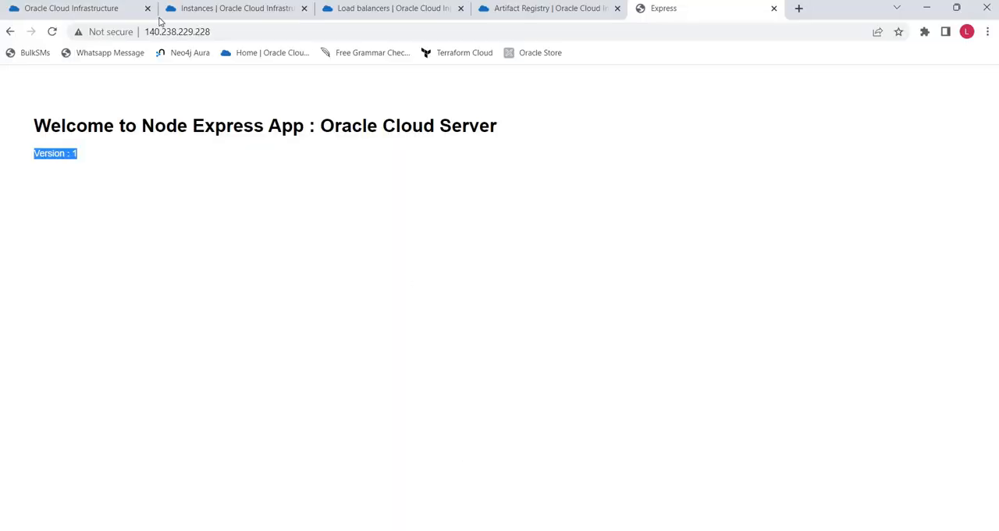
click(83, 10)
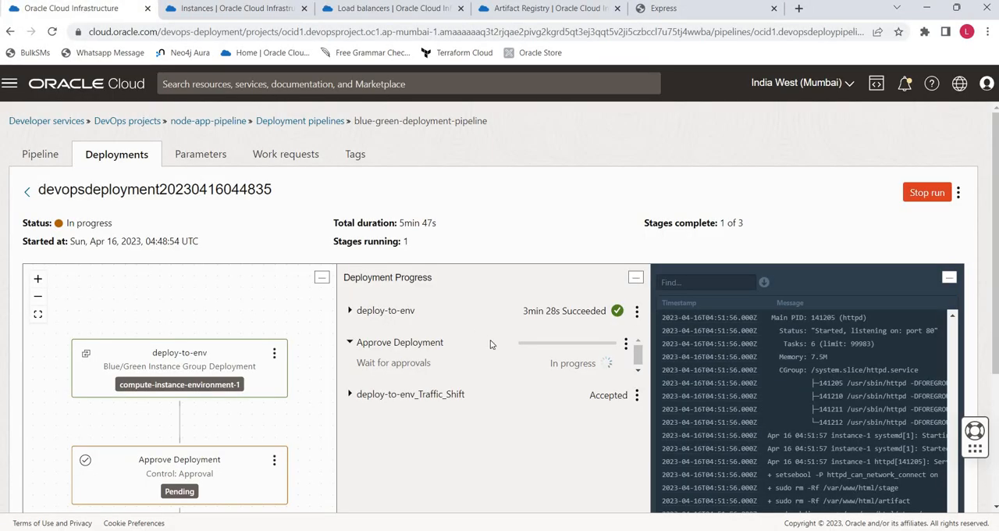
click(356, 10)
scroll(53, 329, down, 10)
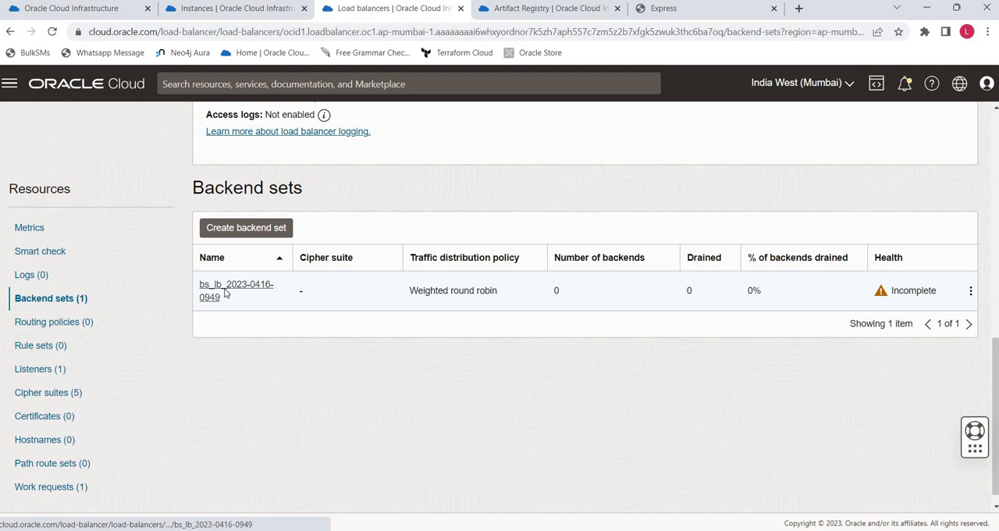
click(226, 293)
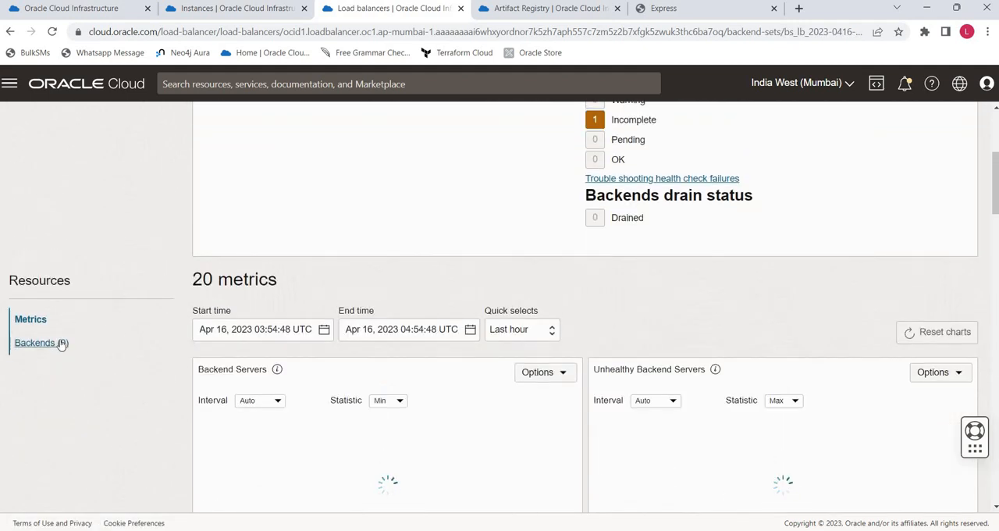
click(61, 340)
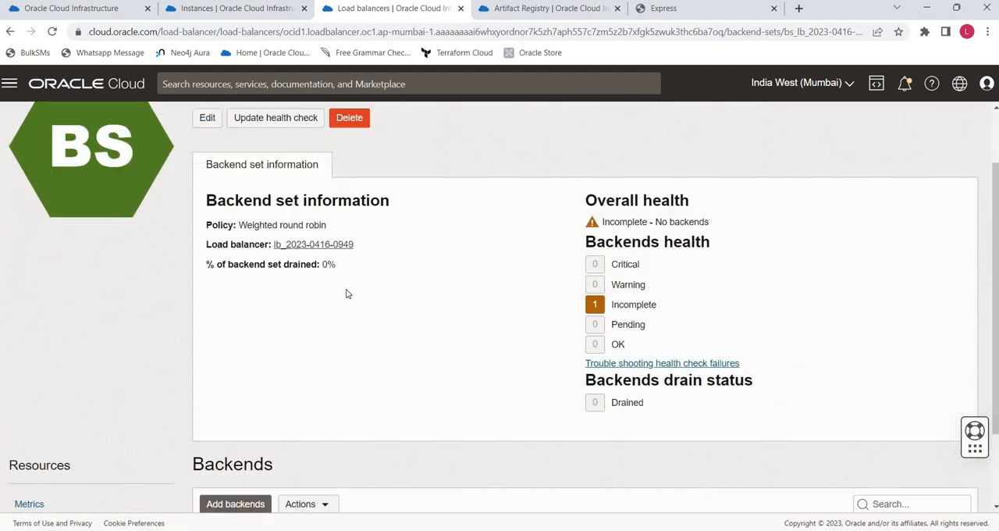
scroll(266, 278, up, 3)
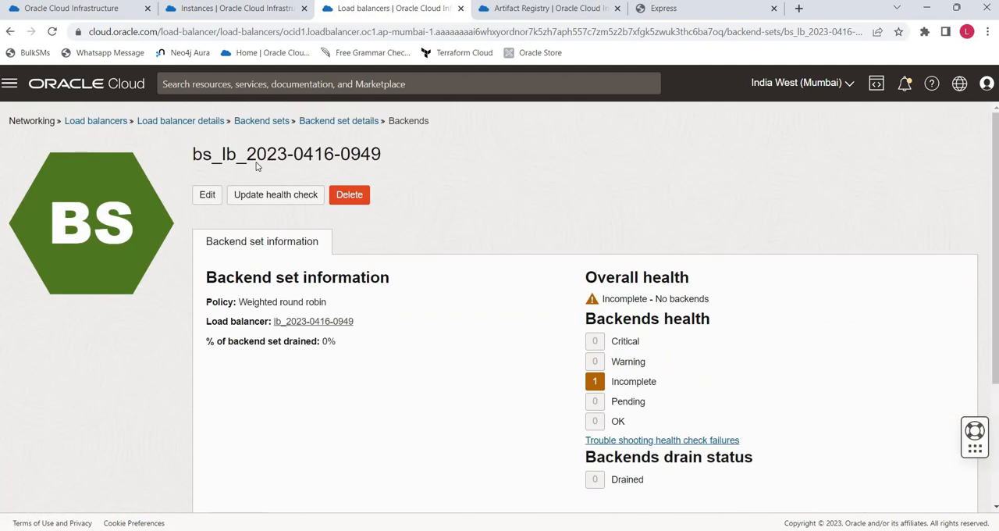
click(250, 125)
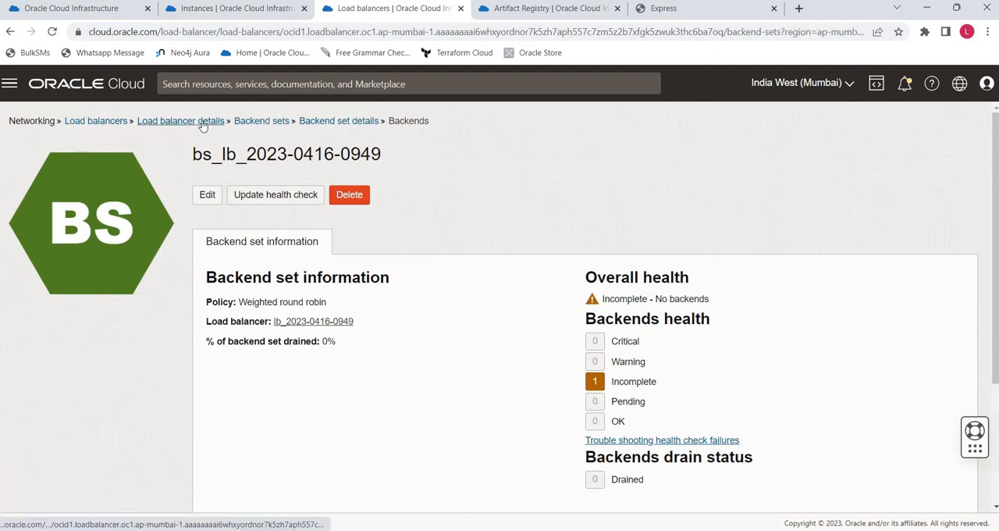
click(202, 125)
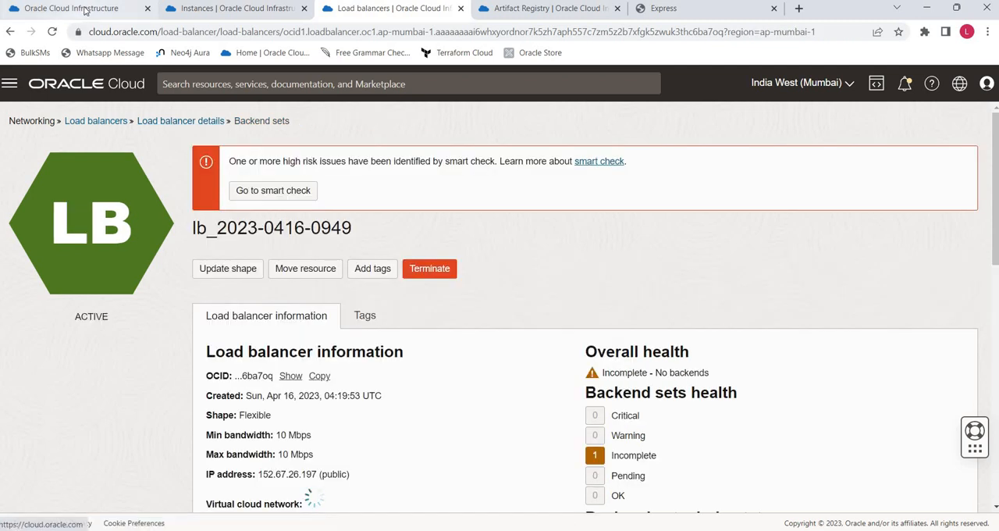
click(86, 10)
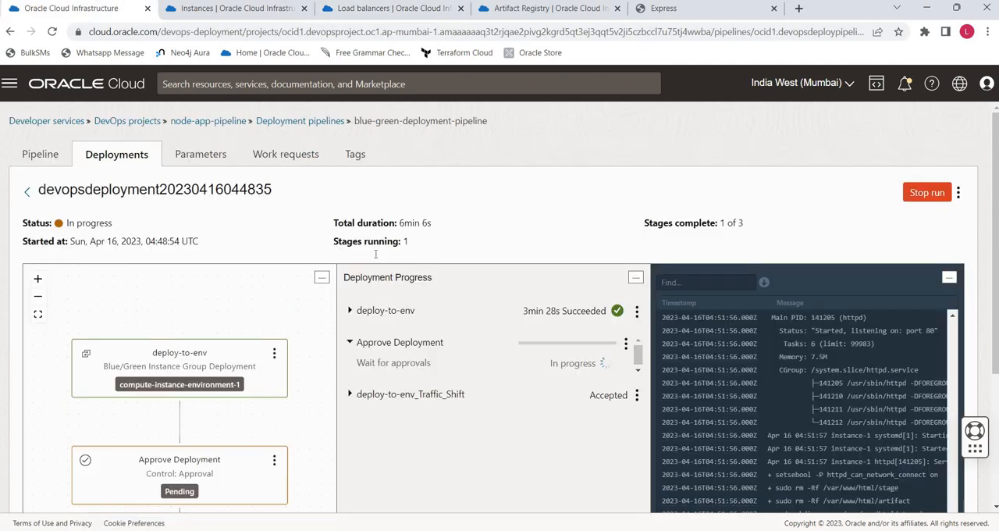
click(625, 346)
click(636, 386)
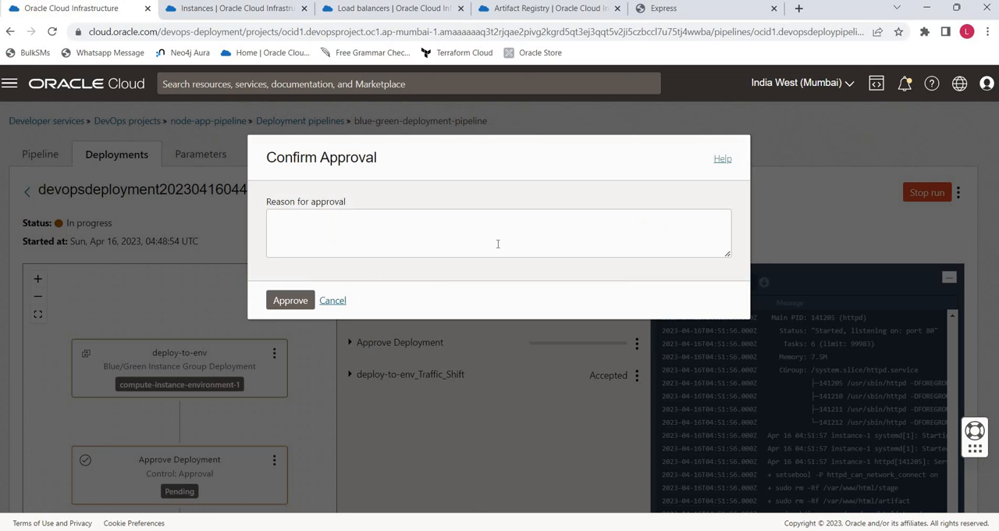
click(394, 245)
text(ok)
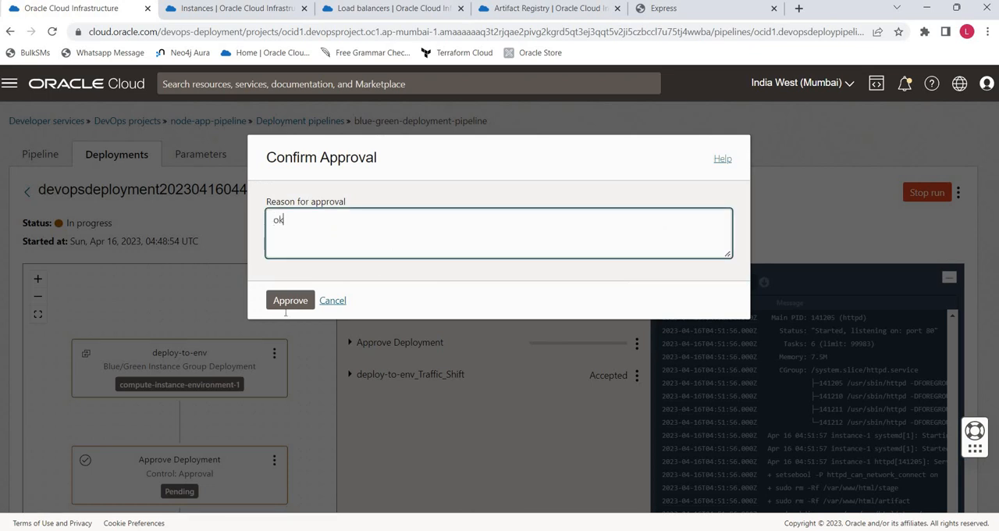
click(294, 302)
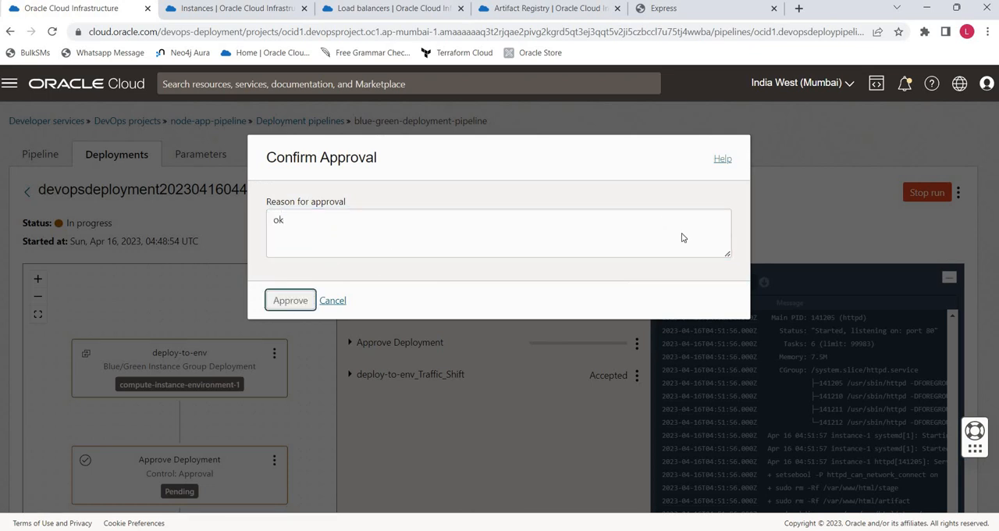
- Review the Blue/Green strategy diagram in Word, then return to the browser to inspect the deploy-to-env_Traffic_Shift stage
key(alt+Tab)
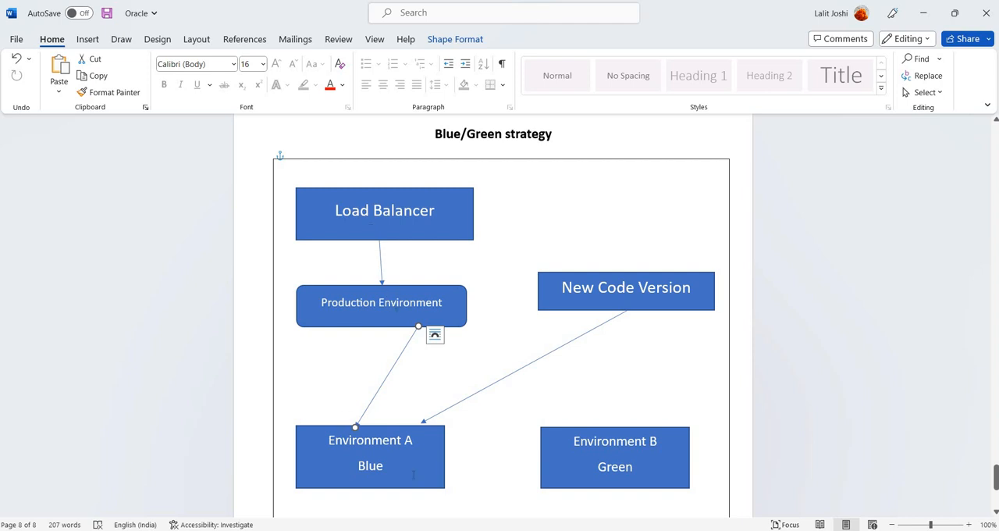
key(alt+Tab)
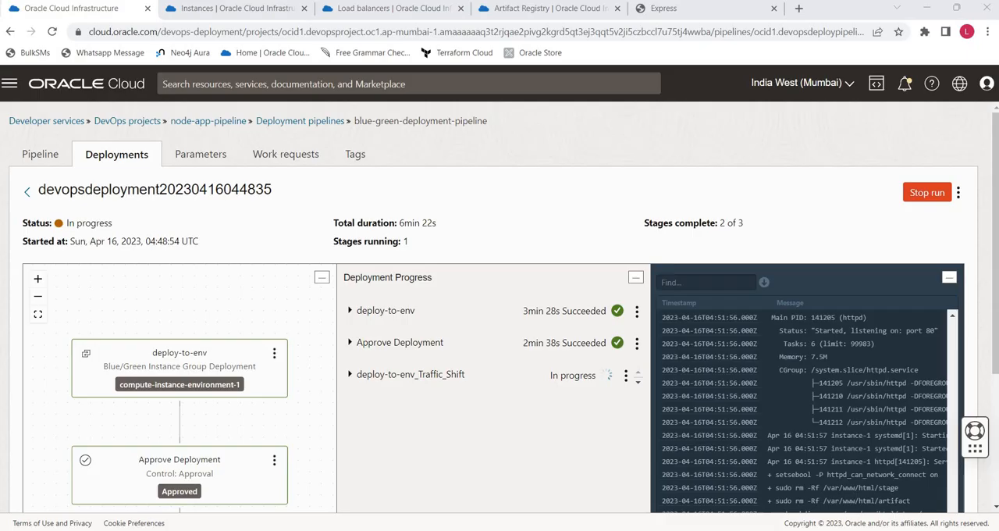
click(352, 375)
scroll(493, 328, down, 2)
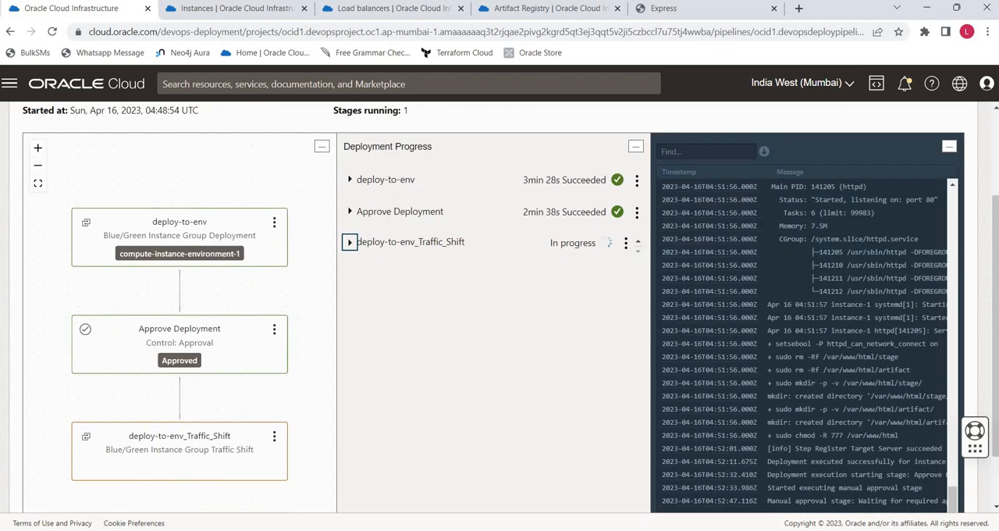
click(374, 15)
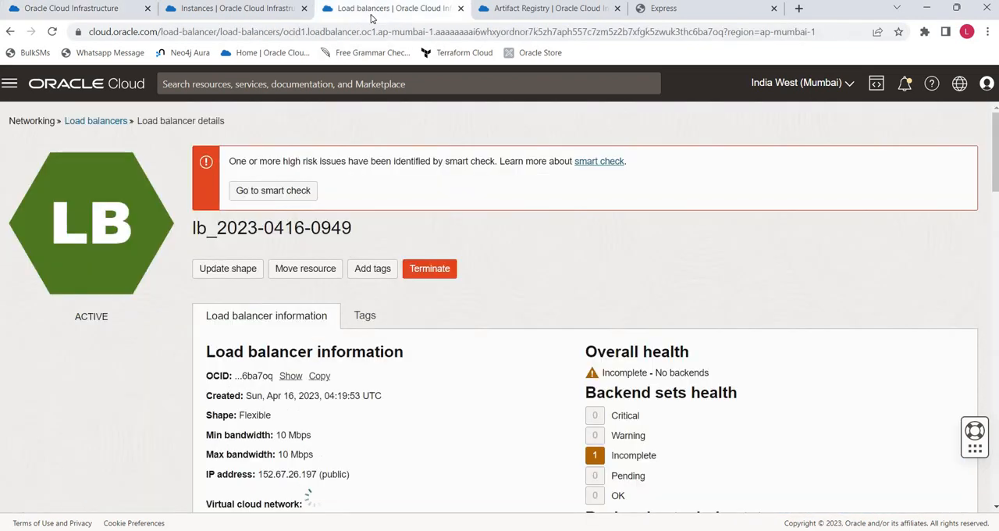
scroll(492, 295, down, 5)
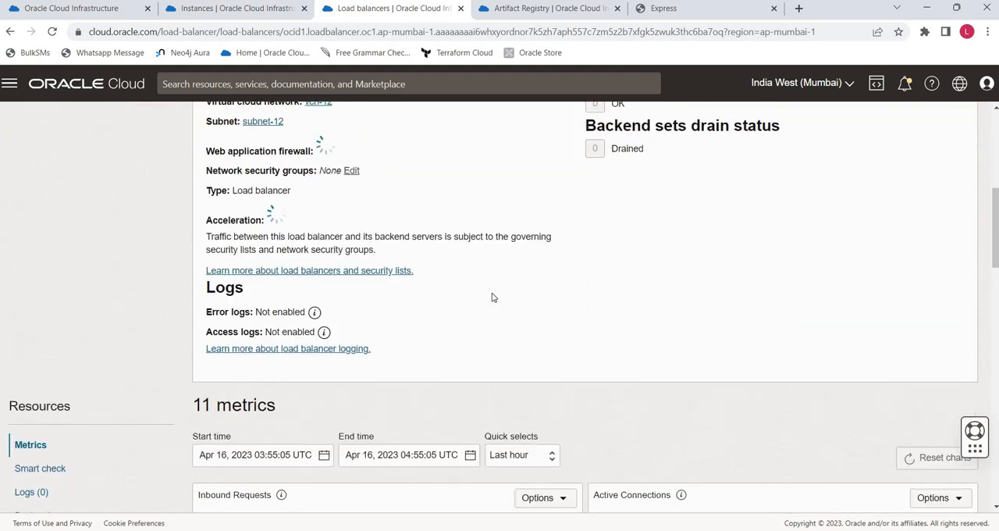
scroll(492, 297, down, 3)
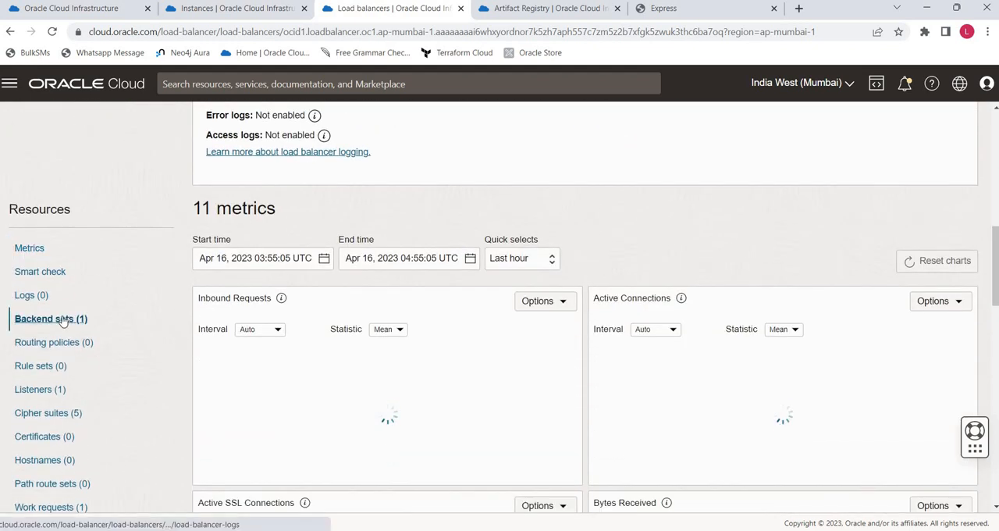
click(63, 318)
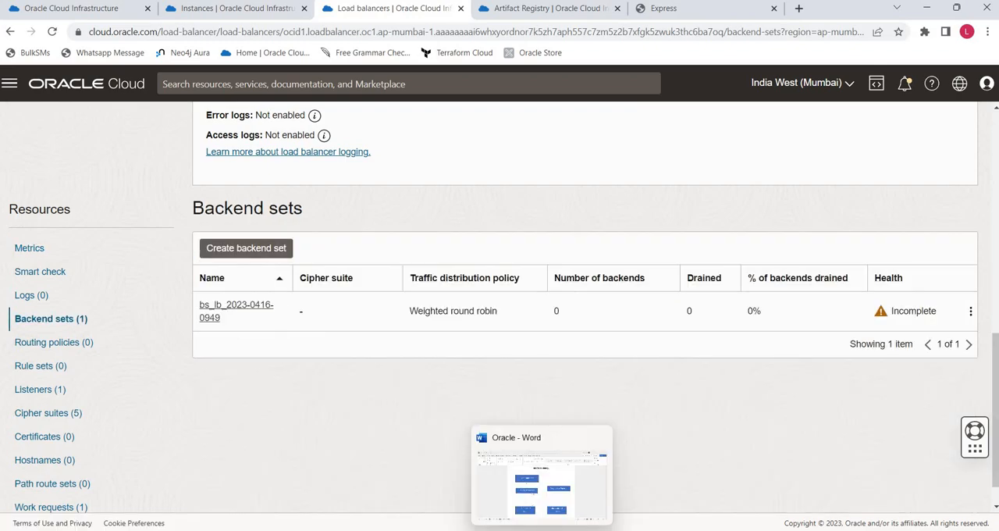
click(542, 530)
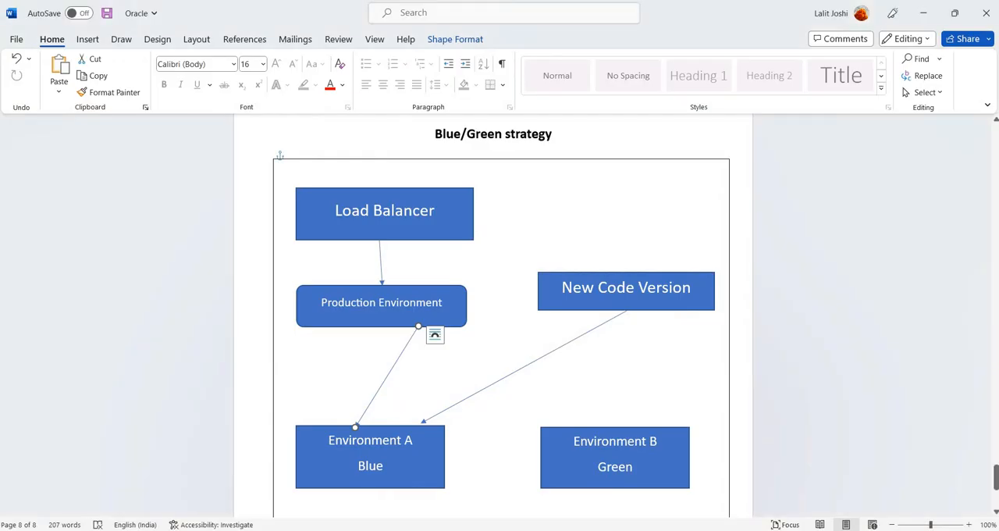
click(541, 530)
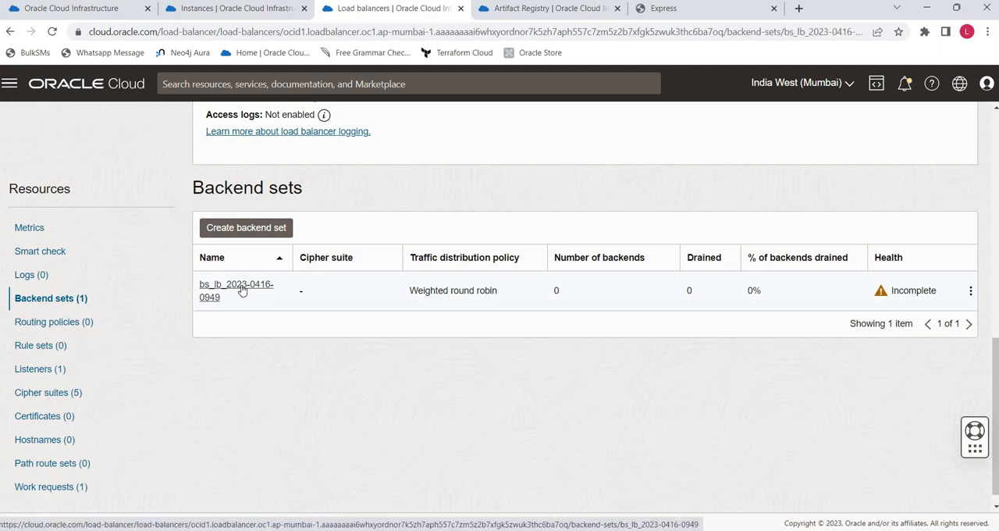
click(242, 290)
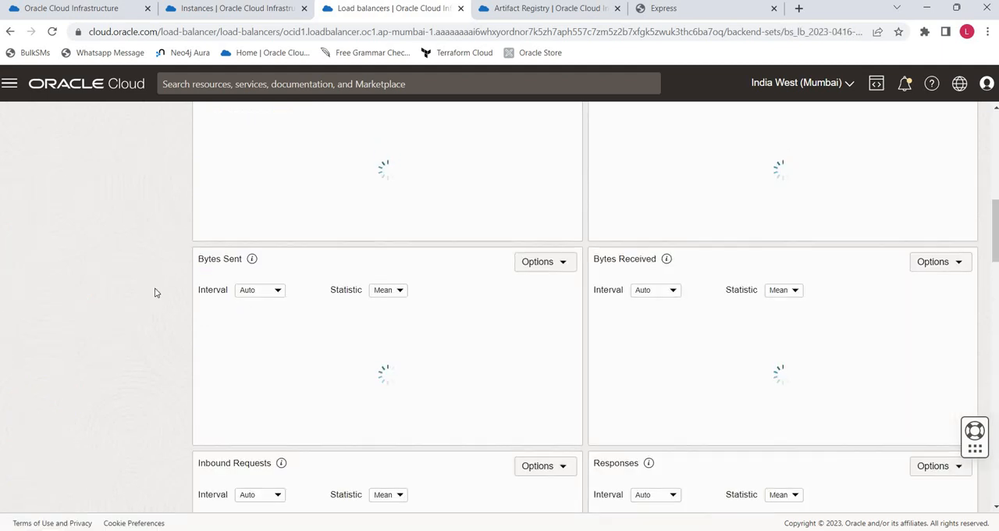
click(60, 344)
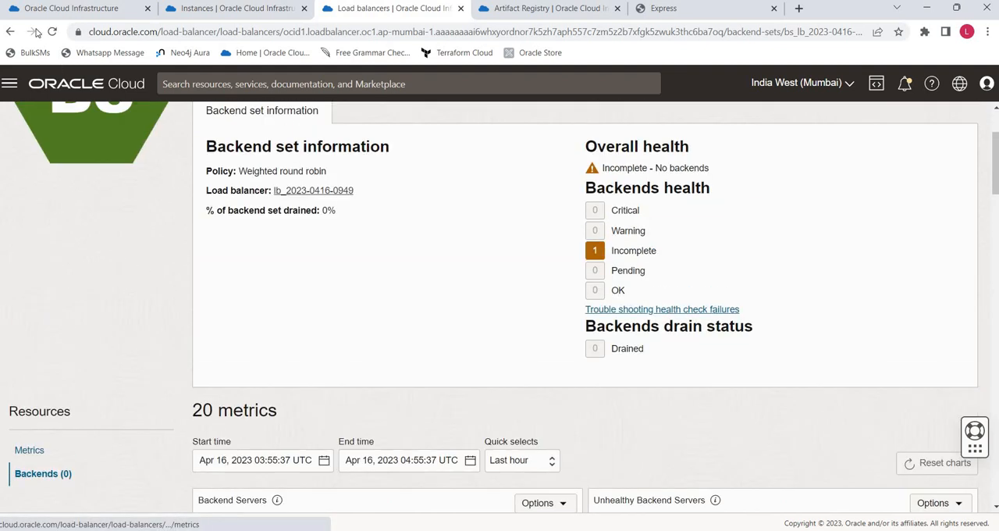
- Expand the deploy-to-env_Traffic_Shift stage's substeps and compare the registered backend's IP address with instance-1's private IP address
click(90, 6)
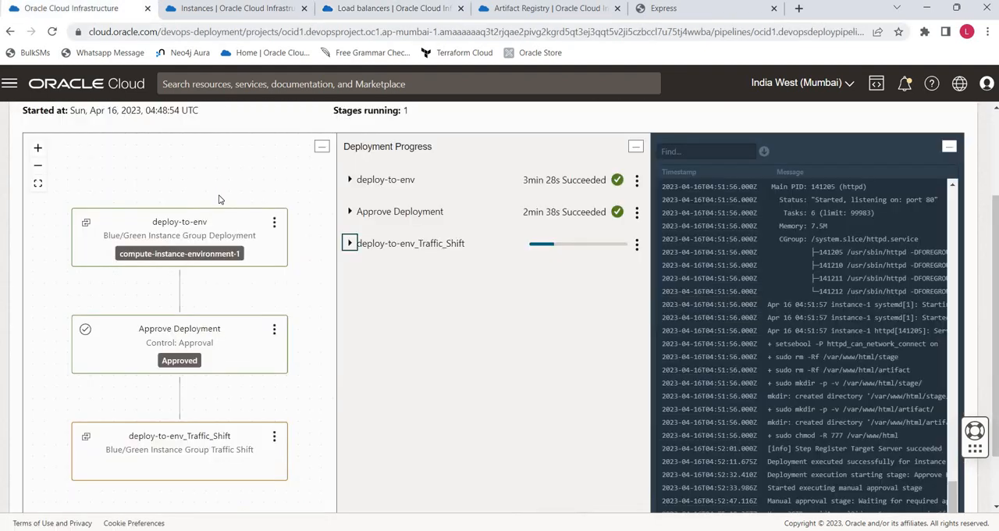
click(350, 244)
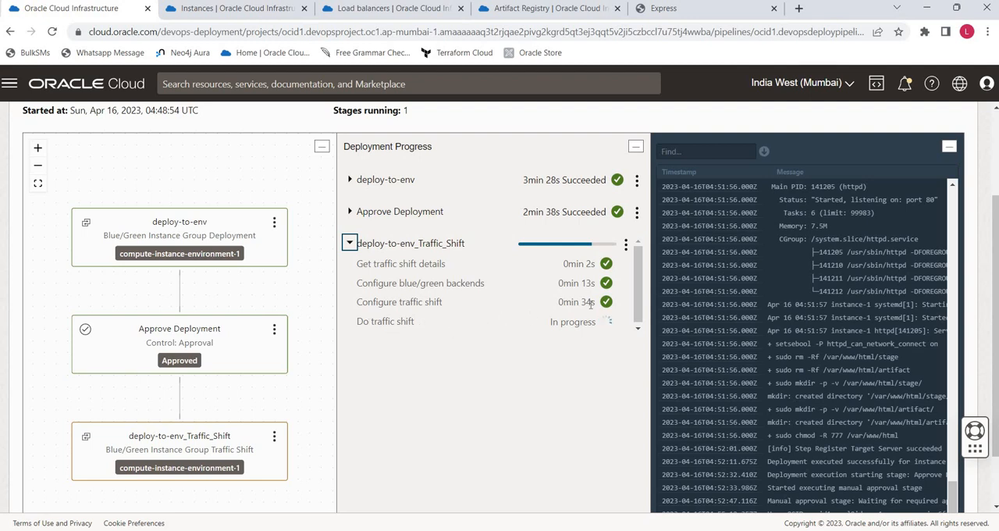
click(352, 8)
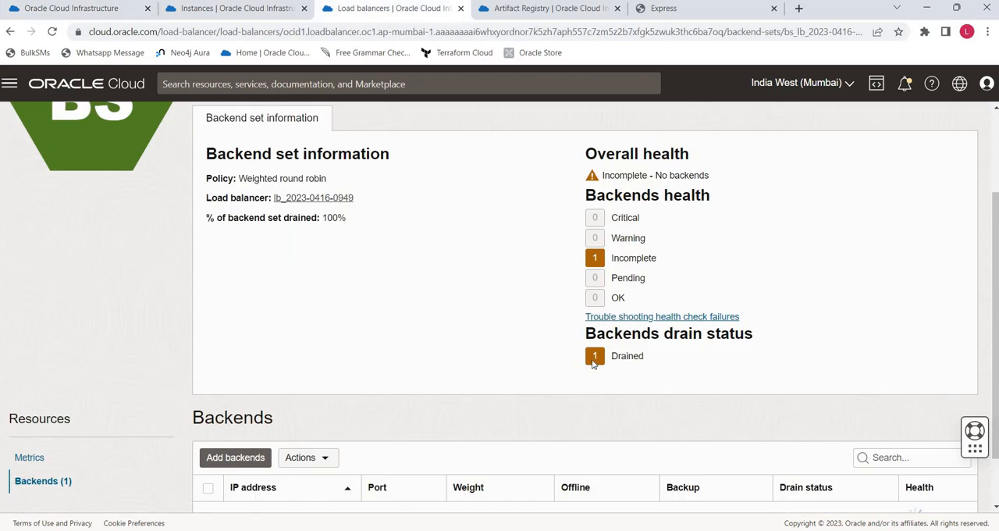
scroll(718, 331, down, 1)
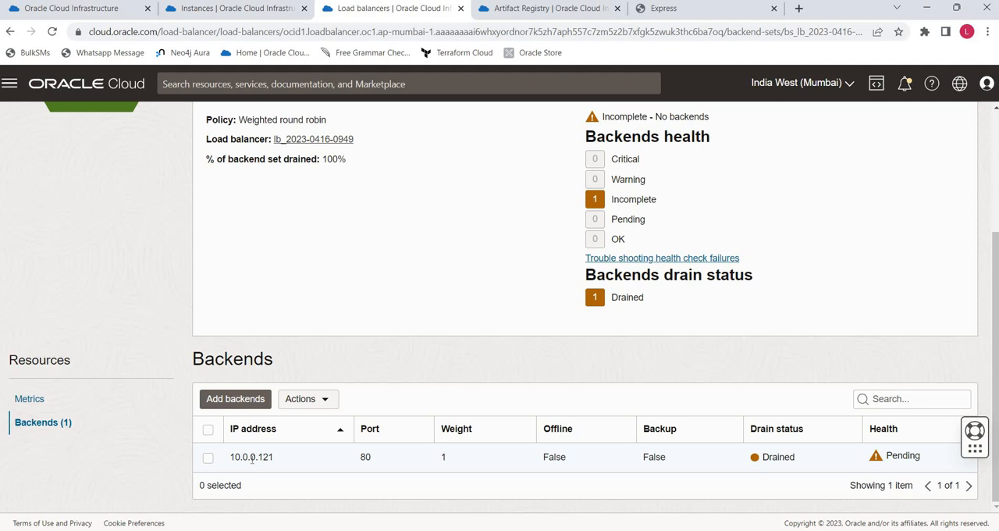
click(263, 15)
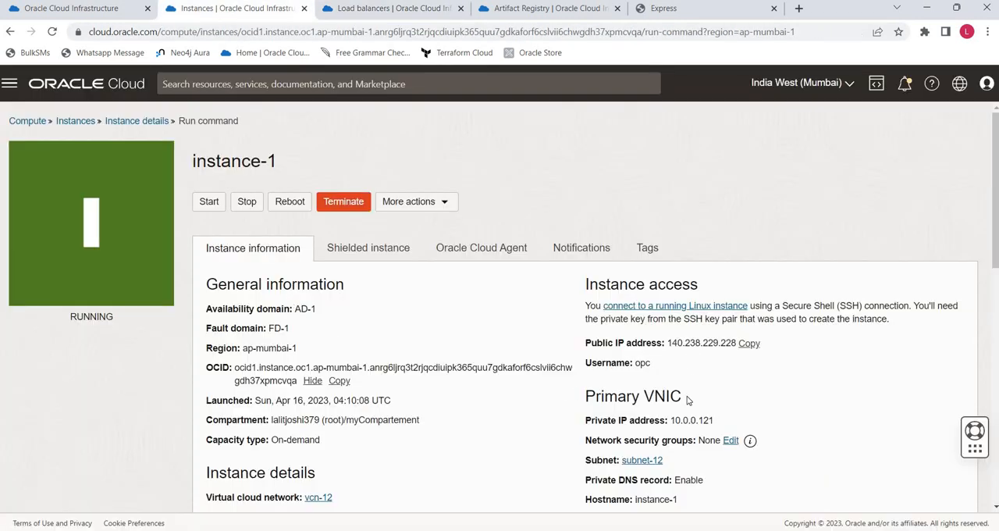
click(371, 8)
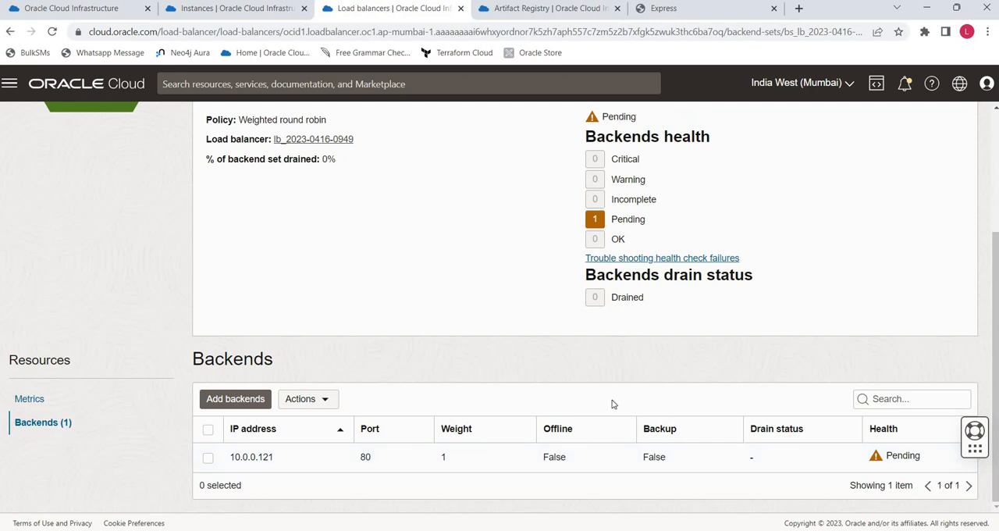
- Recheck the Do traffic shift substep's progress and the backend set's health and drain status
click(100, 11)
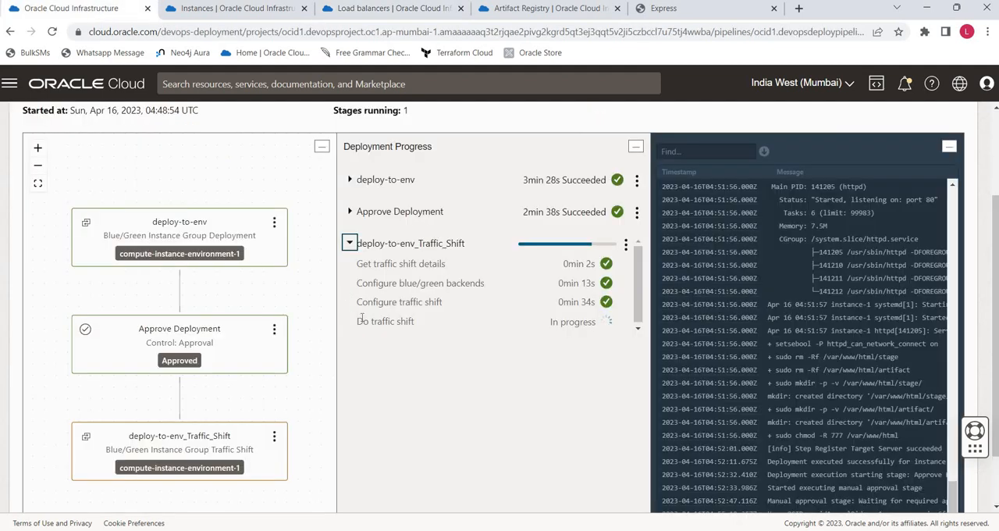
click(390, 8)
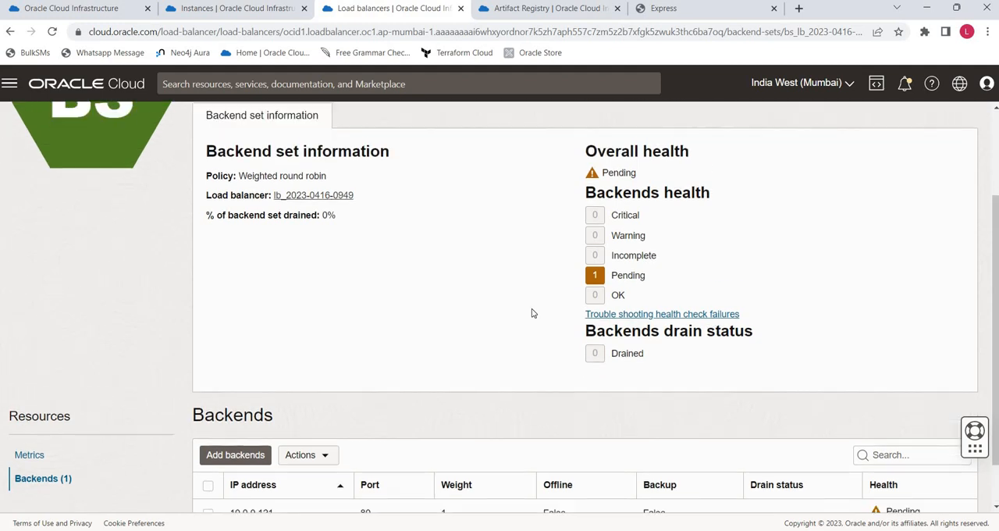
scroll(533, 316, up, 3)
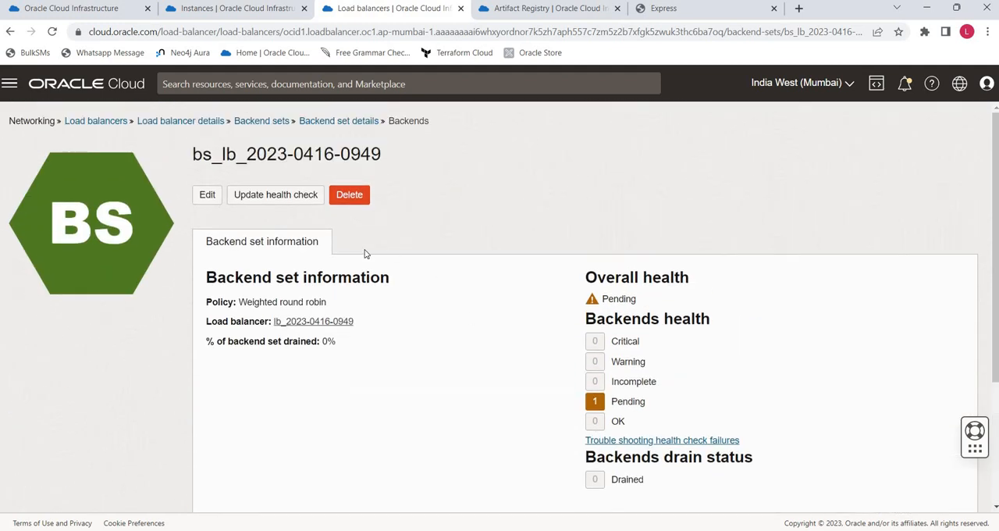
scroll(375, 306, down, 3)
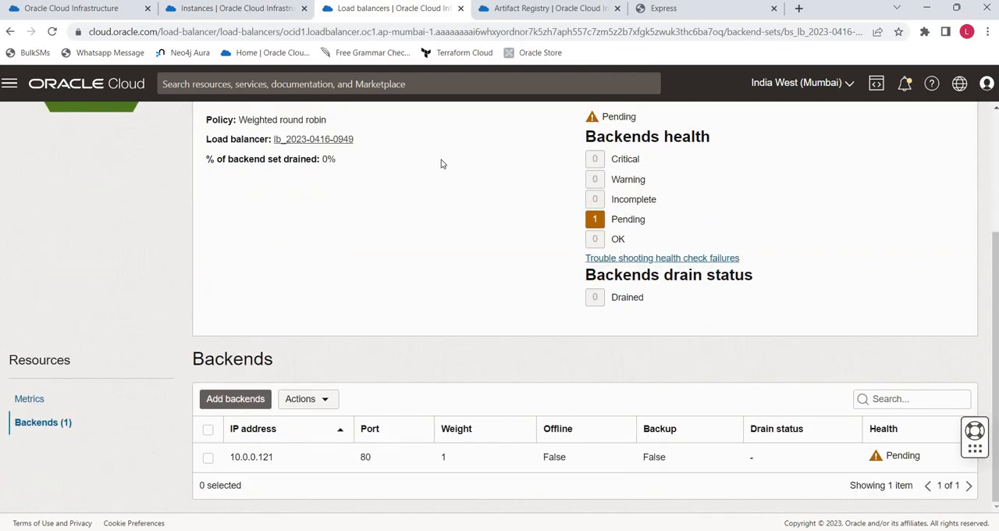
- Highlight instance-1's public IP address on its Instance information page
click(227, 9)
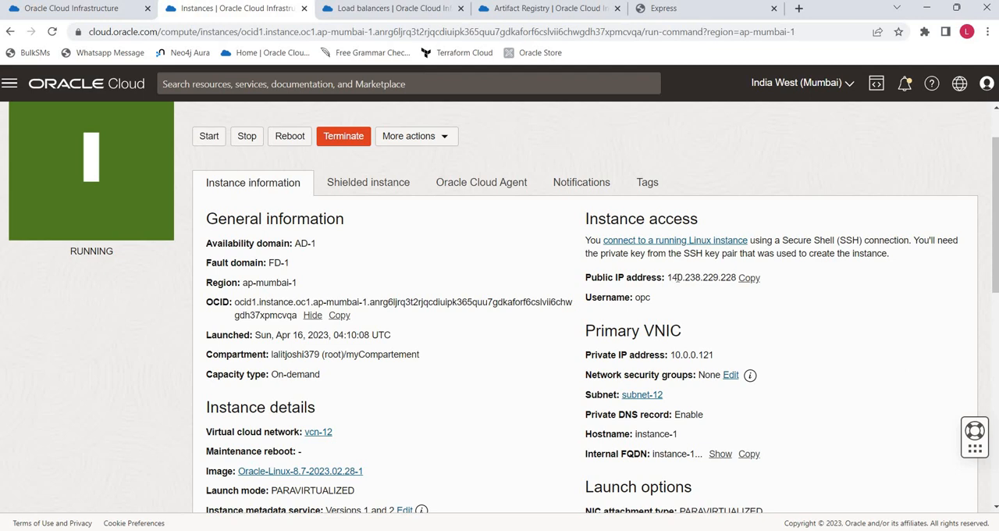
drag(676, 277, 727, 277)
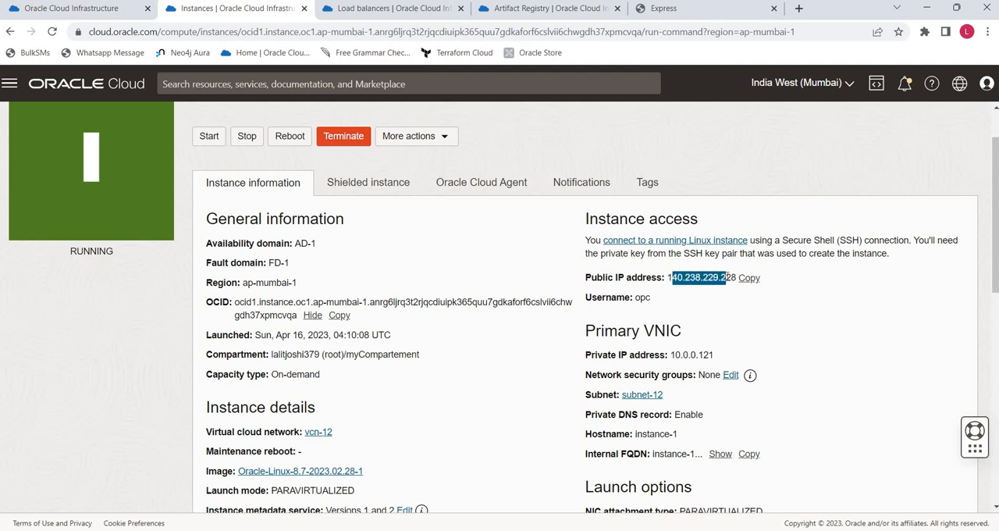
key(alt+Tab)
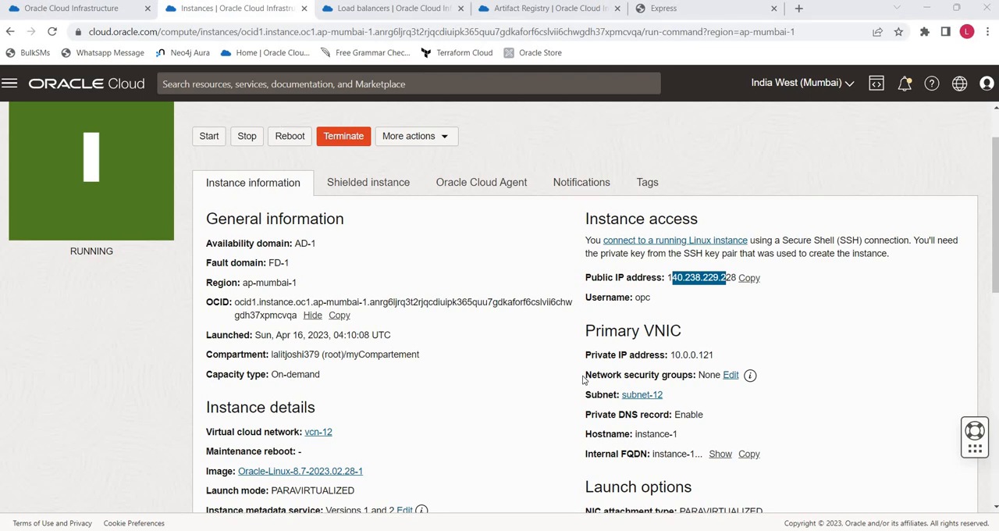
- Review the deploy-to-env_Traffic_Shift stage's substeps and recheck the health of the backend in the load balancer's Backends list
click(357, 9)
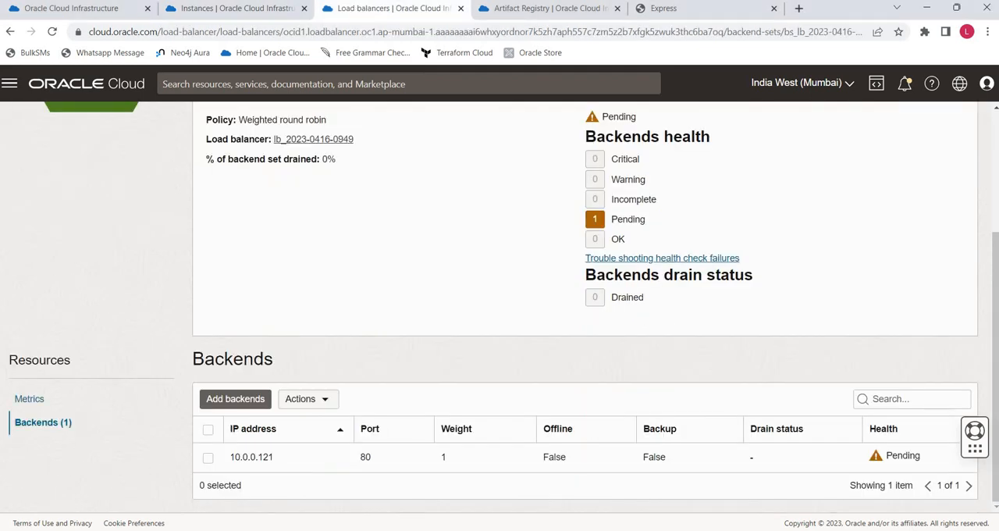
click(84, 10)
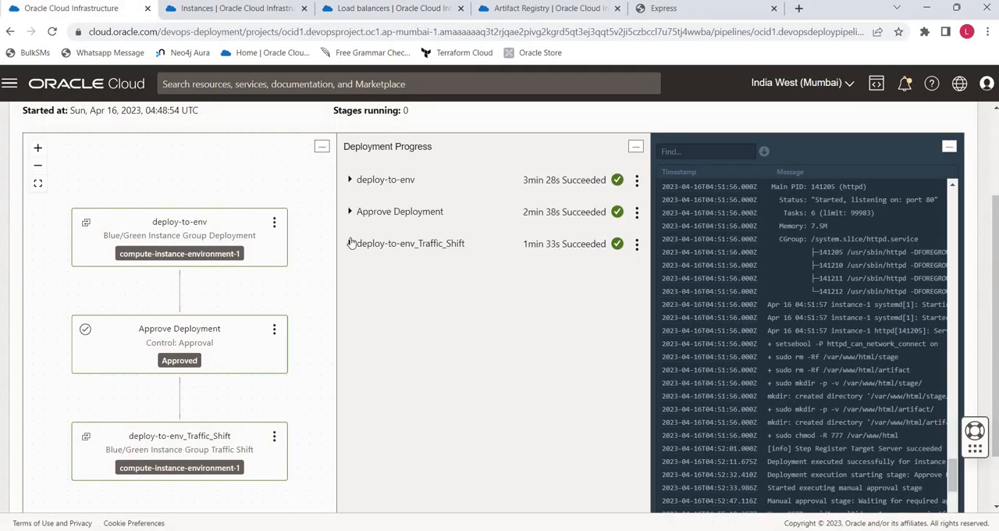
click(350, 244)
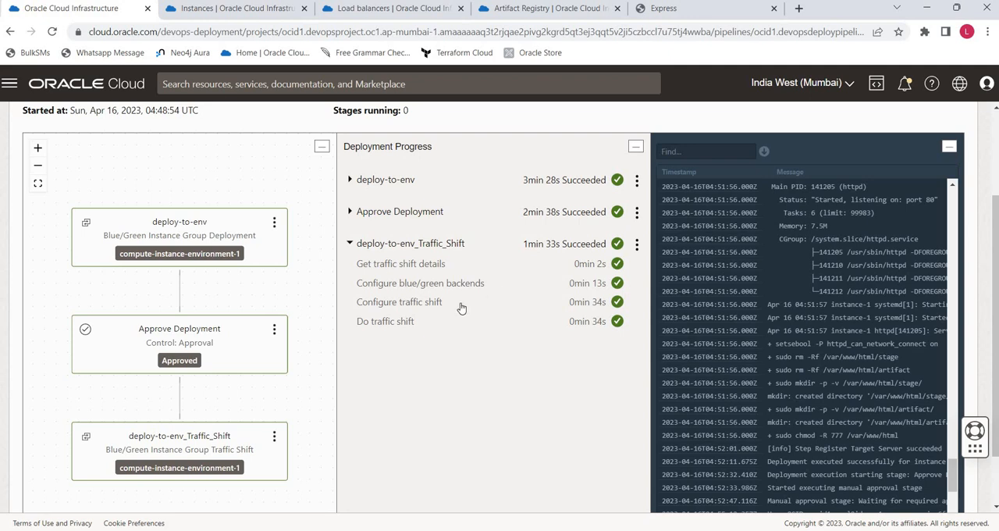
click(350, 243)
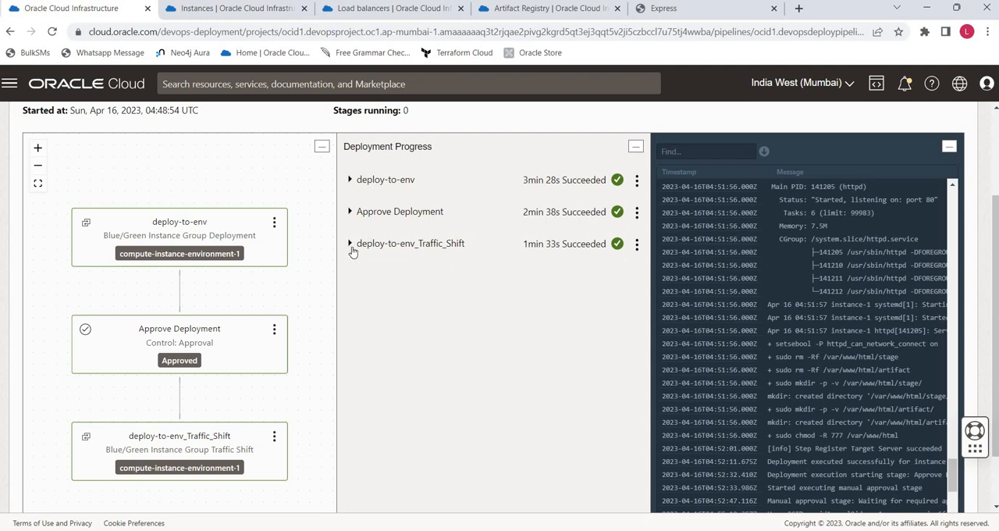
click(377, 9)
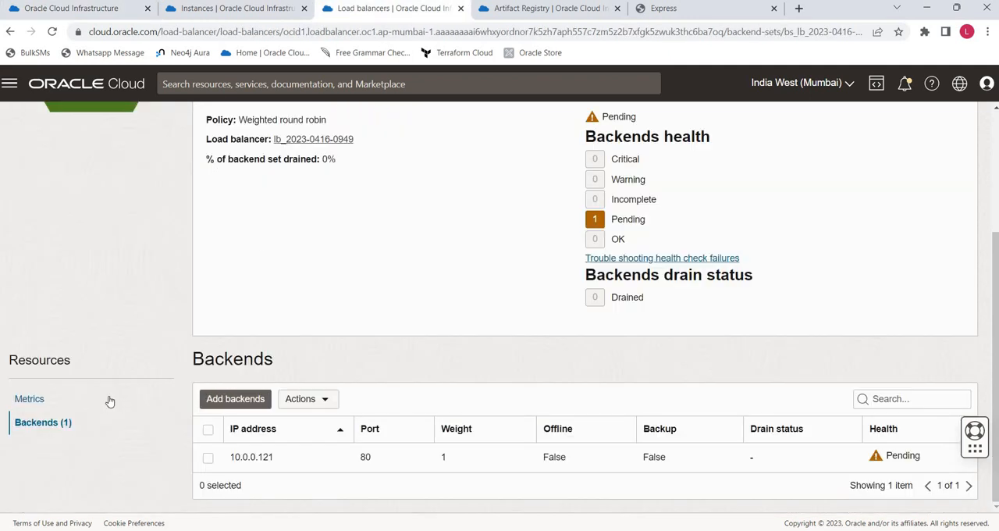
click(37, 422)
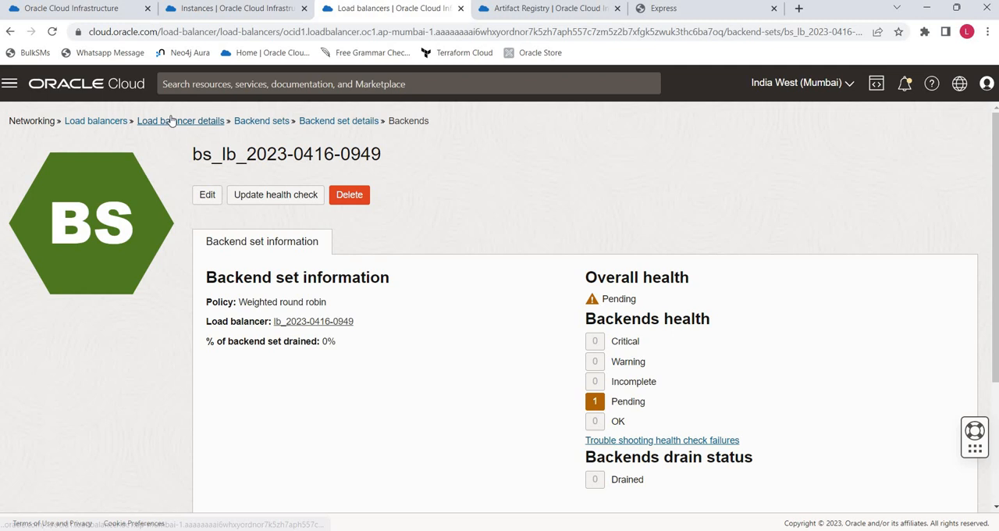
- Open the load balancer's public IP address from its details page and reload the served app page to check its version
click(173, 122)
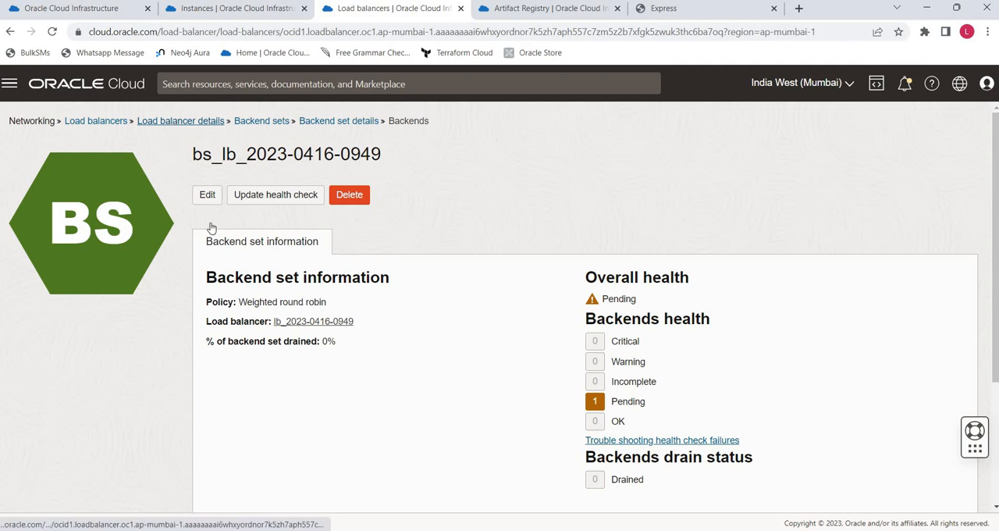
scroll(313, 355, down, 1)
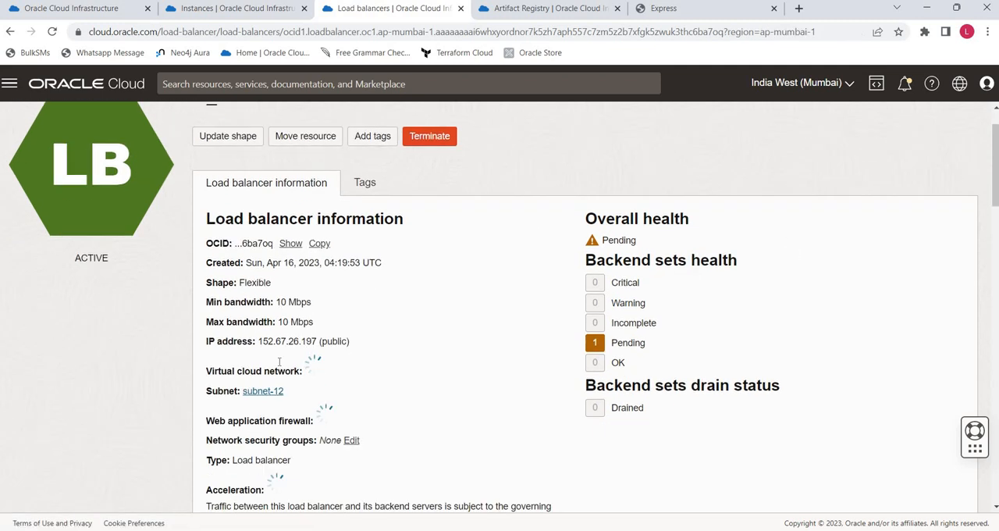
drag(258, 334, 317, 334)
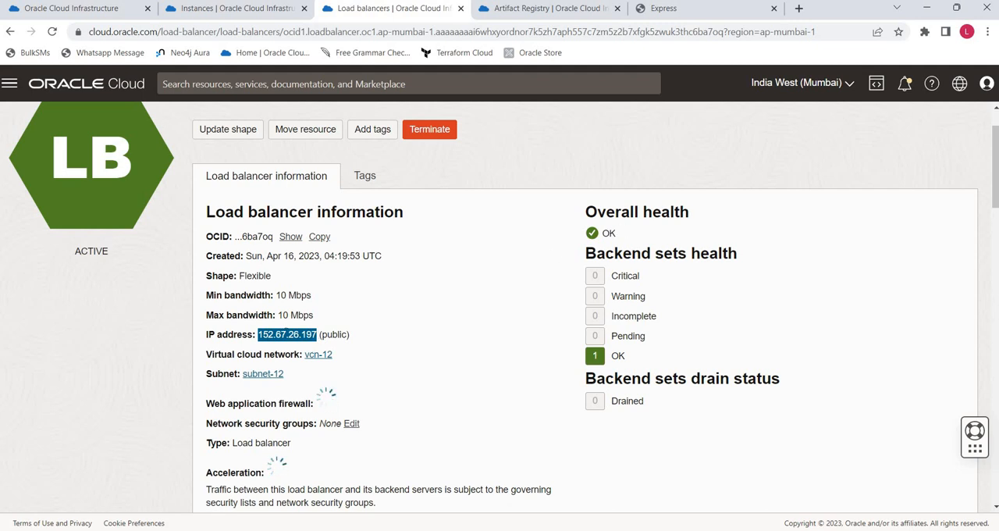
right_click(286, 336)
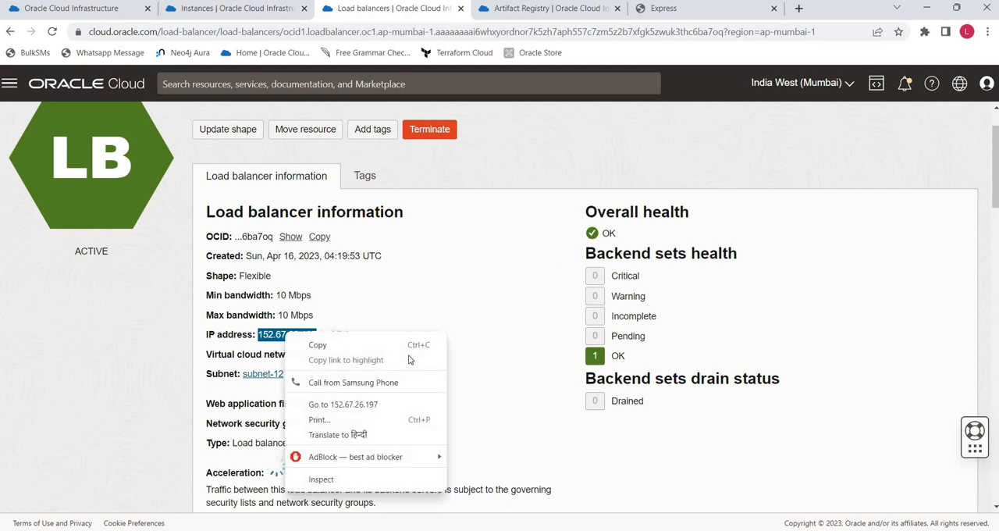
click(338, 407)
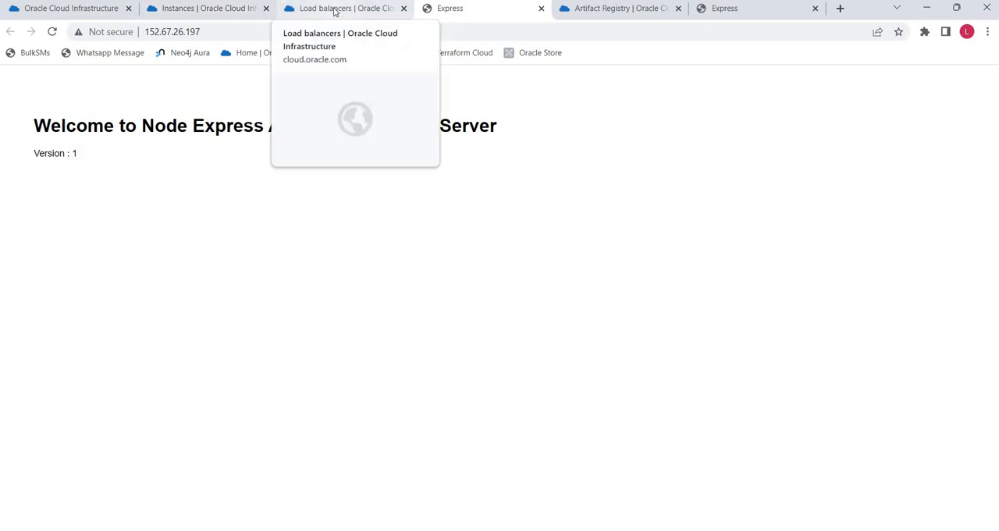
drag(119, 147, 100, 65)
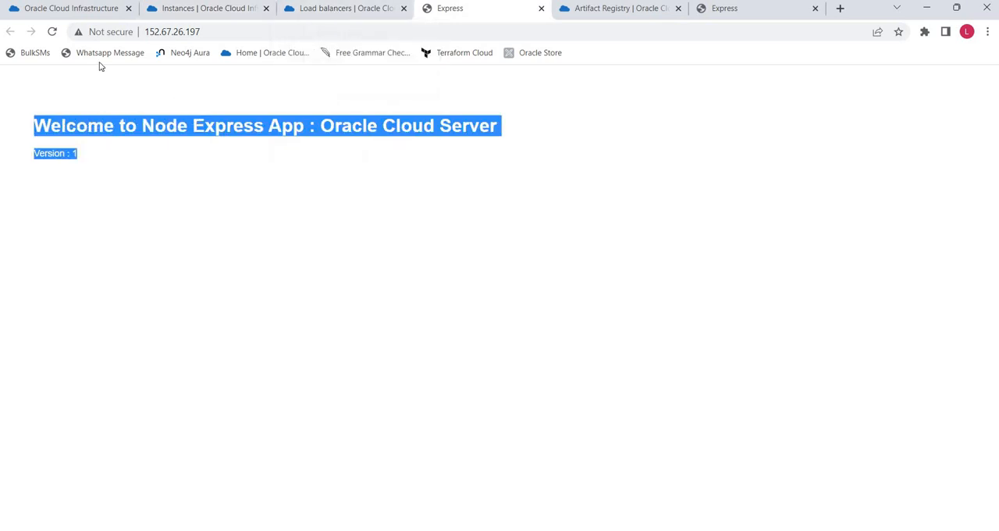
click(53, 31)
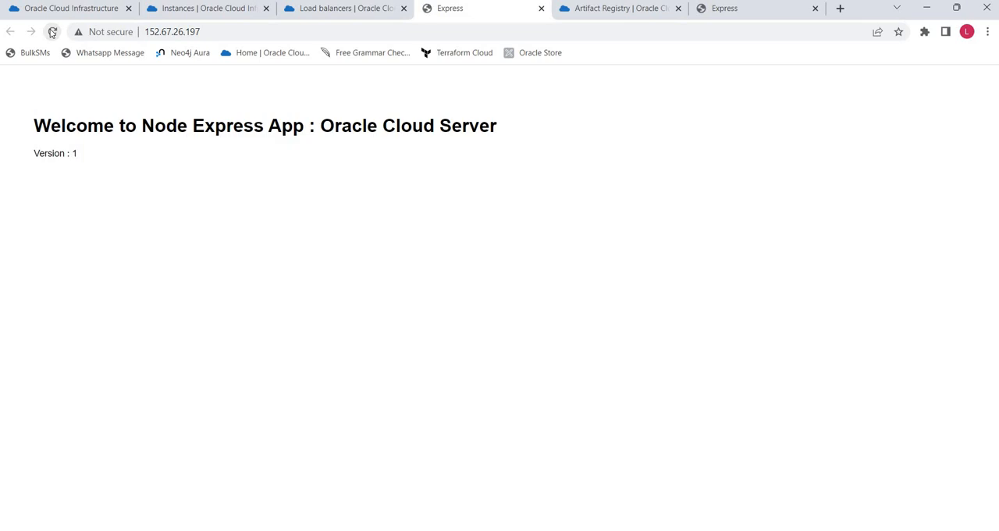
- Return to the DevOps deployment run and go back to the project's Deployment pipelines list
click(70, 8)
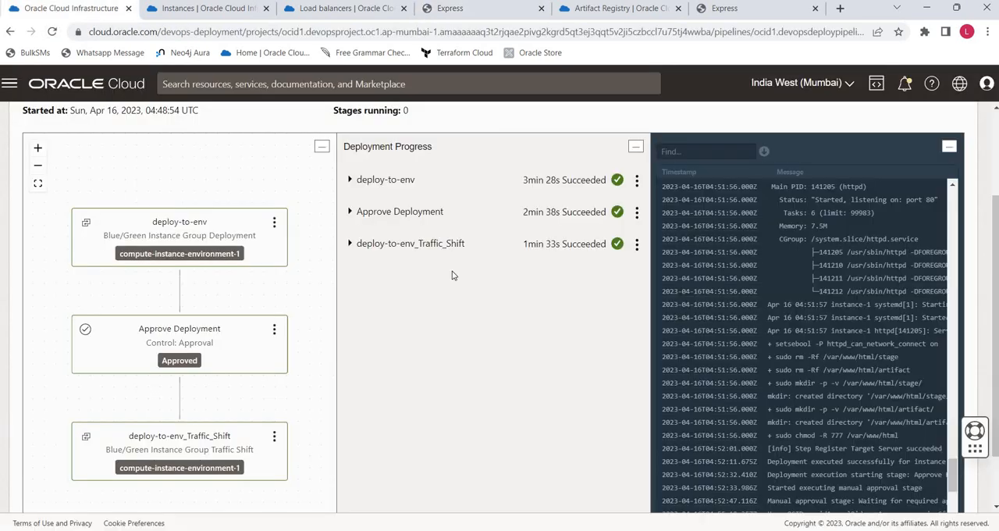
scroll(492, 288, up, 5)
click(281, 124)
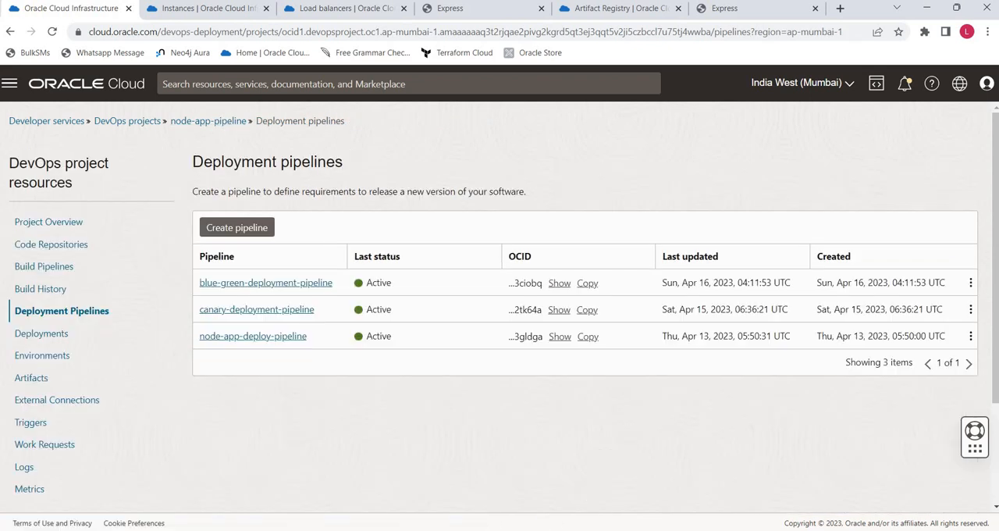
- Switch to VS Code and set the version number in the index.ejs paragraph to 2
key(alt+Tab)
double_click(409, 174)
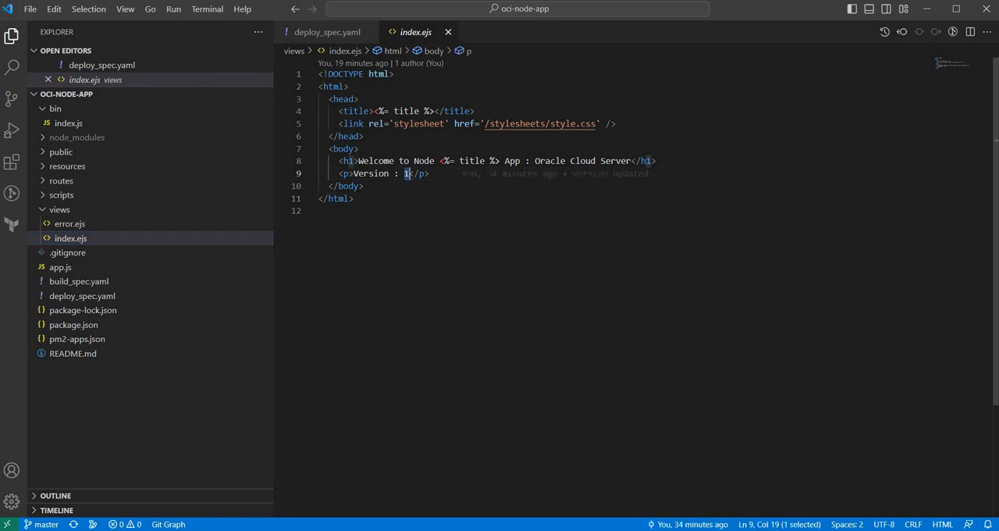
text(2)
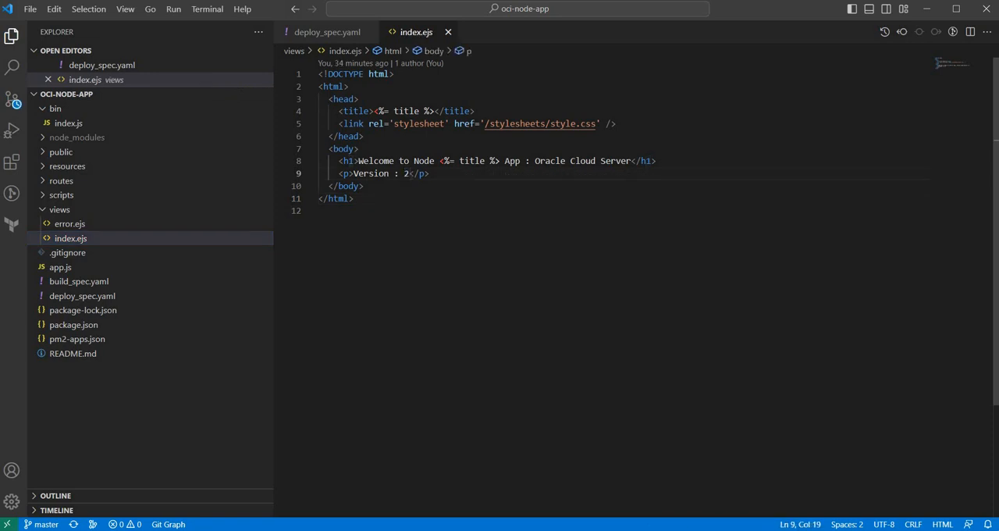
click(796, 253)
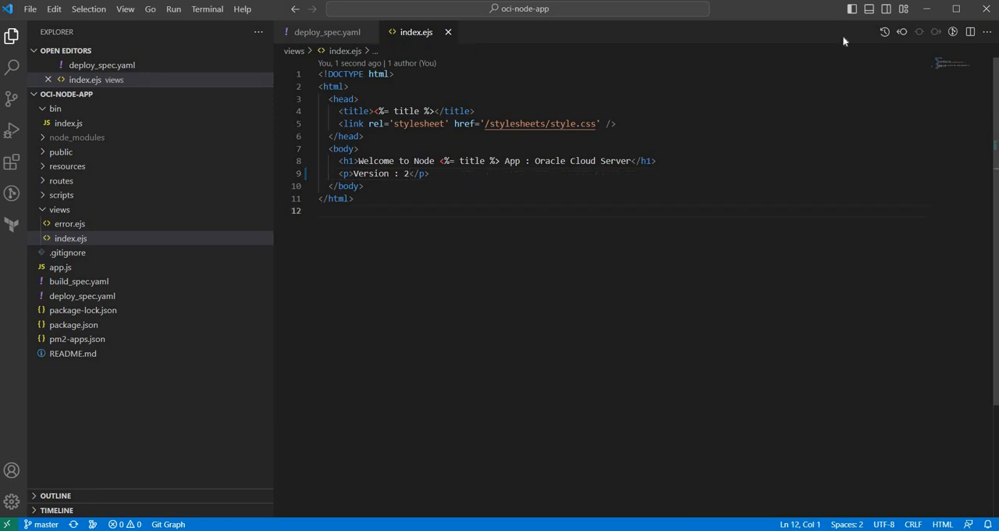
- Stage all changes in the integrated terminal and commit them with the message "version updated"
key(ctrl+grave)
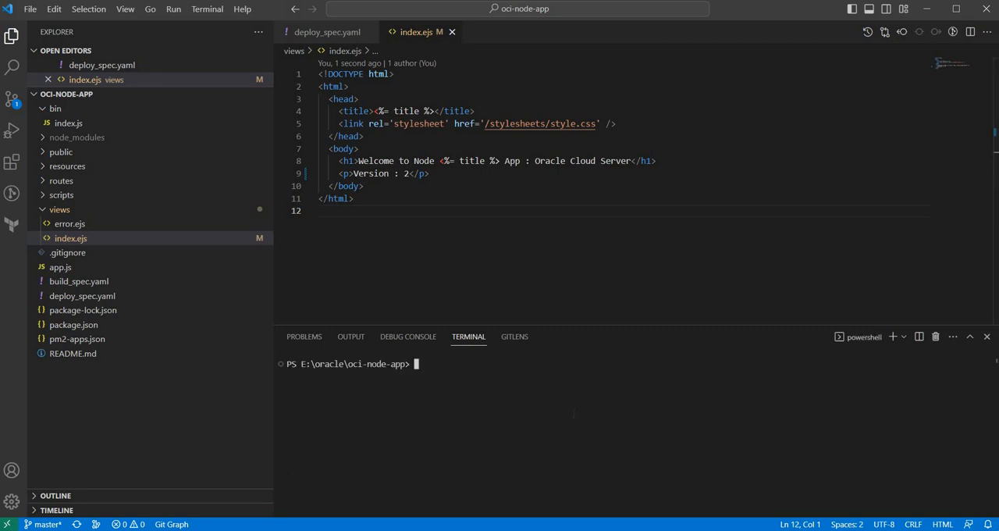
text(git add .)
key(Return)
key(Up)
key(Up)
key(Up)
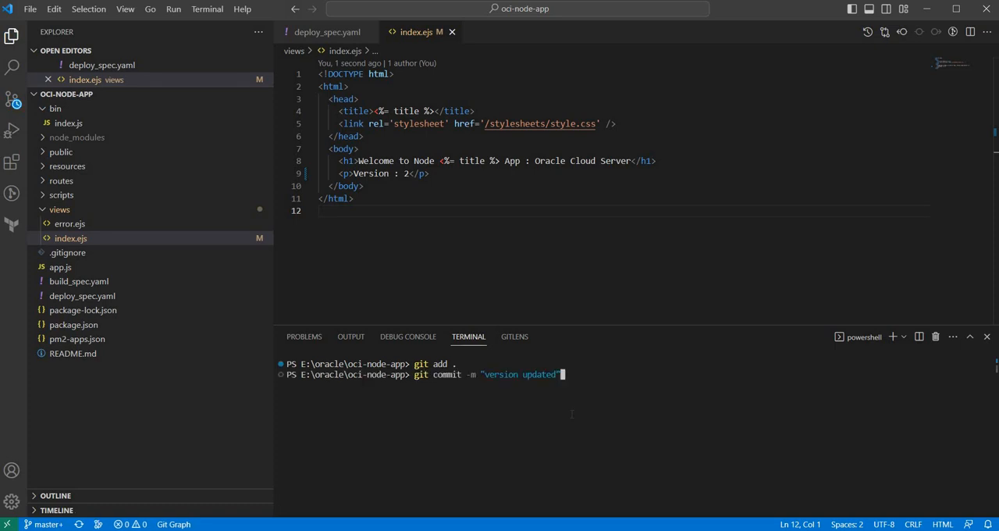
key(Down)
key(Return)
- Push the commit to the remote repository with git push and check the terminal output
key(Up)
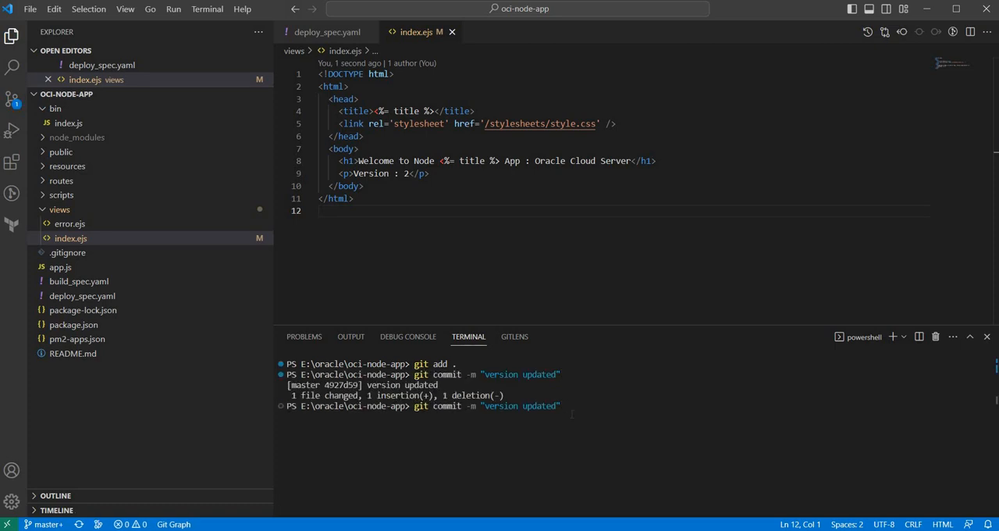
key(BackSpace)
key(BackSpace)
key(BackSpace)
key(BackSpace)
key(BackSpace)
key(BackSpace)
key(BackSpace)
key(BackSpace)
key(BackSpace)
key(BackSpace)
key(BackSpace)
key(BackSpace)
key(BackSpace)
key(BackSpace)
key(BackSpace)
key(BackSpace)
key(BackSpace)
key(BackSpace)
key(BackSpace)
key(BackSpace)
text(push)
key(Return)
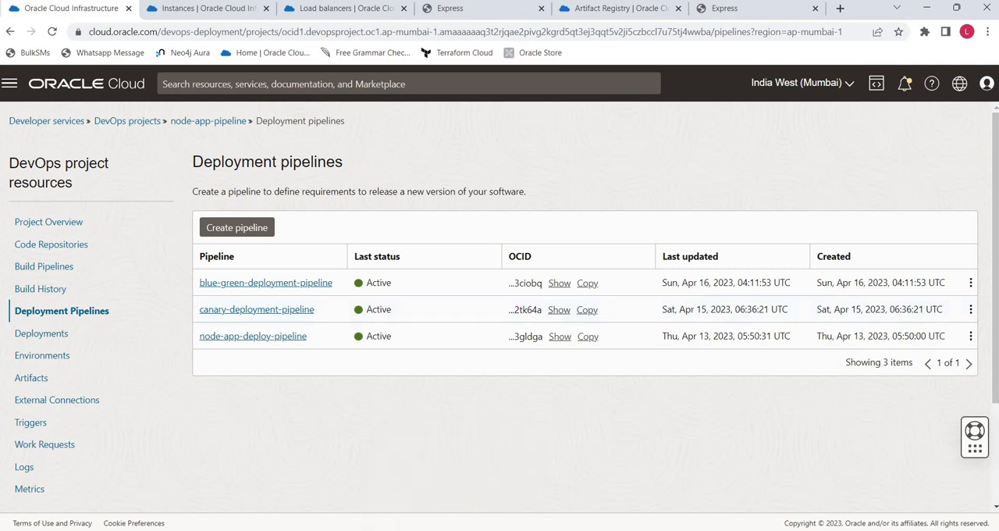
key(alt+Tab)
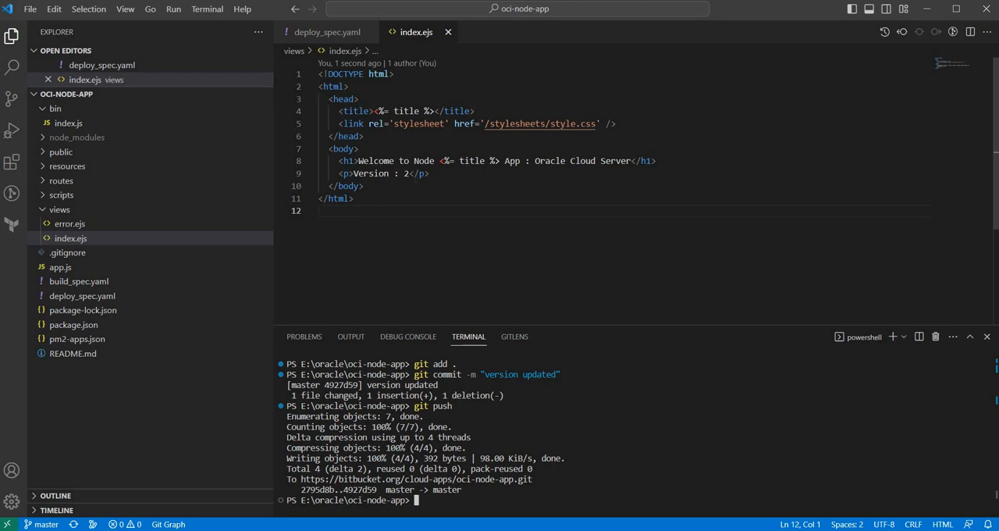
- Switch to the Oracle Cloud console and start a manual run of node-app-build-pipeline, checking artifact-repository-node's current artifact on the way
key(alt+Tab)
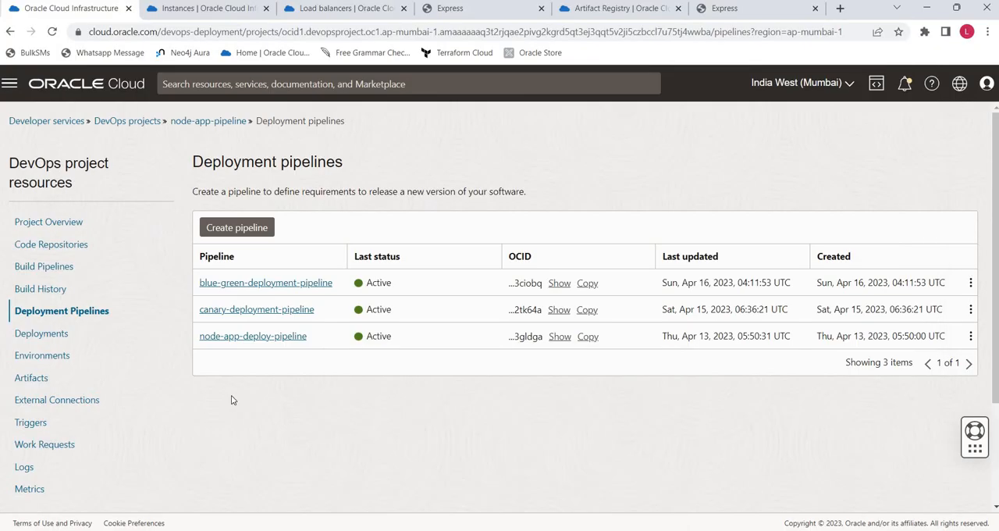
click(35, 268)
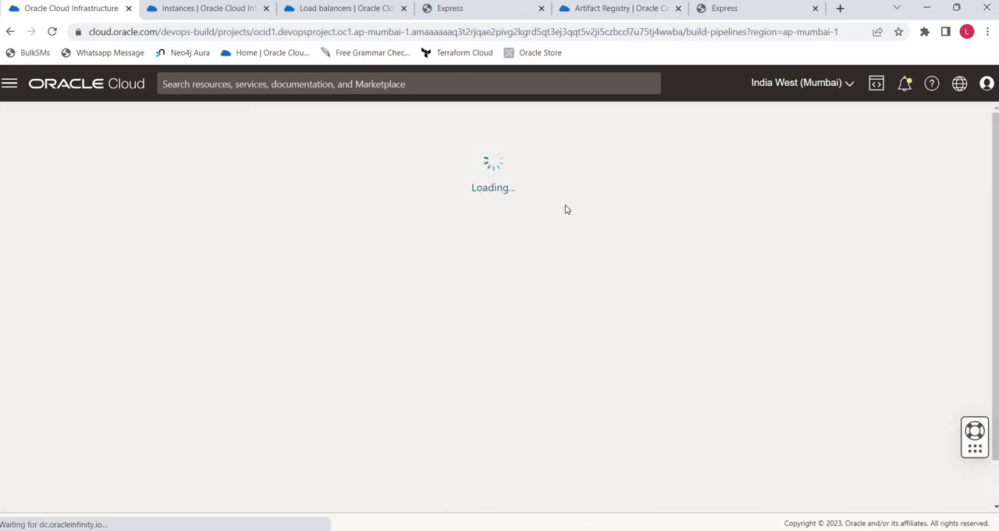
click(595, 11)
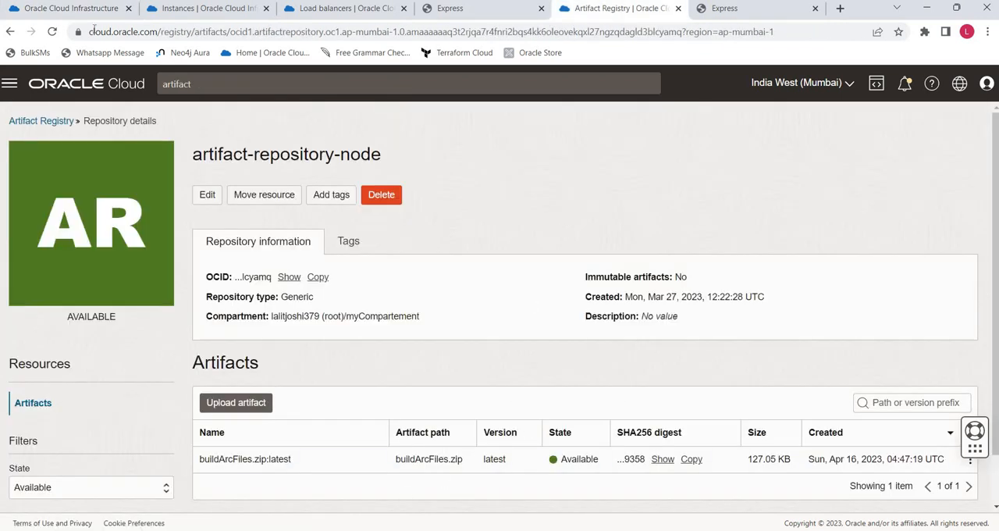
click(70, 9)
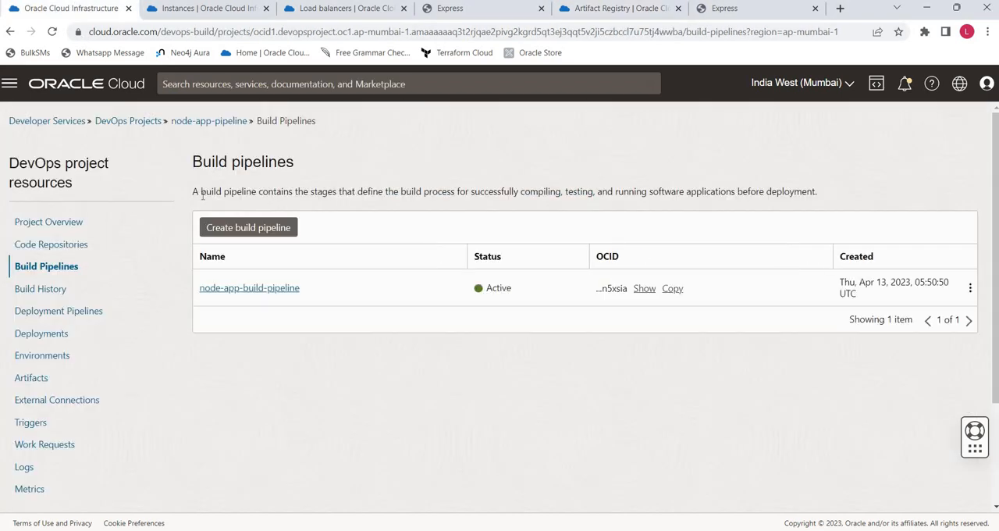
click(261, 293)
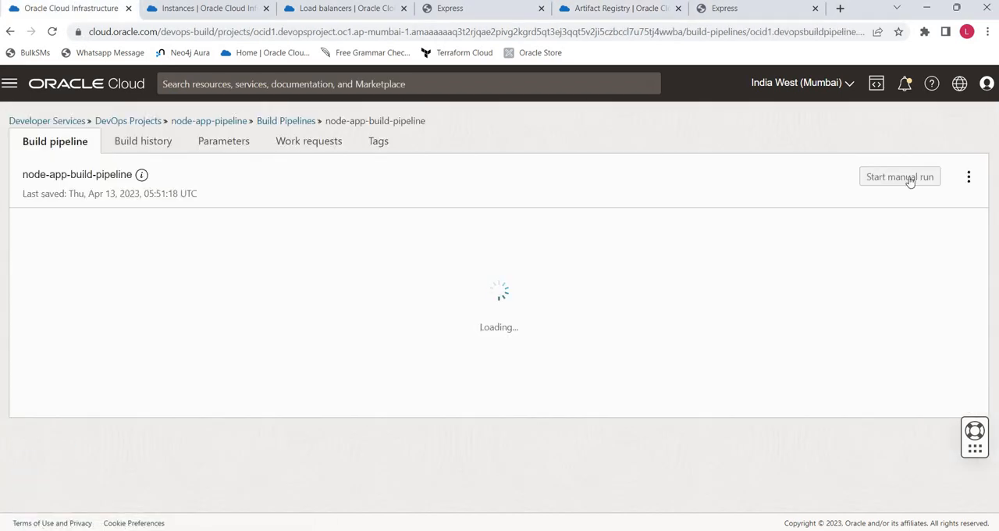
click(906, 177)
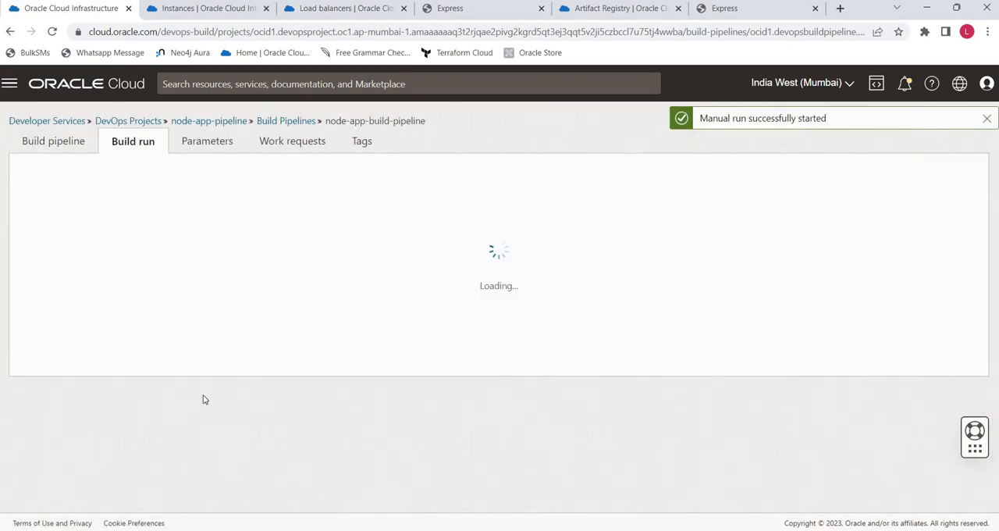
- In the Word Blue/Green strategy diagram, redirect the New Code Version and Production Environment arrows to Environment B (Green)
key(alt+Tab)
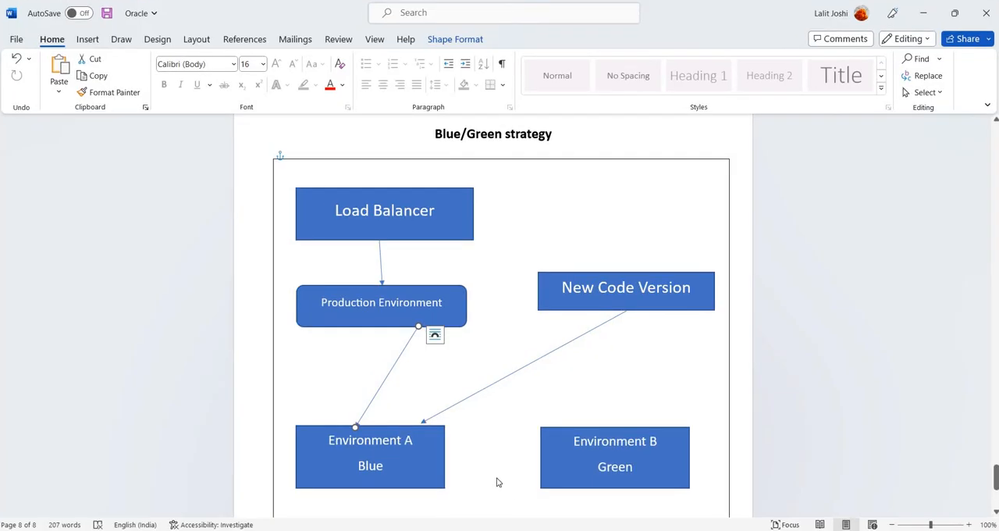
click(424, 422)
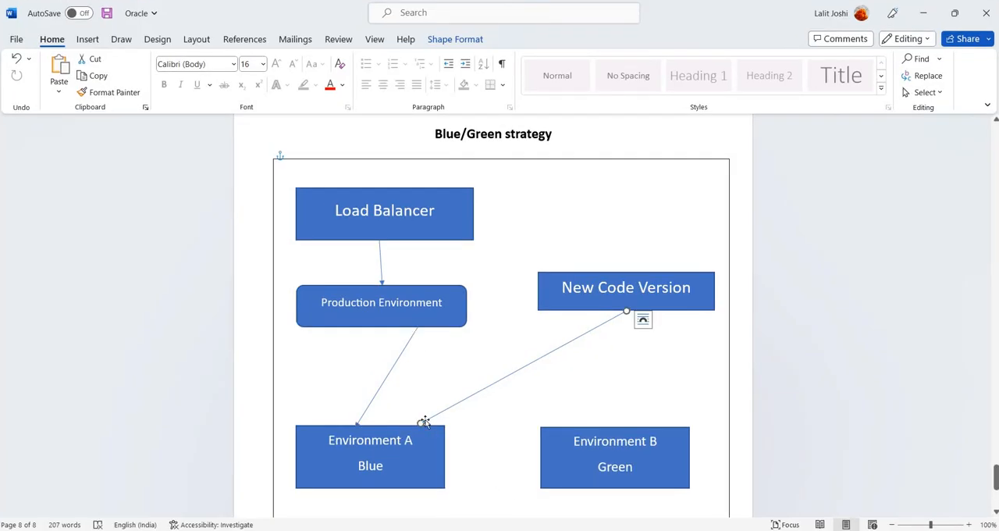
drag(421, 422, 628, 424)
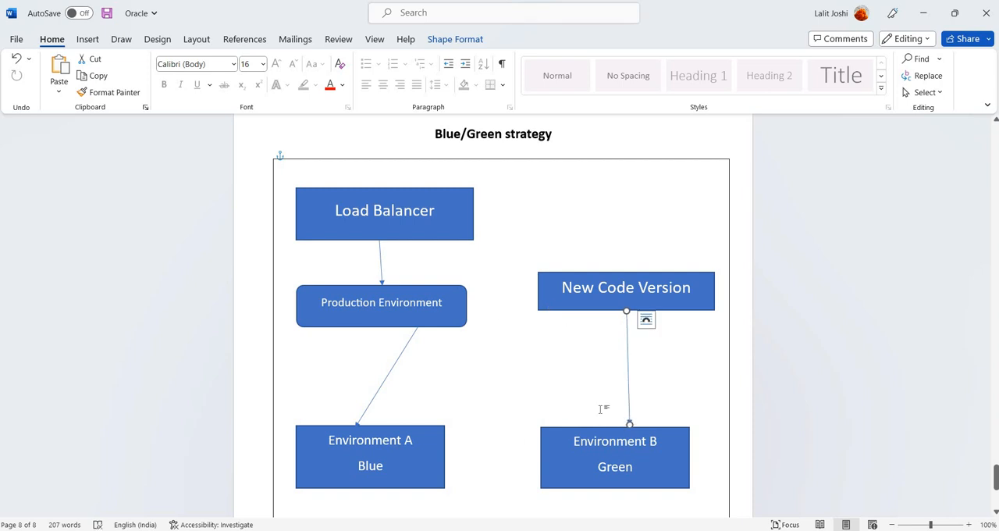
click(364, 422)
drag(526, 416, 555, 426)
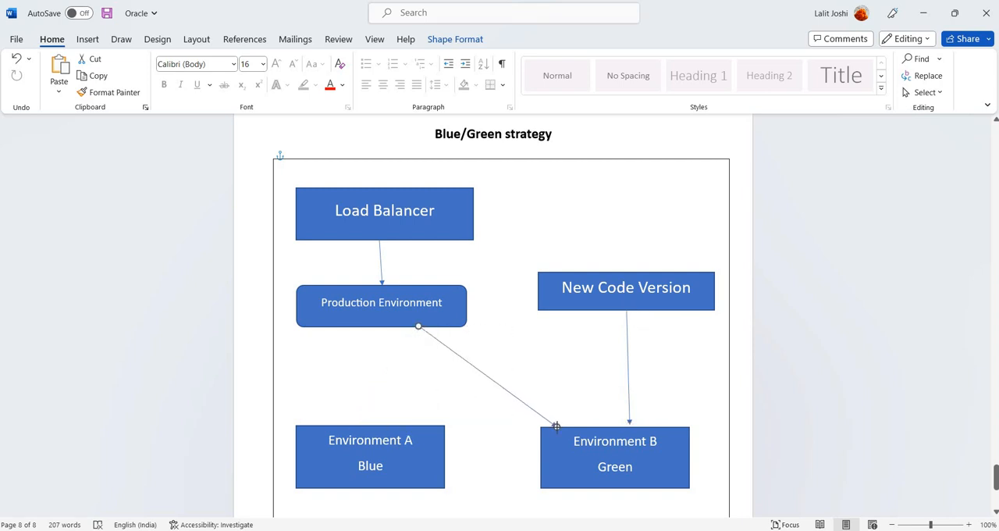
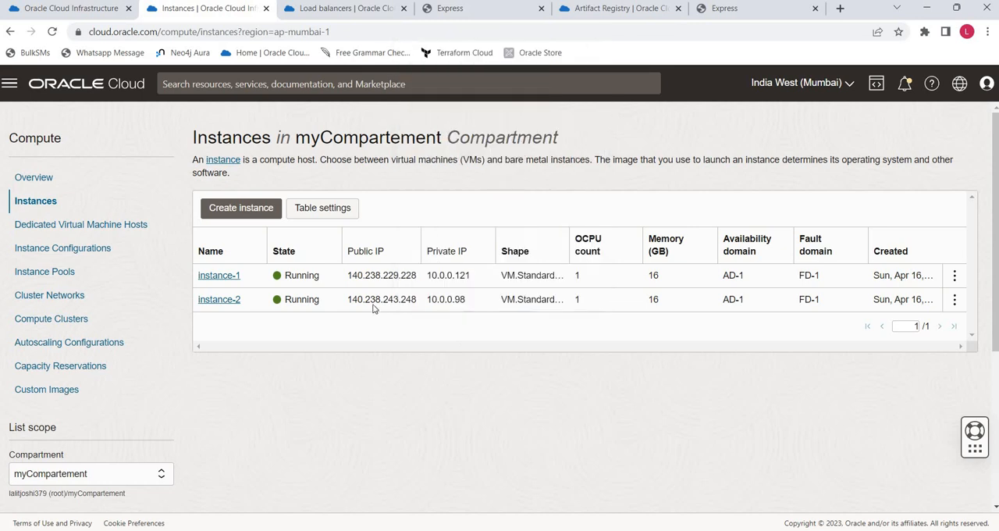
- Try to open instance-2's public IP 140.238.243.248 in a new tab, glance at the Word strategy diagram, and close the tab
double_click(373, 302)
right_click(373, 307)
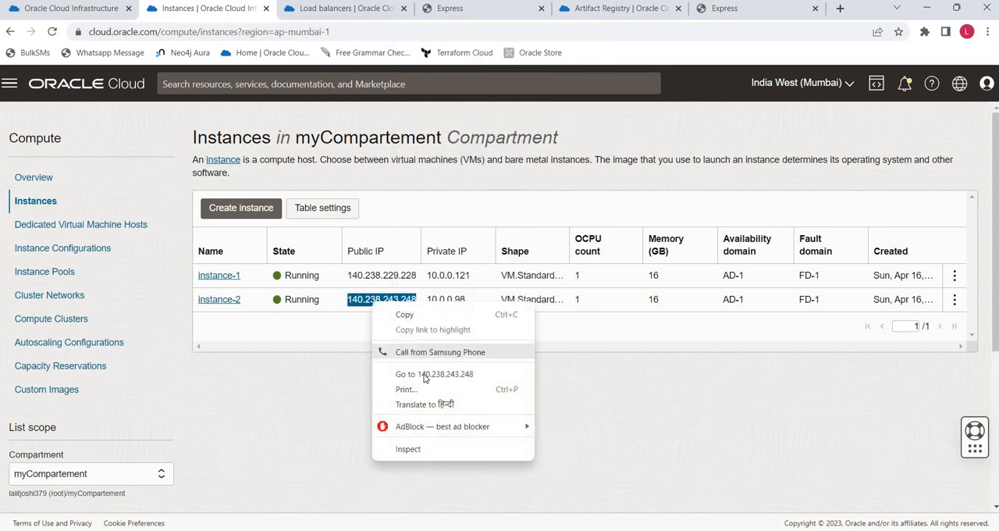
click(445, 373)
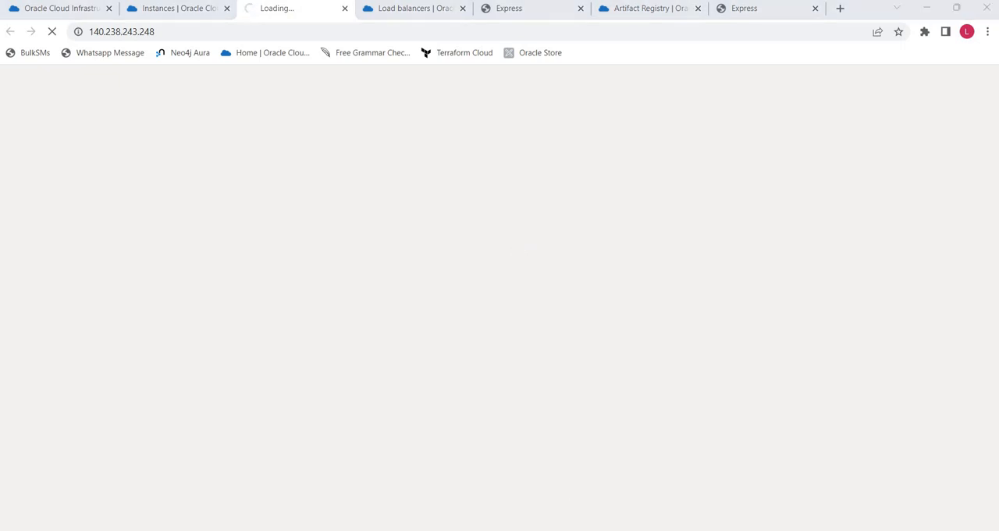
key(alt+Tab)
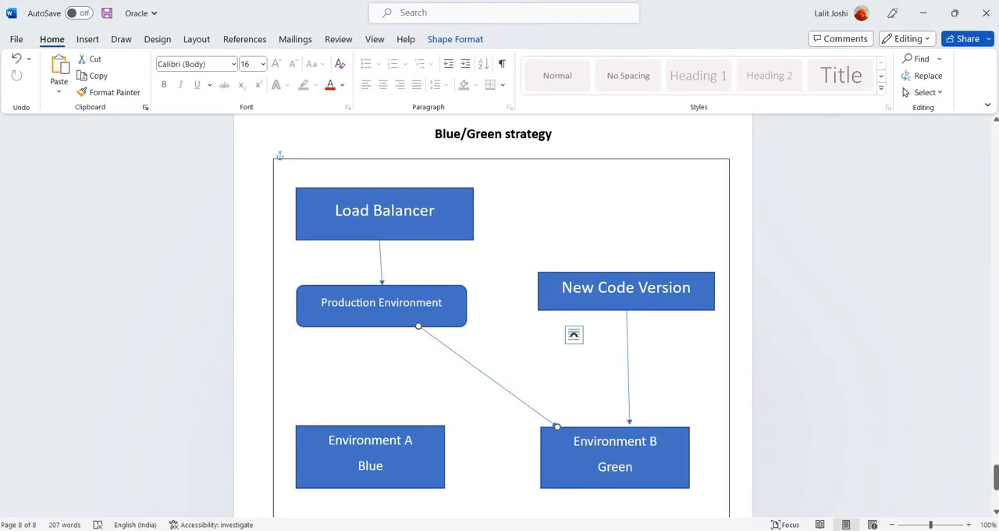
key(alt+Tab)
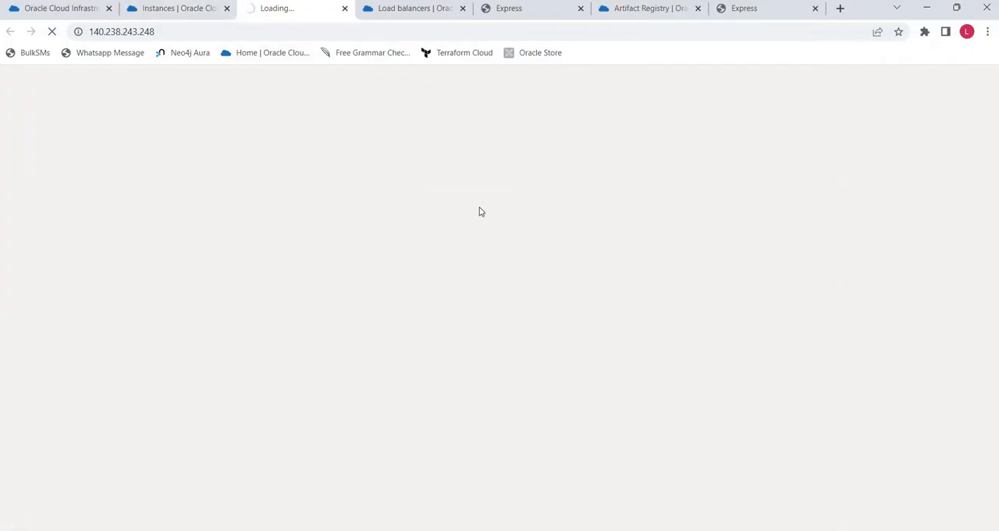
click(344, 10)
- Return to the node-app-build-pipeline run, follow its build stage progress, and collapse that stage's details
click(55, 8)
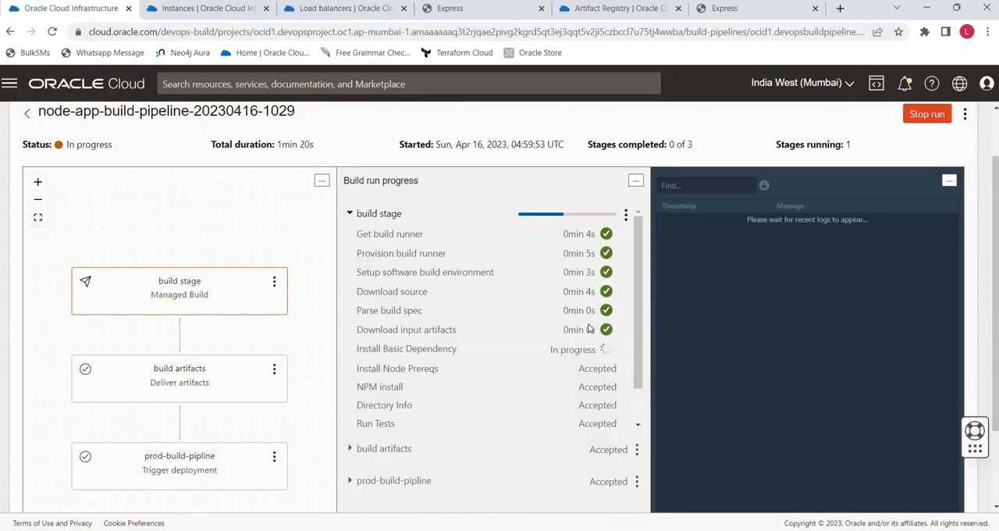
scroll(531, 316, down, 1)
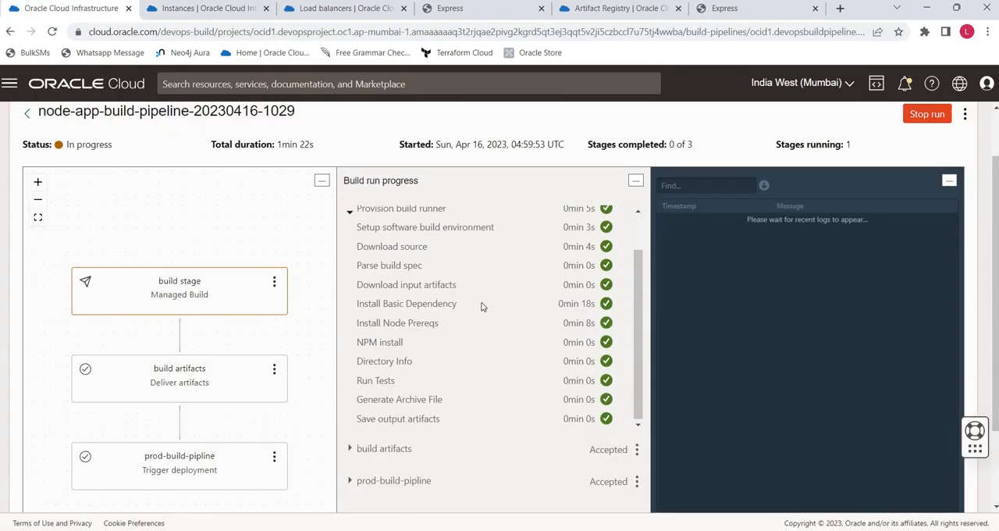
click(351, 216)
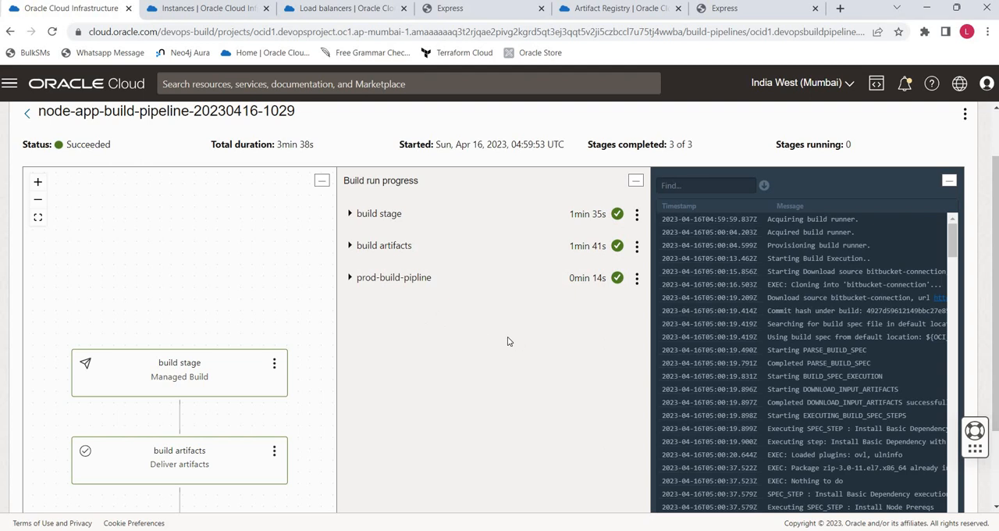
scroll(508, 341, up, 2)
click(222, 121)
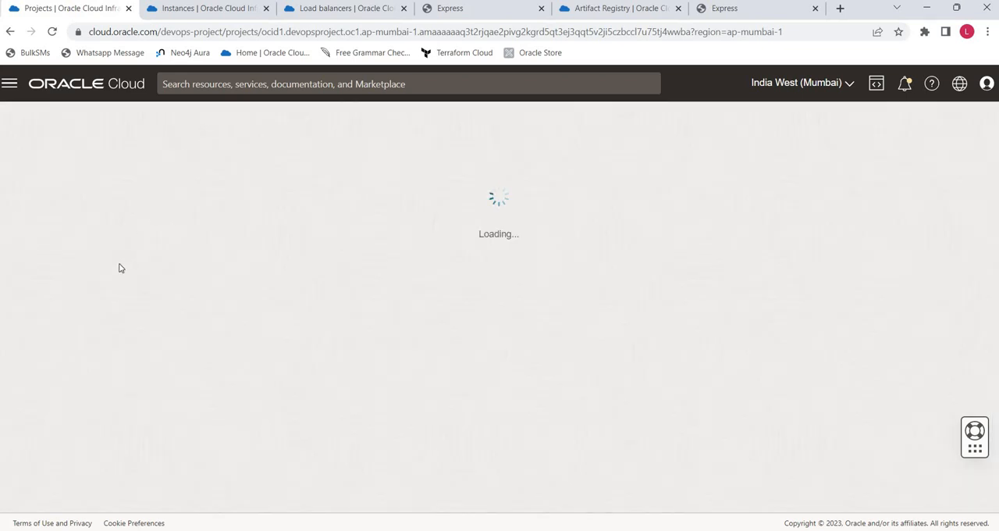
click(28, 325)
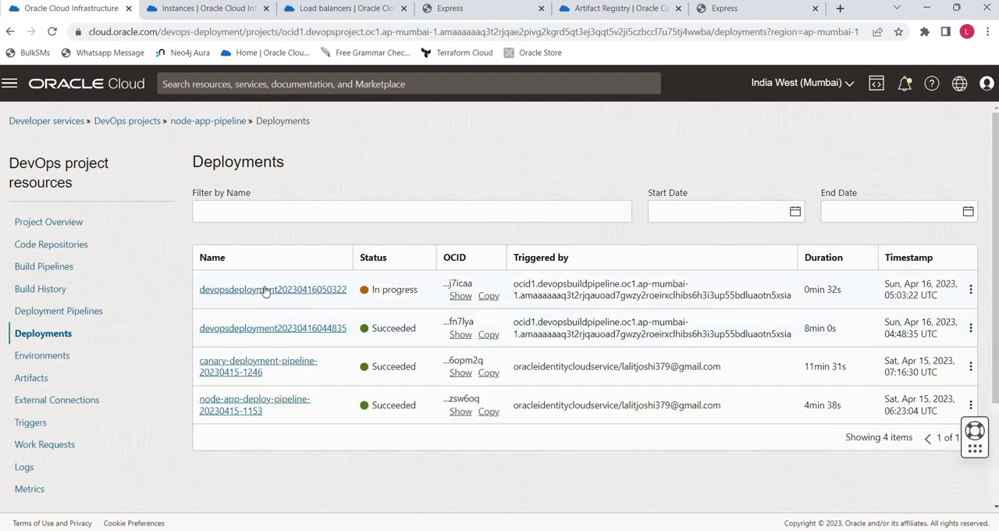
click(266, 290)
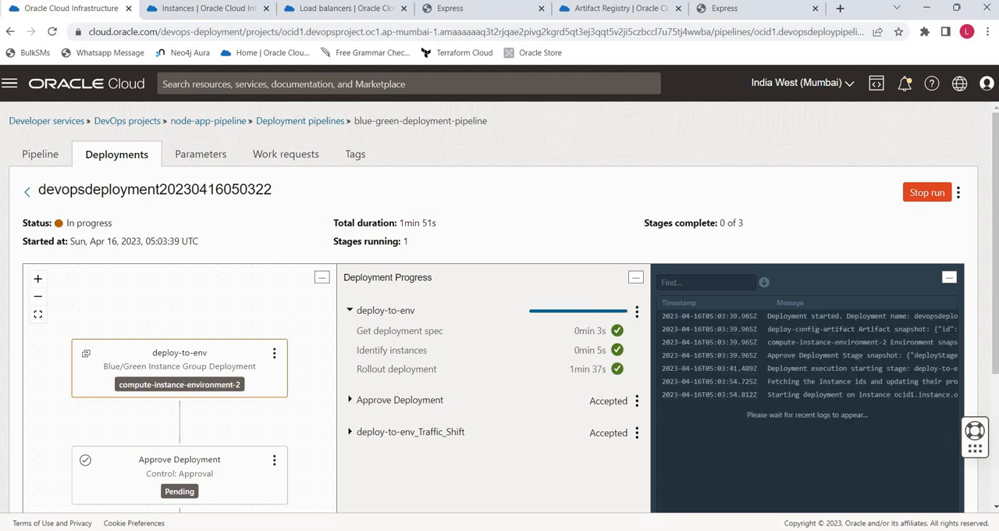
drag(662, 316, 677, 403)
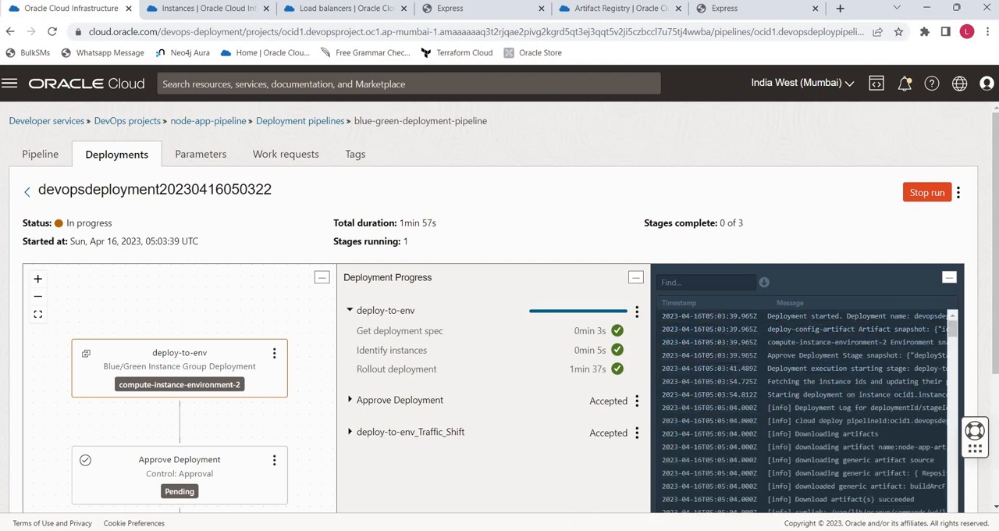
key(alt+Tab)
text(140.238.229.228)
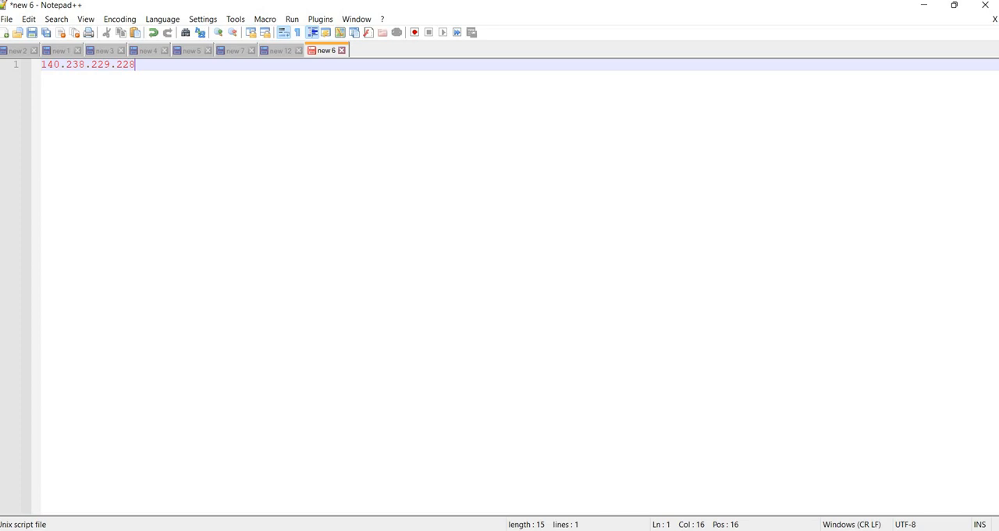
key(alt+Tab)
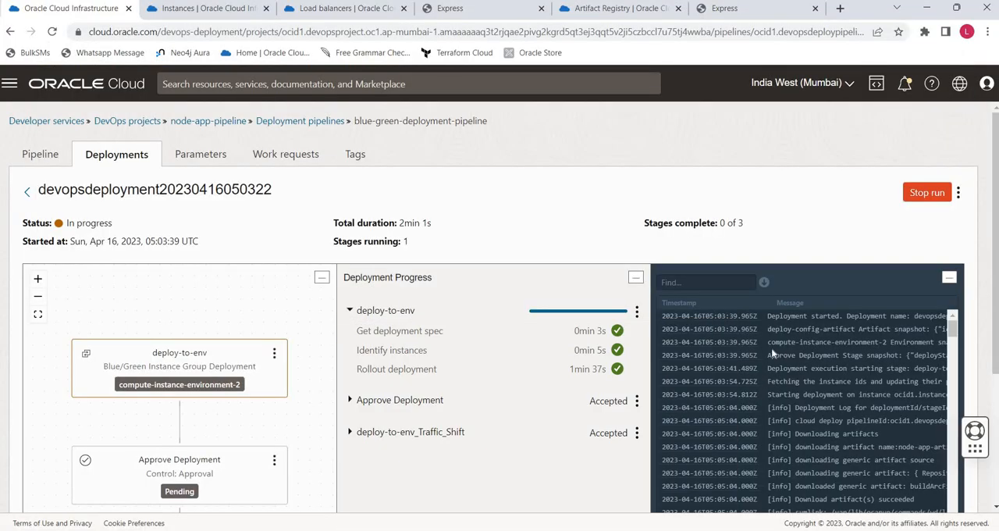
- Copy the first deployment log entries and paste them over the contents of the new 6 file in Notepad++
scroll(668, 315, down, 5)
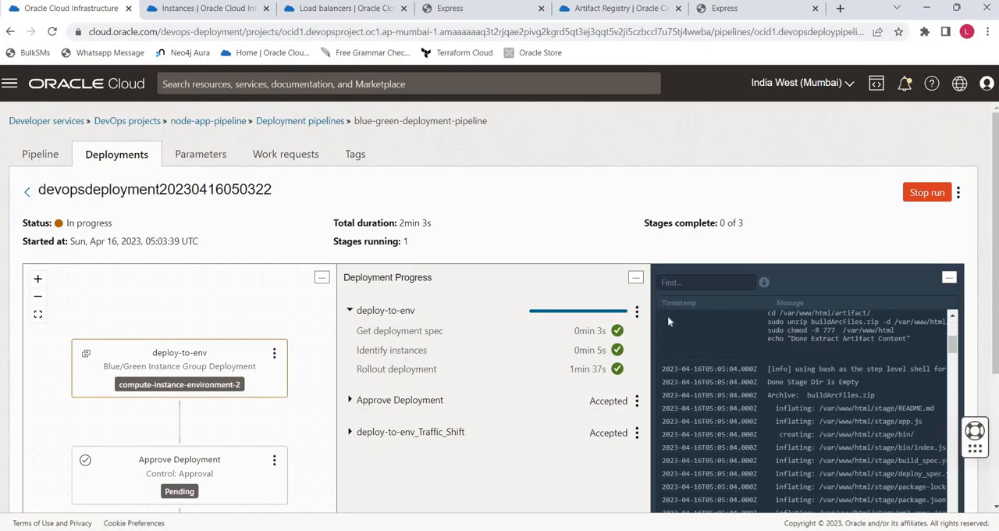
scroll(668, 315, up, 5)
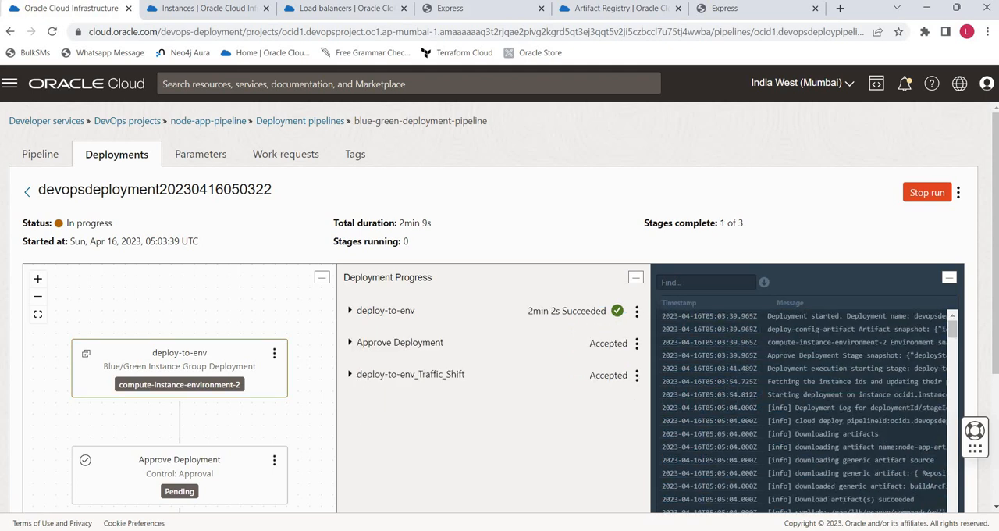
drag(662, 315, 745, 433)
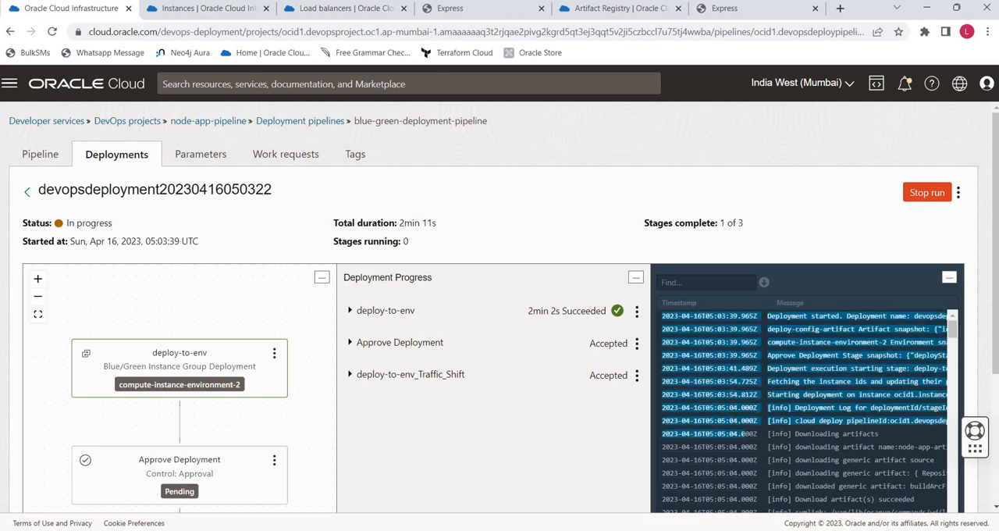
key(ctrl+c)
key(alt+Tab)
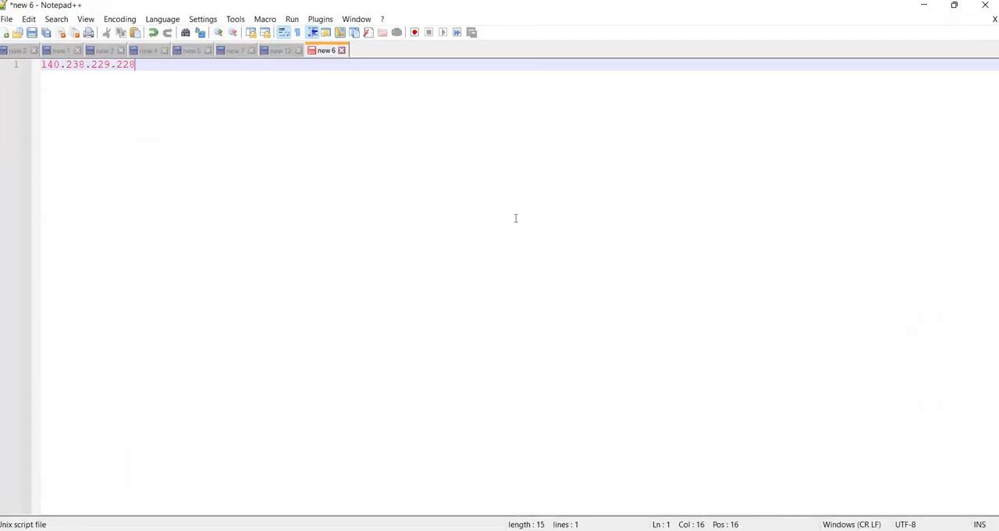
key(ctrl+a)
key(ctrl+v)
scroll(515, 218, down, 20)
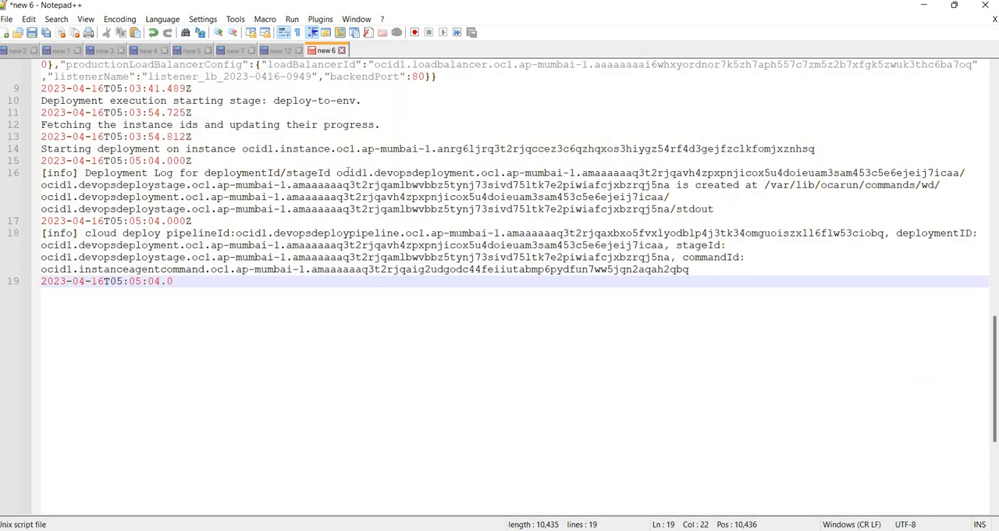
- Compare the instance OCID on the log's "Starting deployment on instance" line with instance-2's full OCID, and return to the deployment page
click(797, 148)
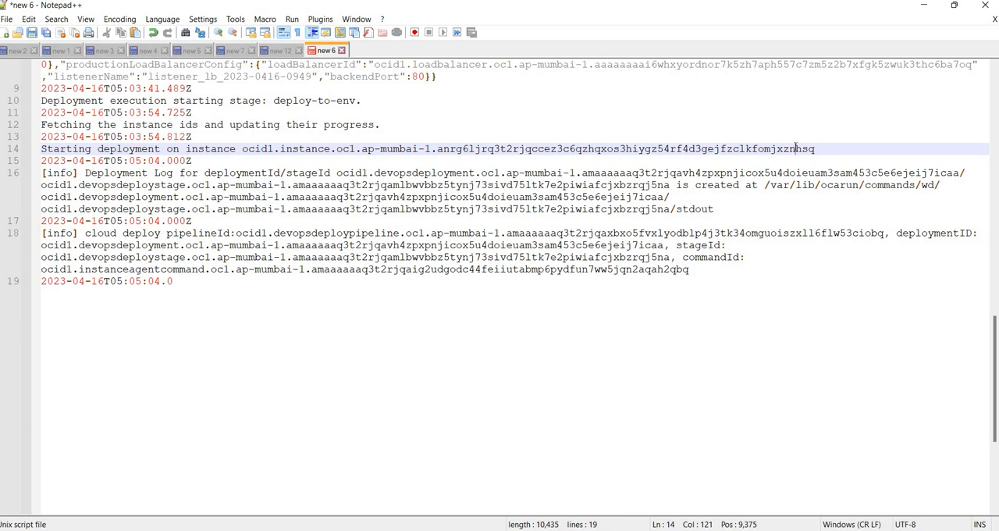
double_click(797, 148)
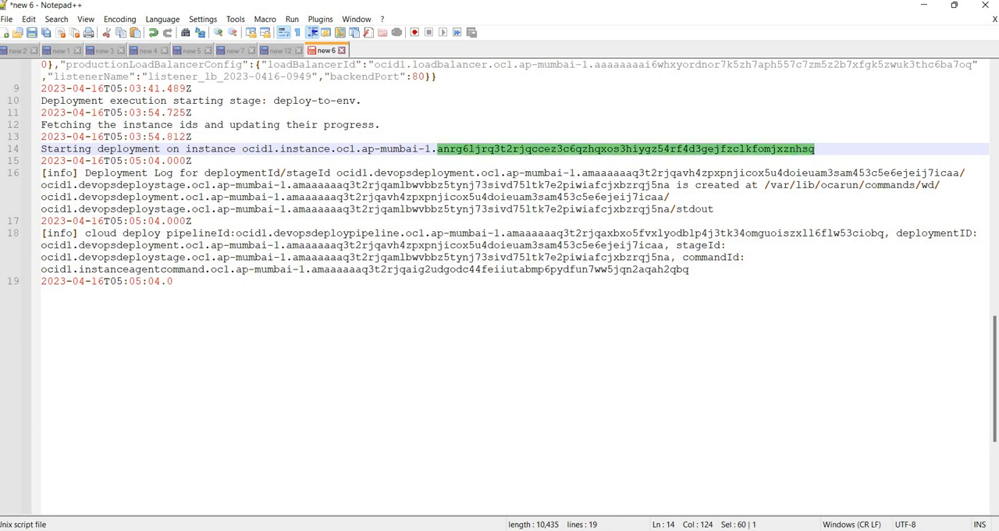
click(445, 476)
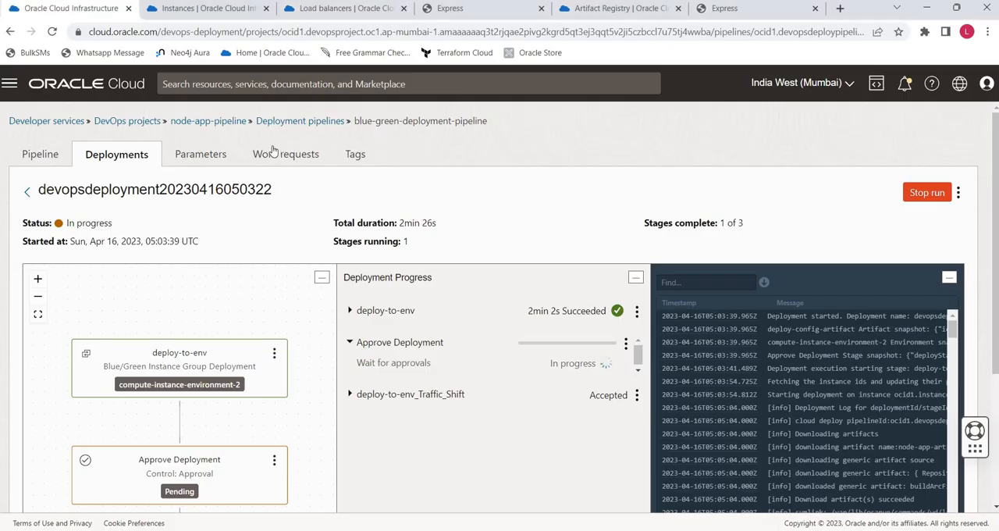
click(182, 8)
click(225, 302)
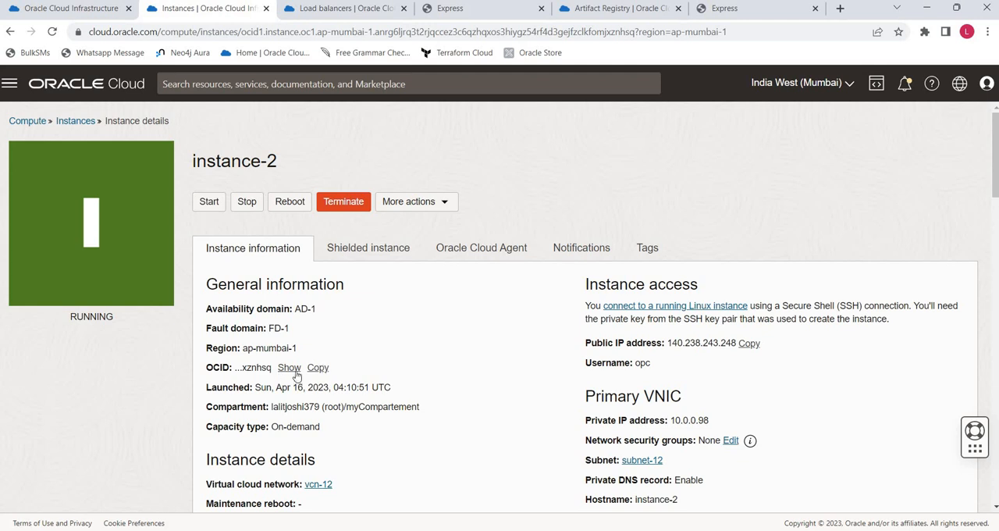
click(291, 370)
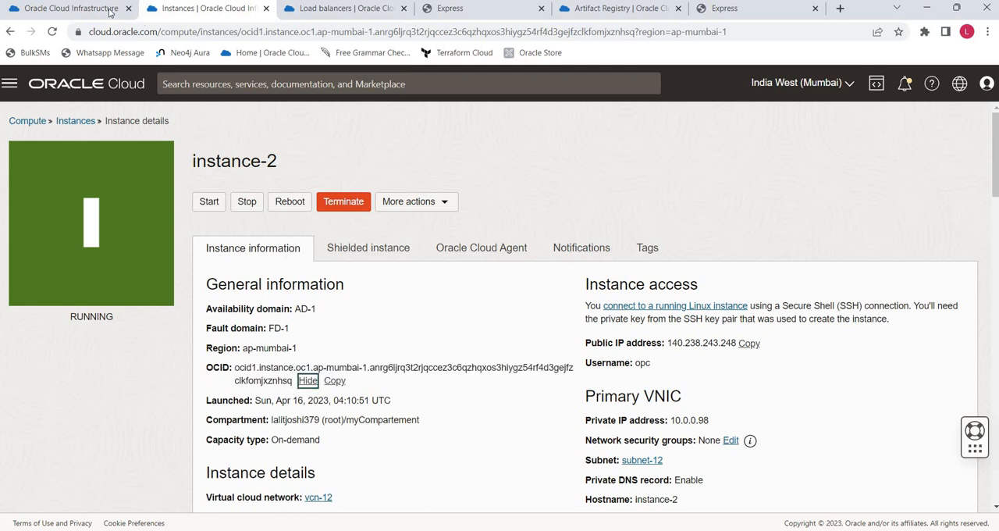
click(567, 530)
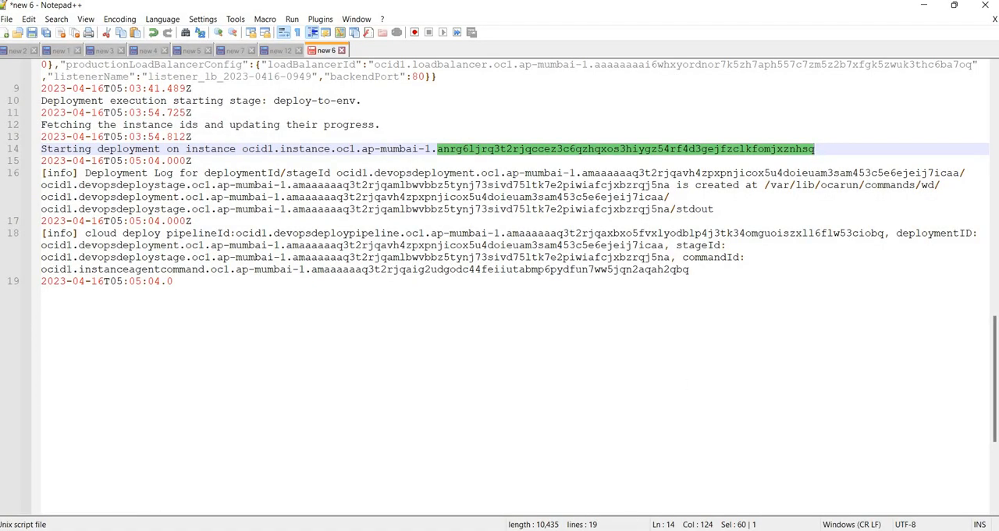
click(375, 530)
click(277, 380)
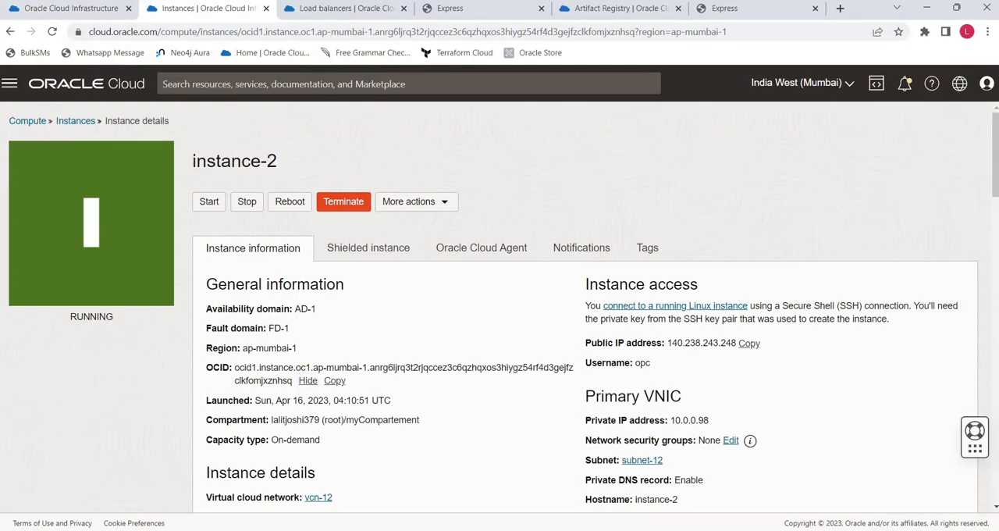
click(94, 11)
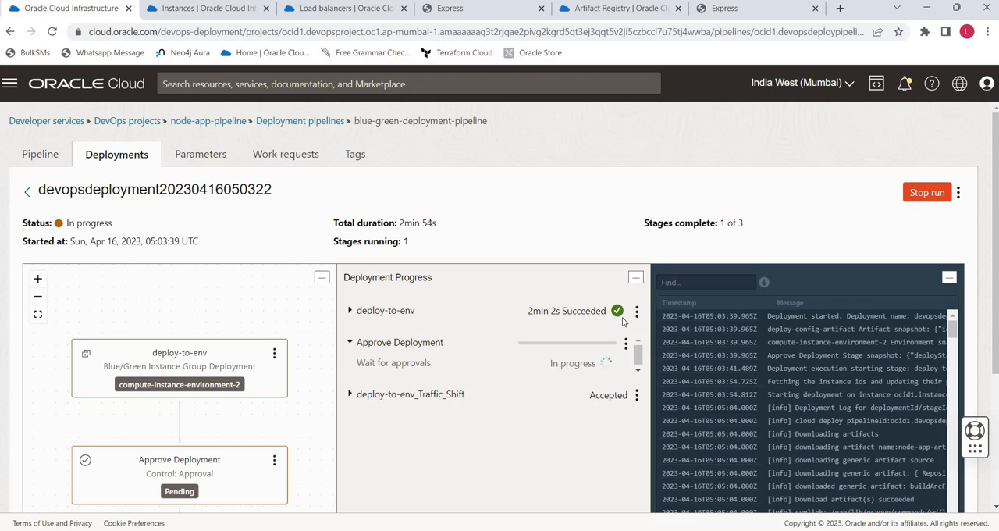
- Open instance-2's public IP 140.238.243.248 in a new tab and reload the page to check the app version
click(209, 9)
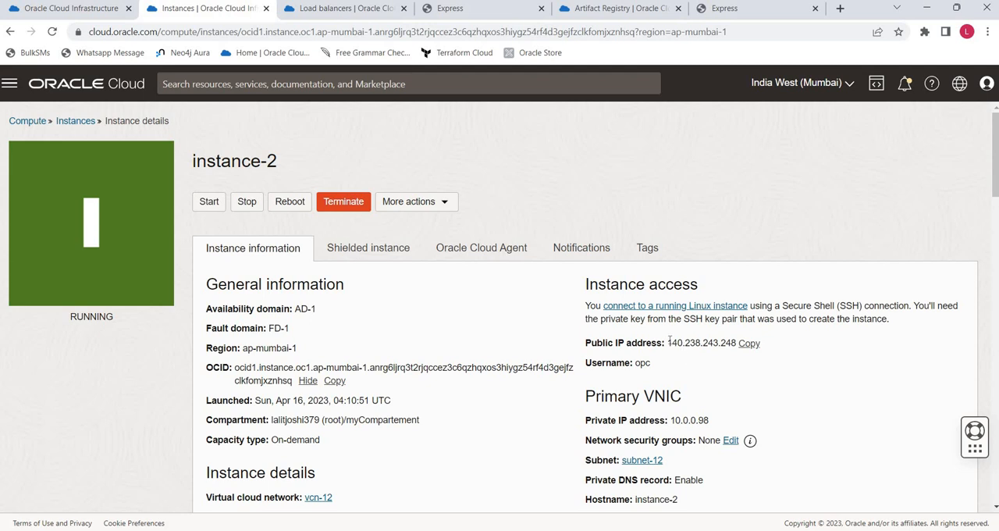
double_click(707, 342)
right_click(707, 344)
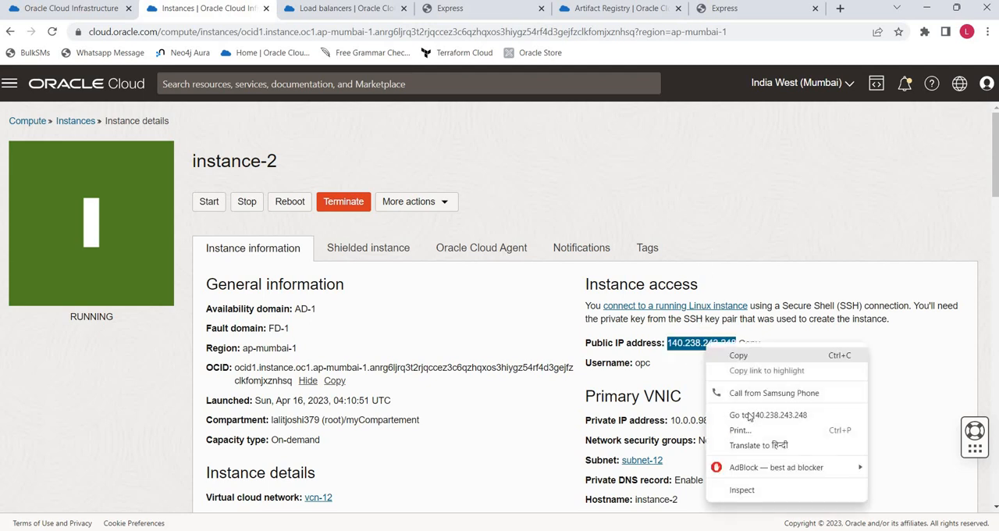
click(750, 412)
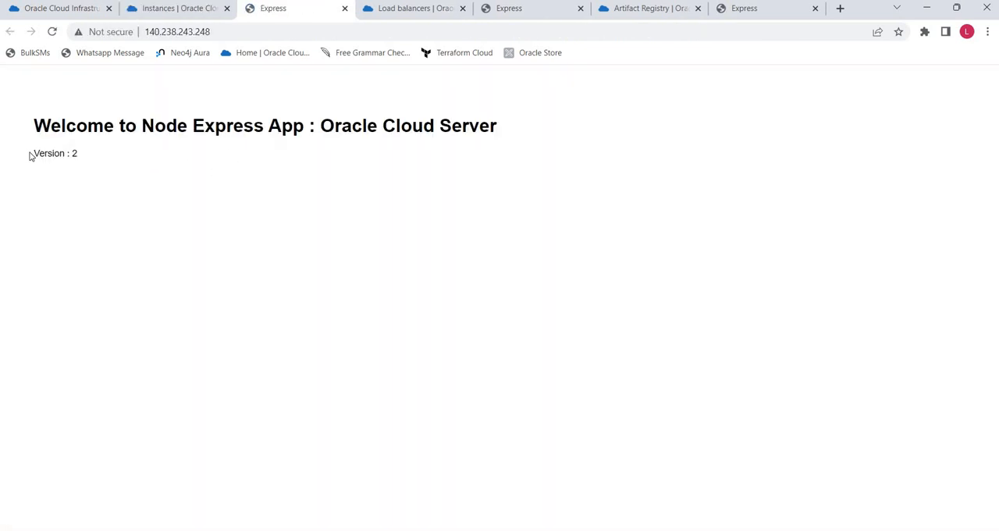
drag(30, 157, 234, 153)
click(53, 32)
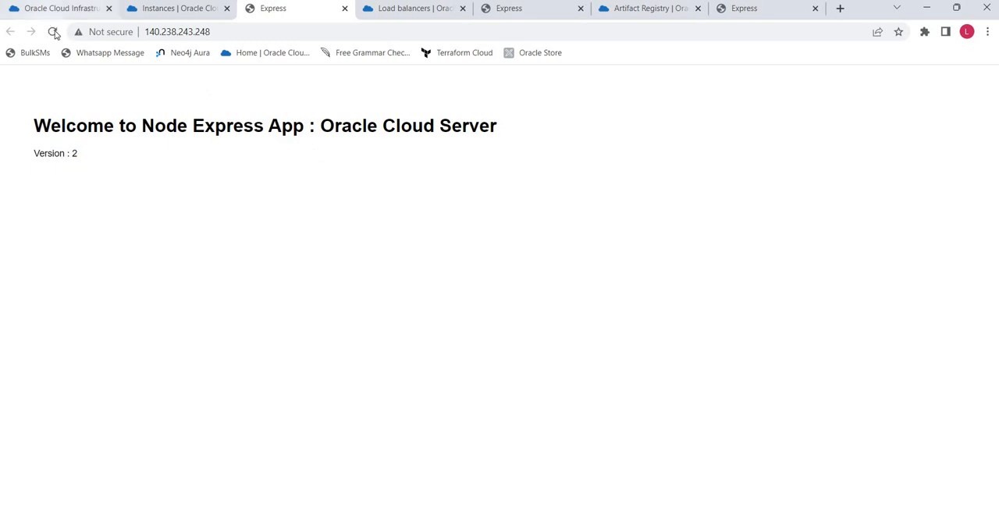
click(53, 32)
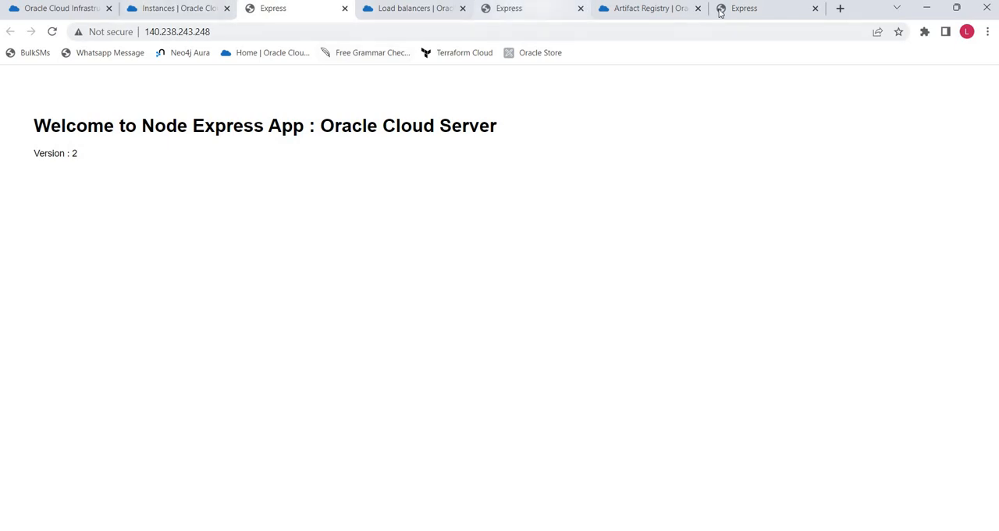
- Reload the app page at 140.238.229.228 to check its version, and compare it with the Word Blue/Green diagram
click(760, 14)
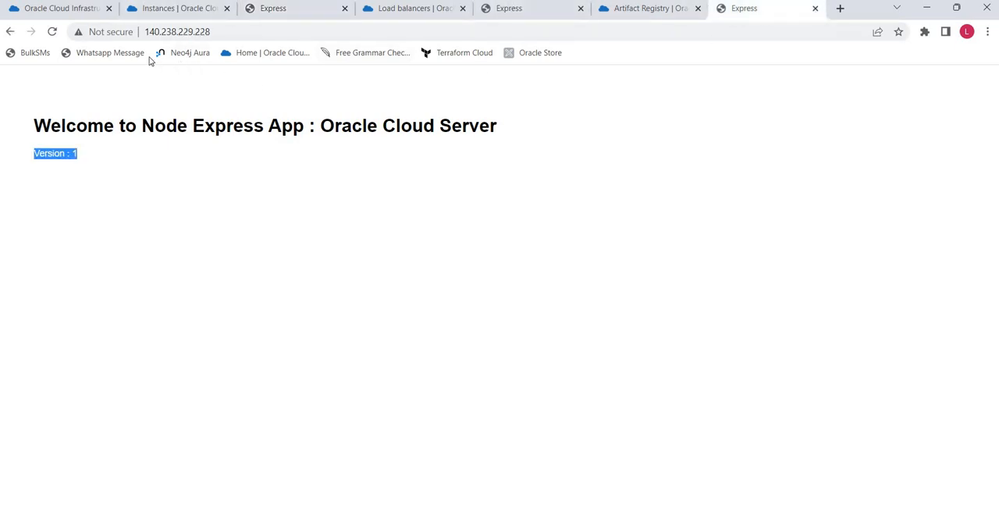
click(54, 32)
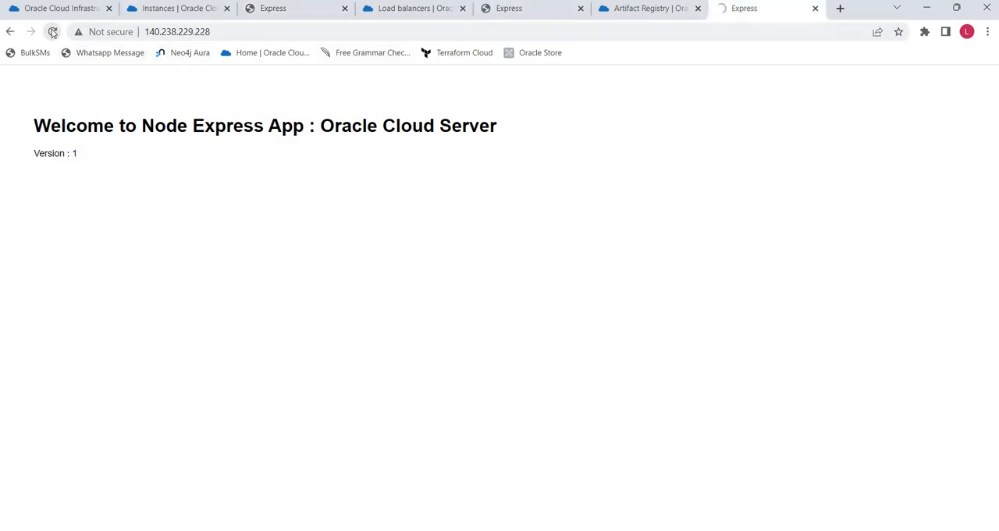
click(52, 32)
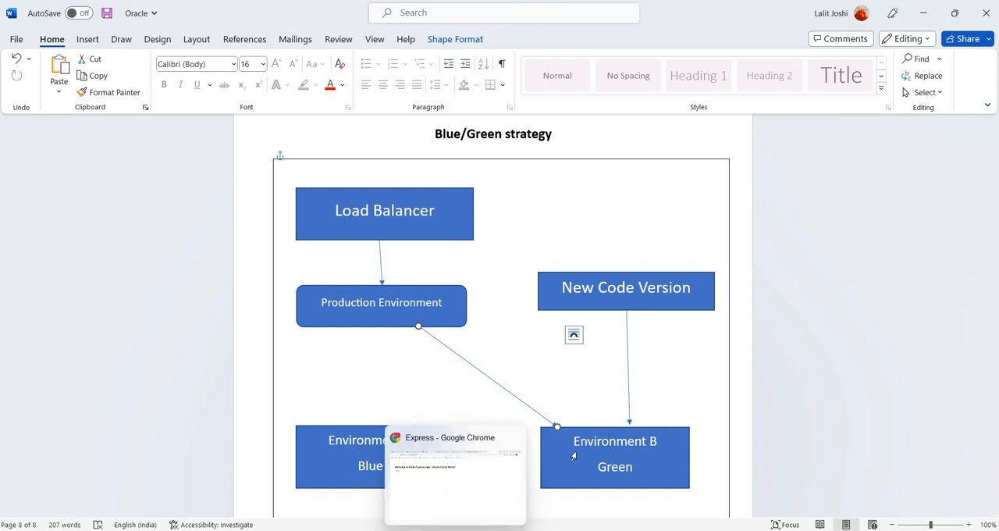
click(455, 530)
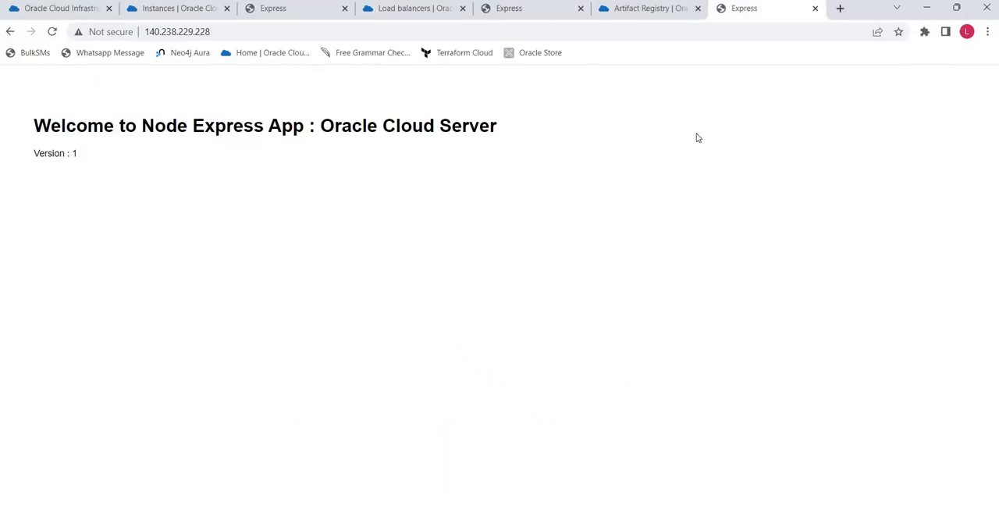
- Reload the app at the load balancer IP 152.67.26.197 and compare its version with the page at 140.238.229.228
click(514, 10)
click(157, 8)
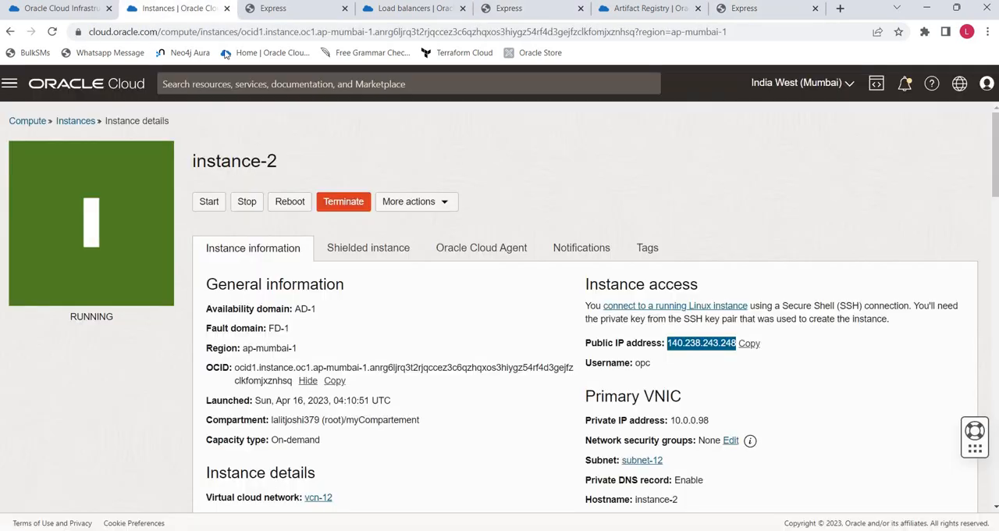
click(390, 9)
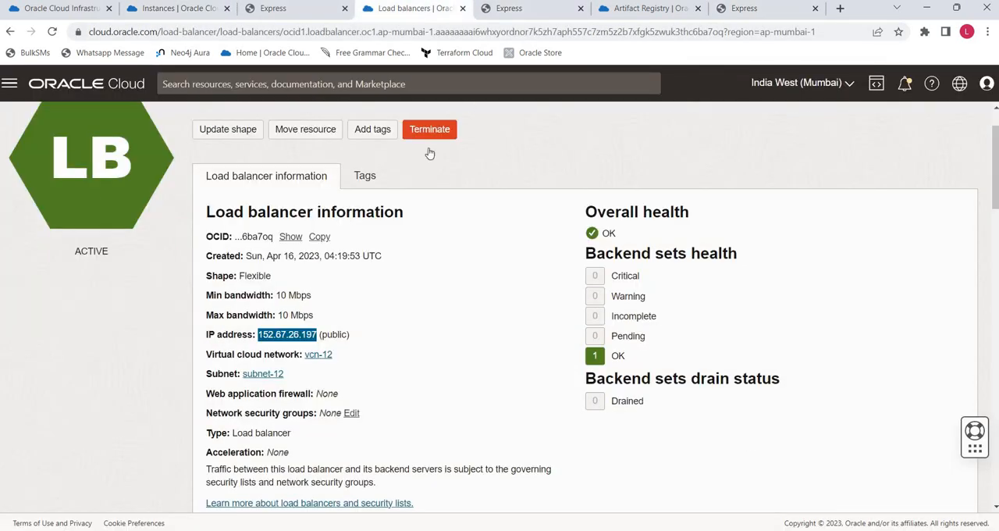
click(544, 9)
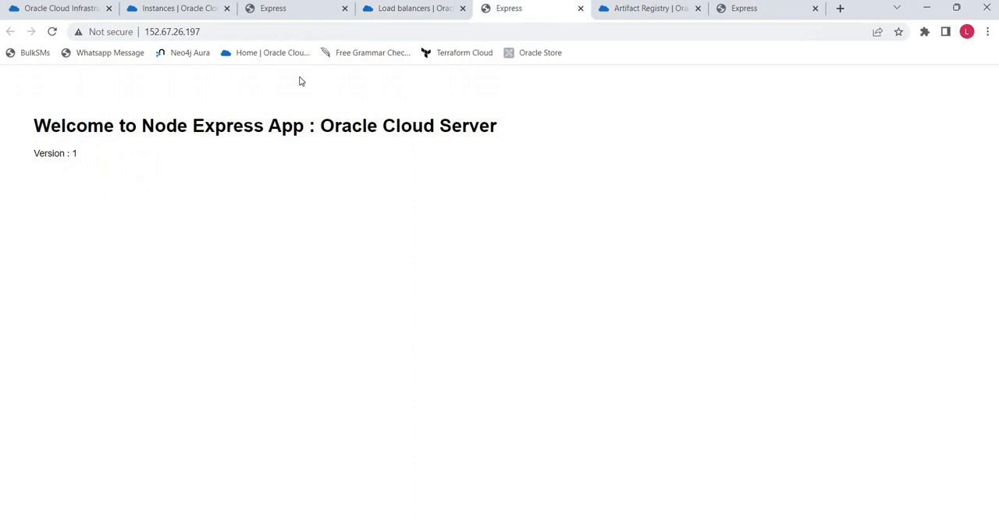
click(52, 33)
click(767, 9)
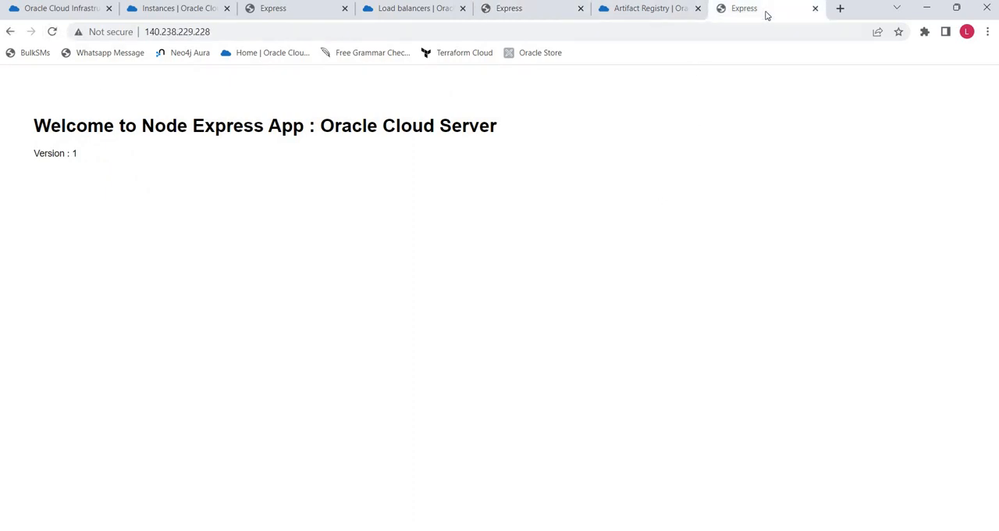
click(414, 7)
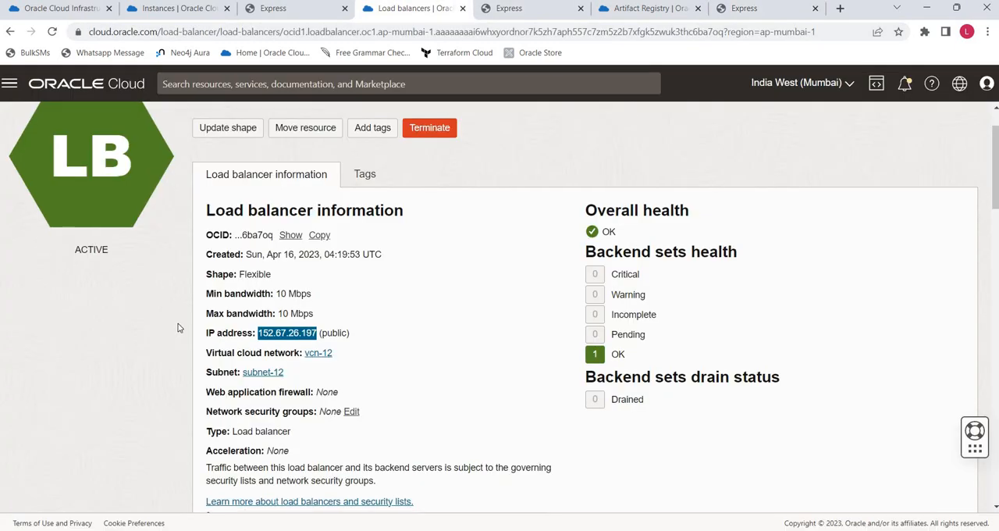
scroll(67, 290, down, 10)
scroll(52, 172, up, 2)
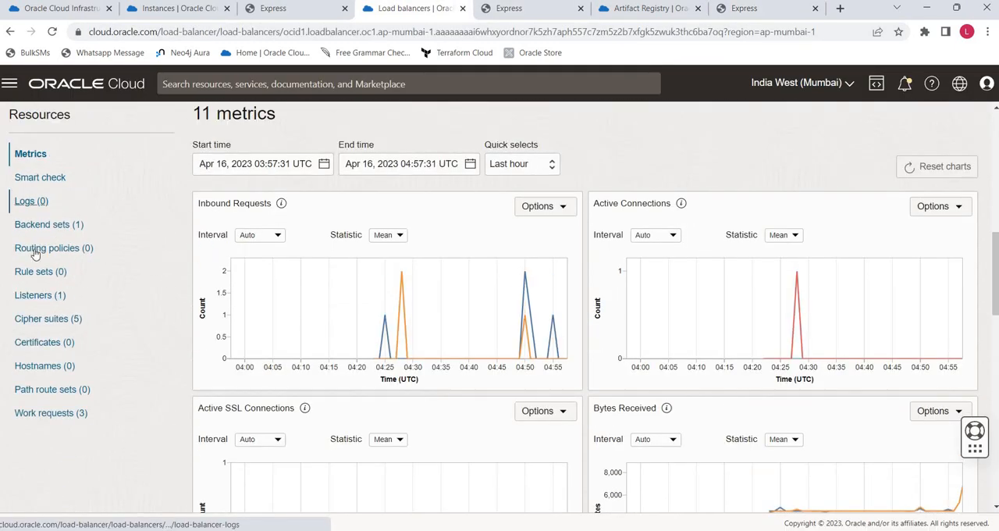
click(50, 225)
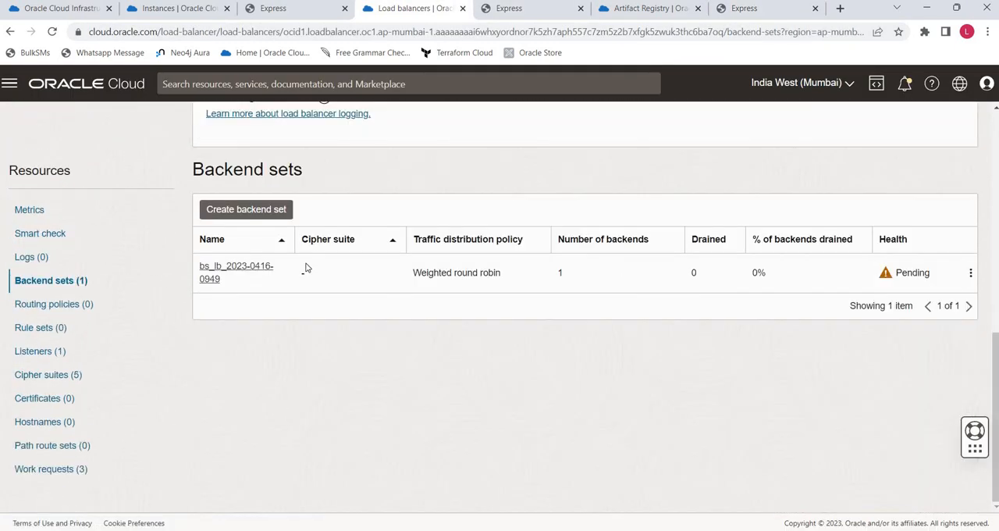
click(246, 271)
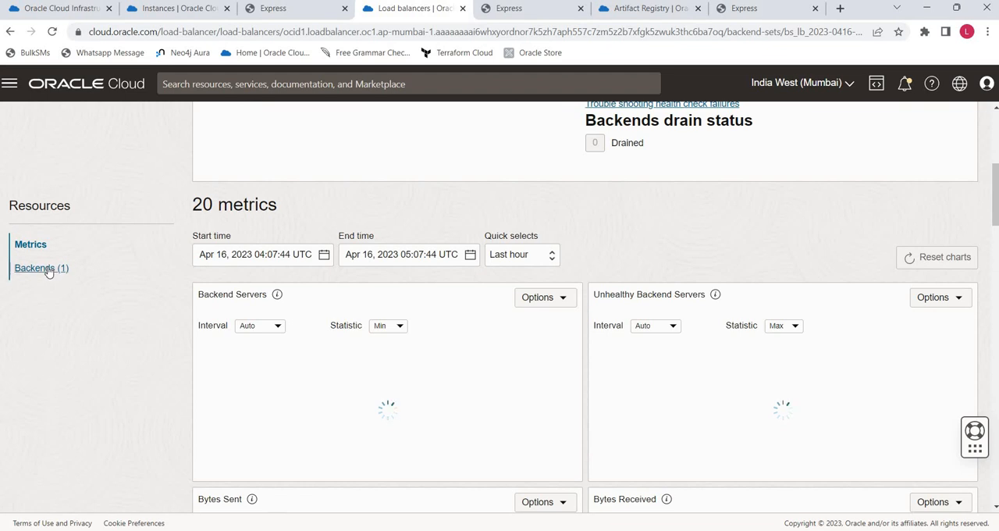
click(50, 268)
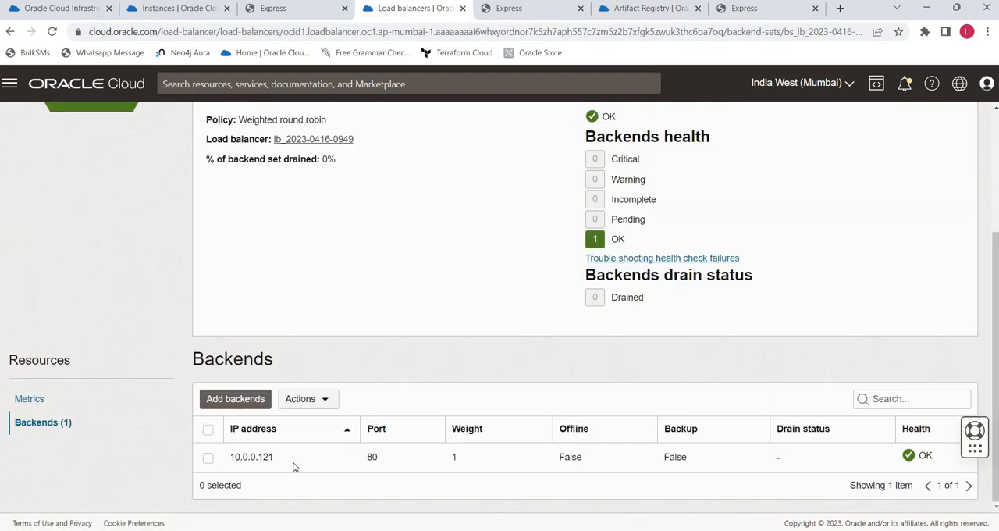
- Compare the backend's IP address with the private IPs in the compute instances list
click(180, 9)
click(90, 123)
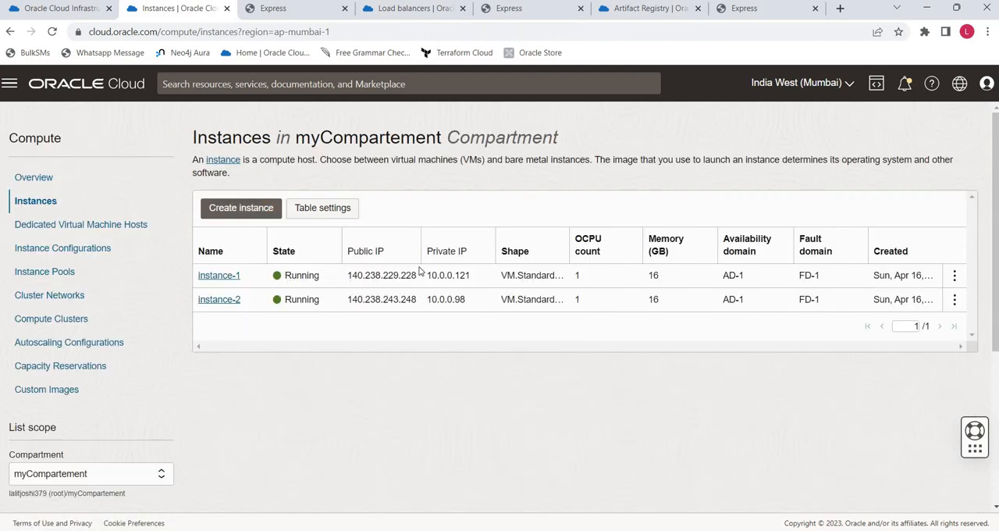
click(426, 8)
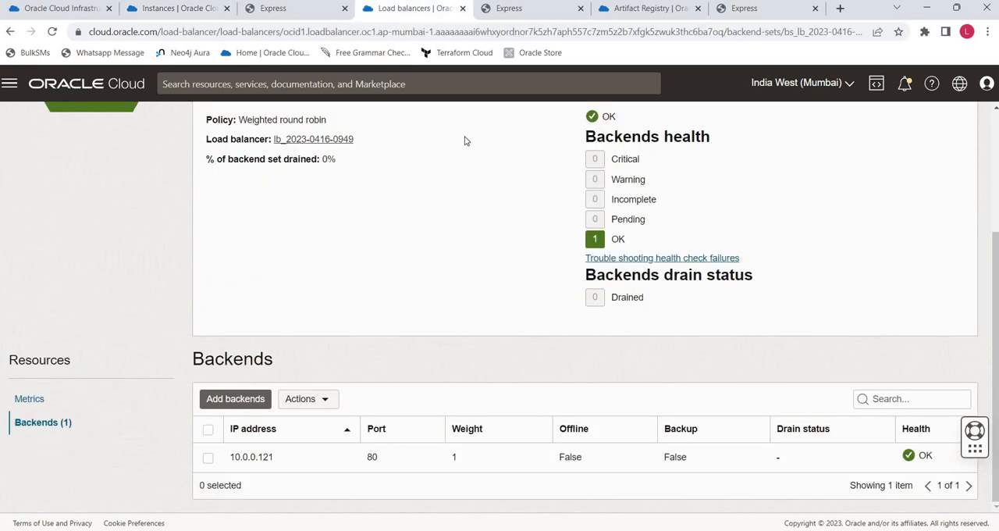
- Approve the pending Approve Deployment stage of the running deployment with the reason "okk"
click(62, 8)
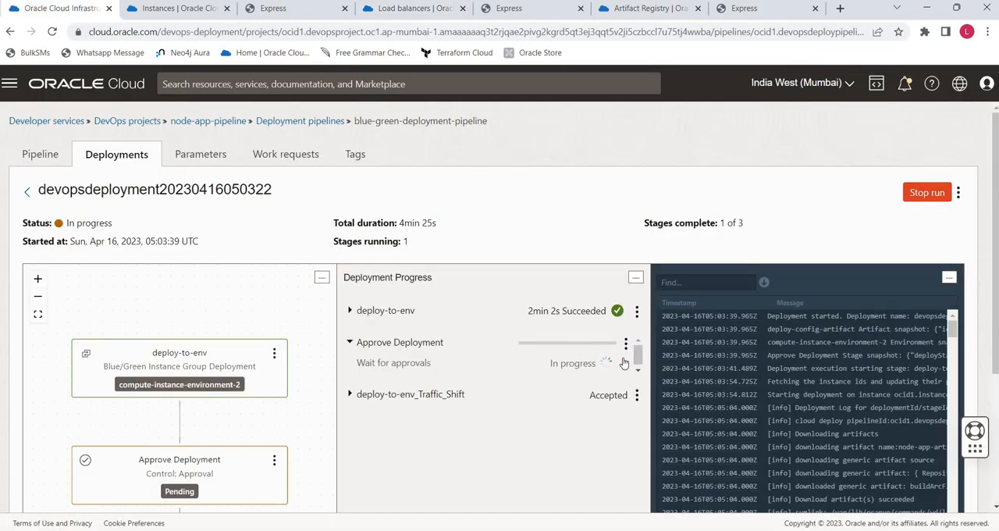
click(625, 344)
key(Return)
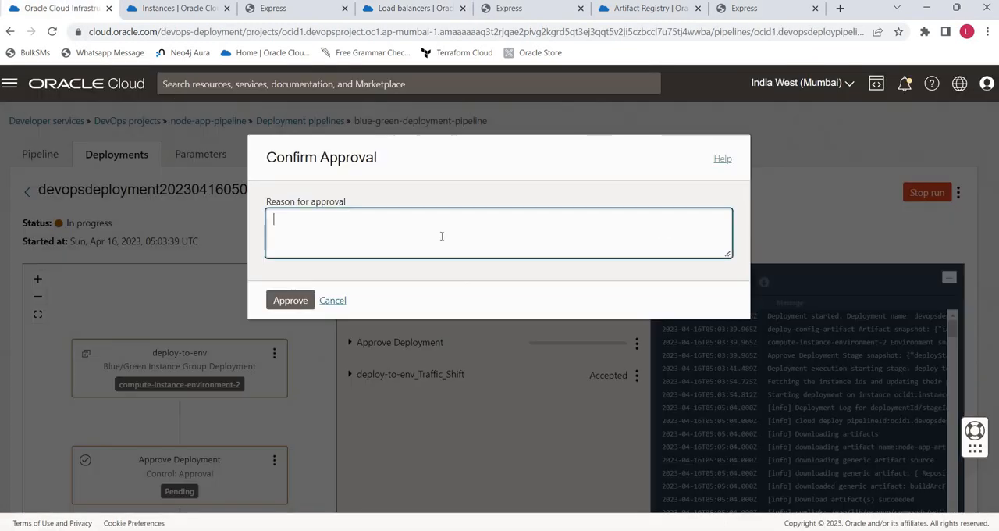
text(okk)
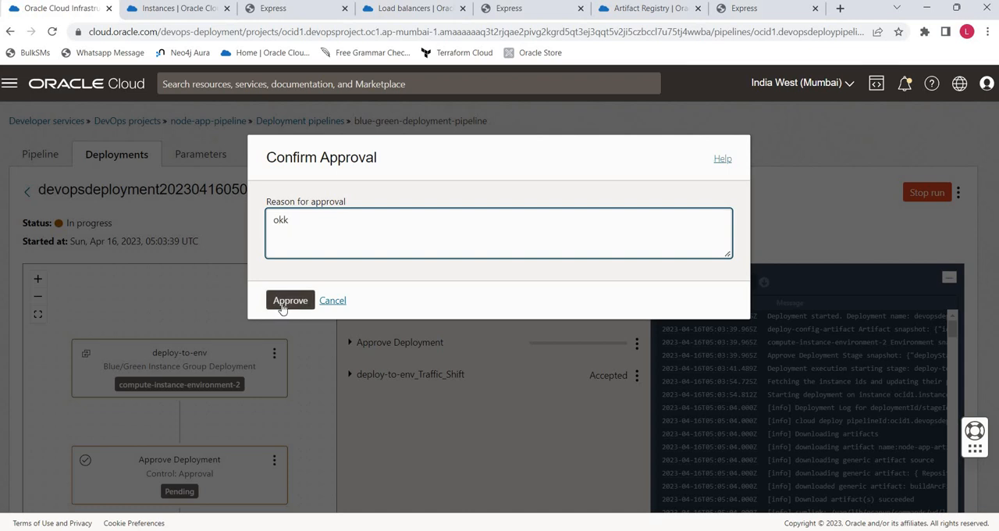
click(282, 303)
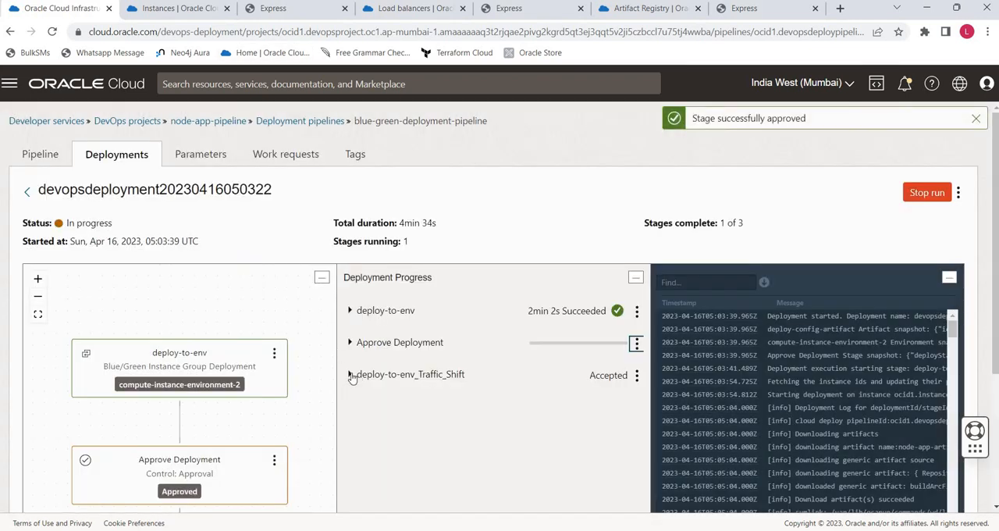
- Compare the load balancer's backend list with instance-2's private IP in the instances list
click(351, 377)
click(410, 8)
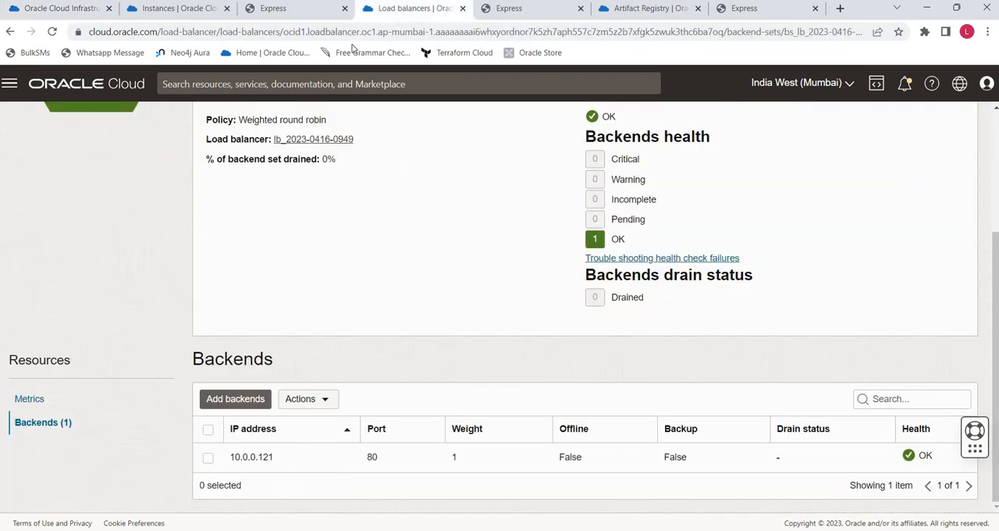
click(166, 10)
drag(253, 306, 198, 312)
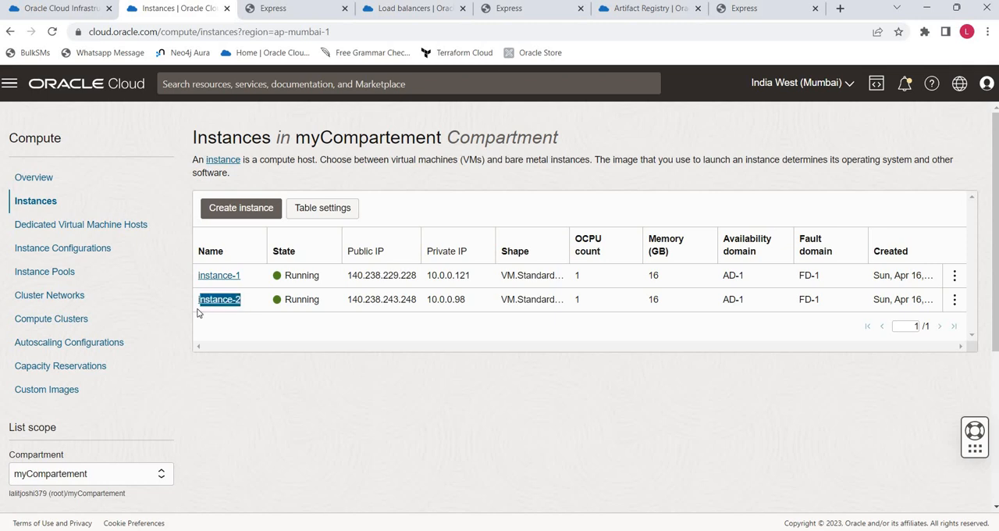
click(257, 313)
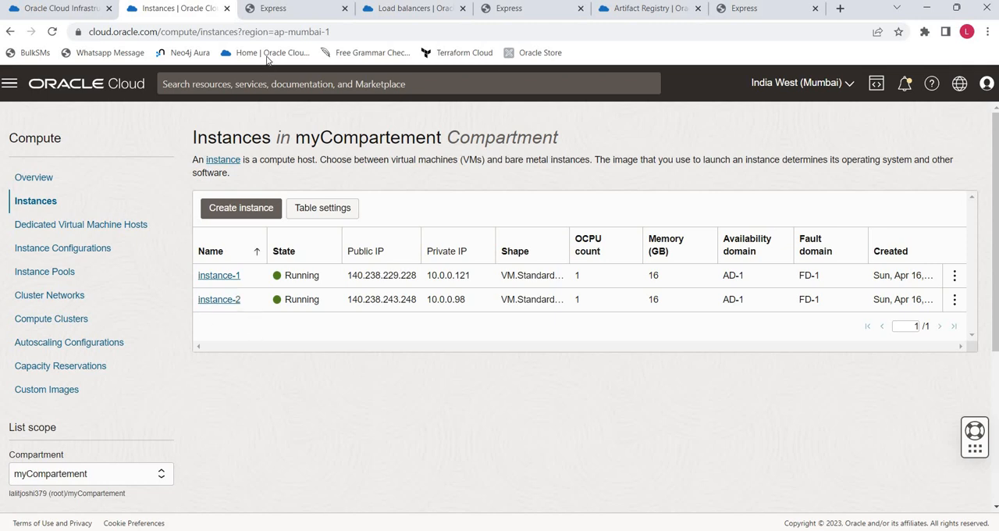
click(382, 9)
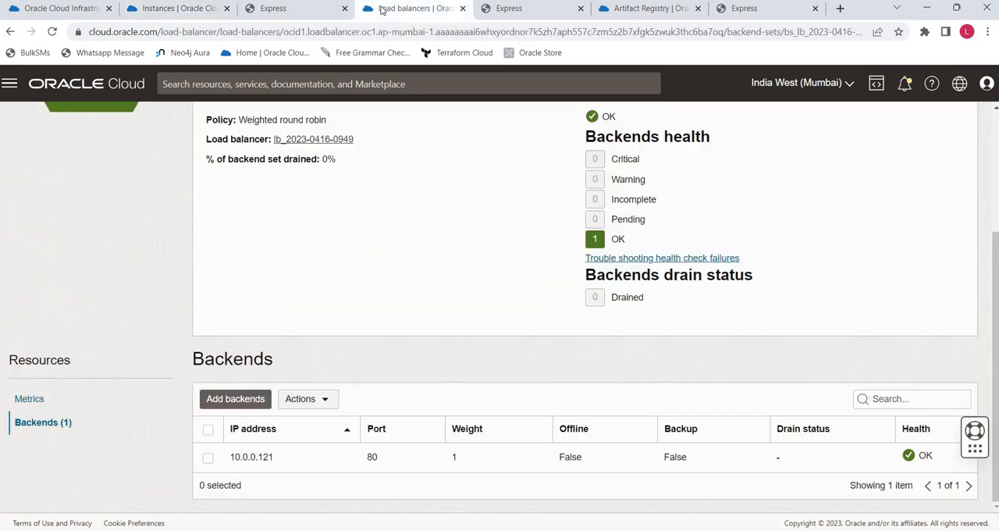
- Reload instance-2's app page at 140.238.243.248 to check its version, and expand the deployment's deploy-to-env_Traffic_Shift stage
click(278, 11)
click(53, 31)
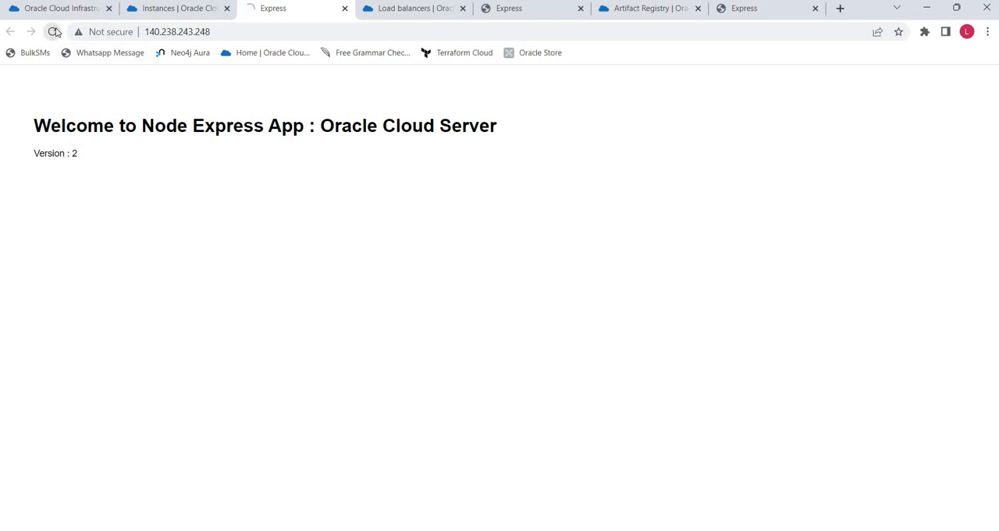
click(409, 11)
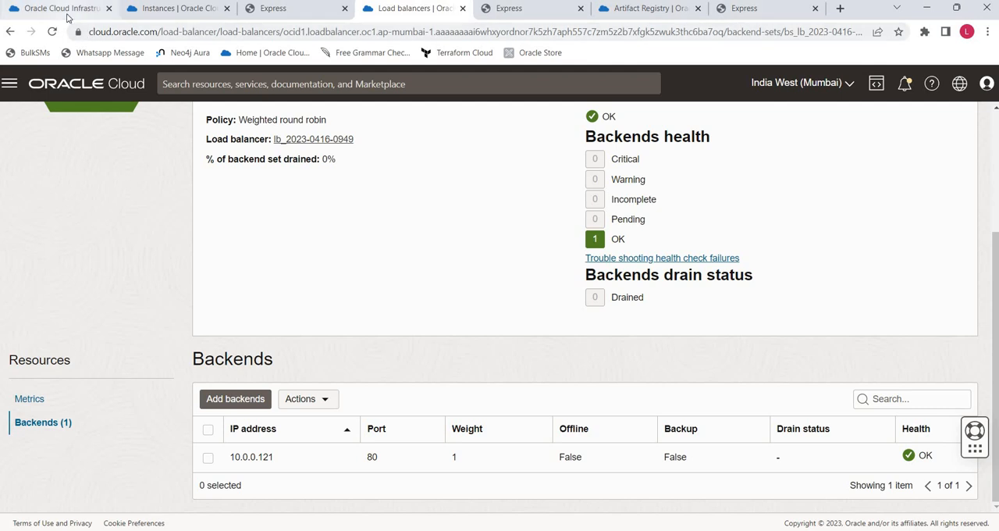
click(67, 9)
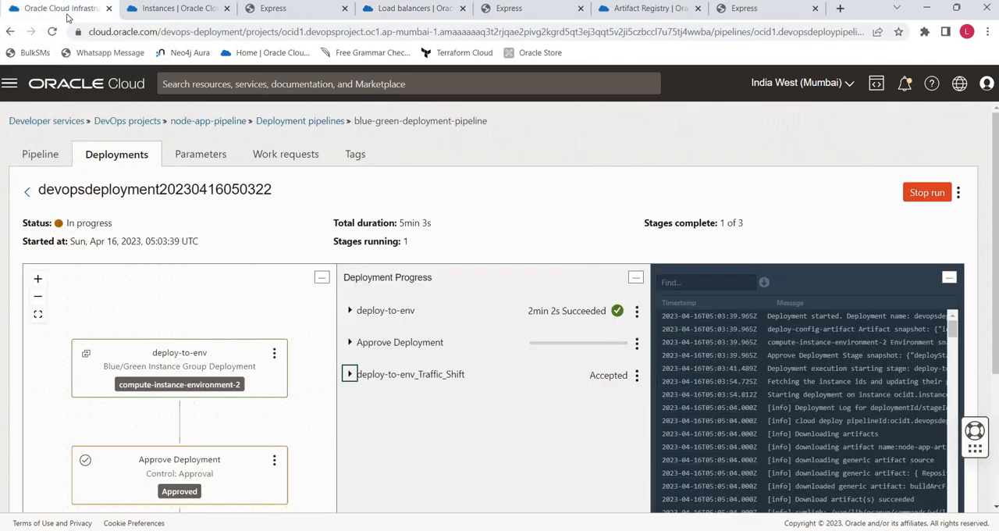
click(349, 374)
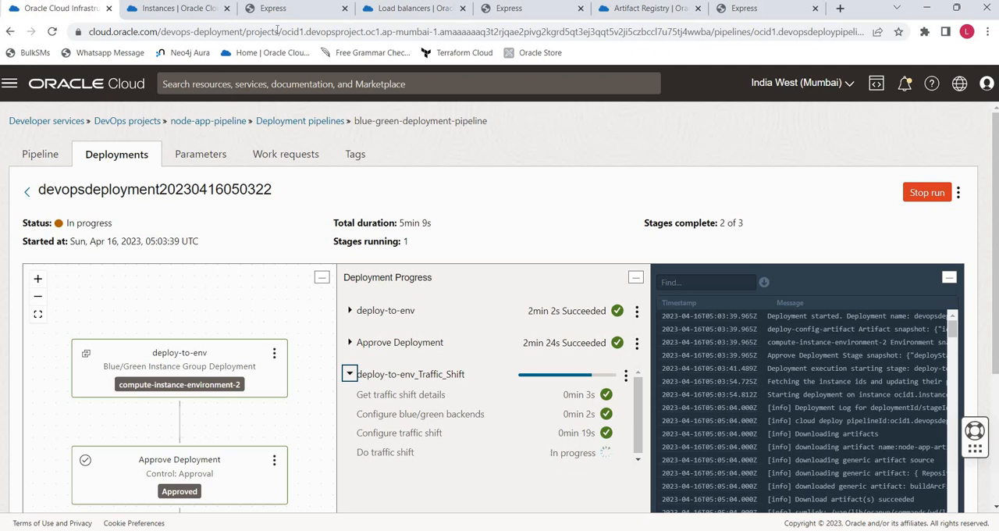
- Refresh the backend set's Backends list through Metrics and examine each backend's weight and drain status
click(405, 10)
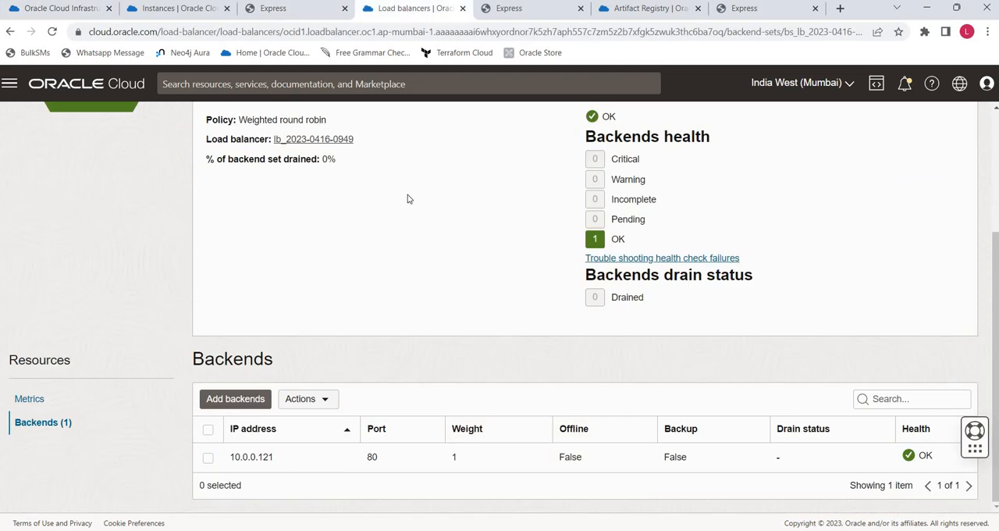
click(31, 400)
click(42, 423)
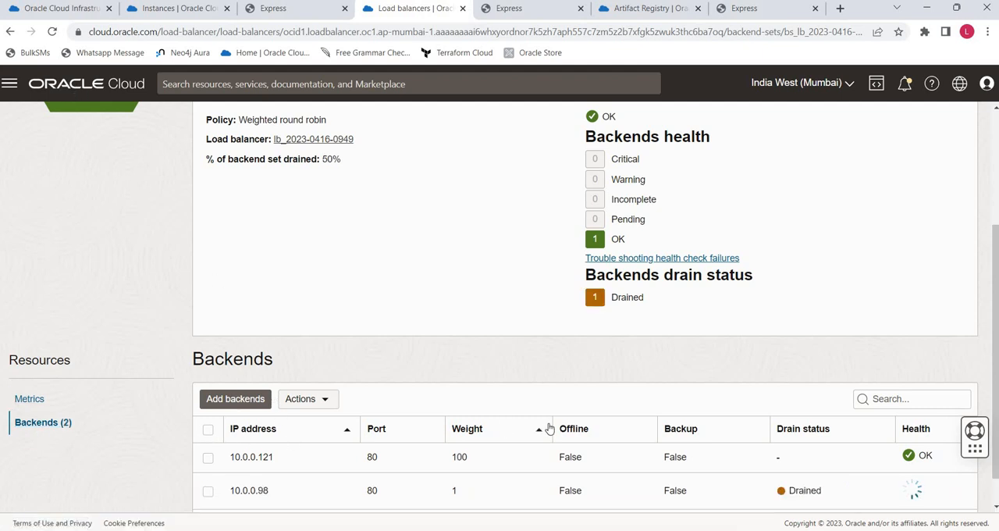
scroll(549, 427, down, 1)
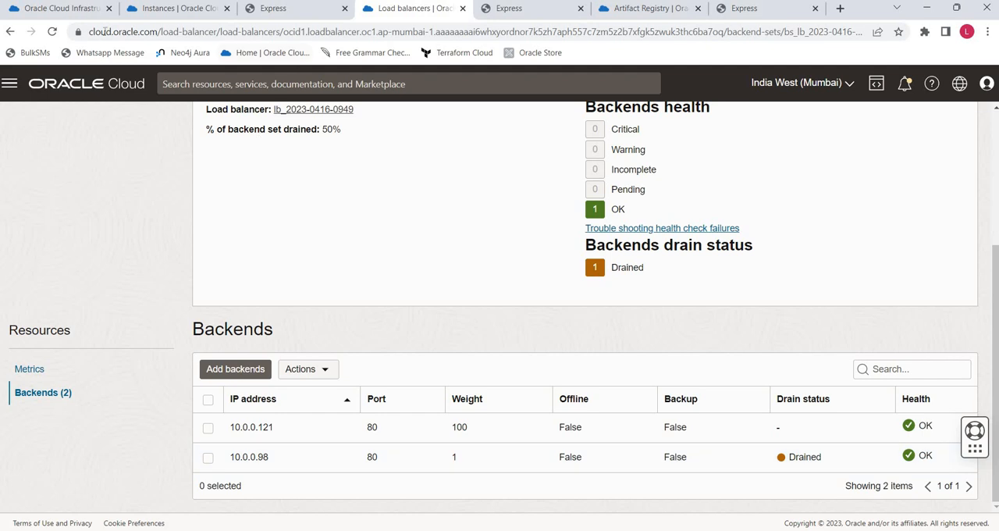
- Match the refreshed backend IPs to the instances' private IPs, focusing on backend 10.0.0.121
click(160, 9)
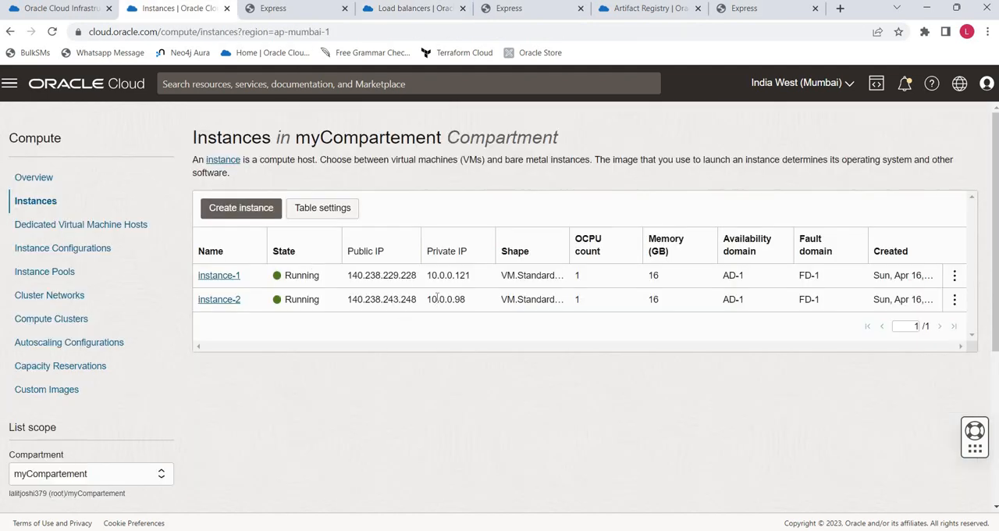
click(364, 8)
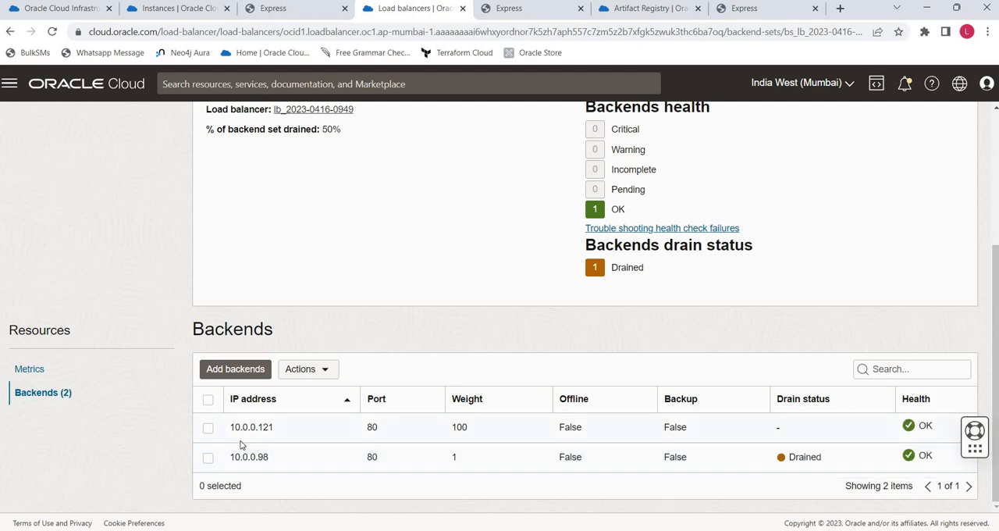
drag(232, 427, 364, 424)
- Check the traffic shift stage's progress against the drain status of backend 10.0.0.98, and return to the deployment page
click(57, 10)
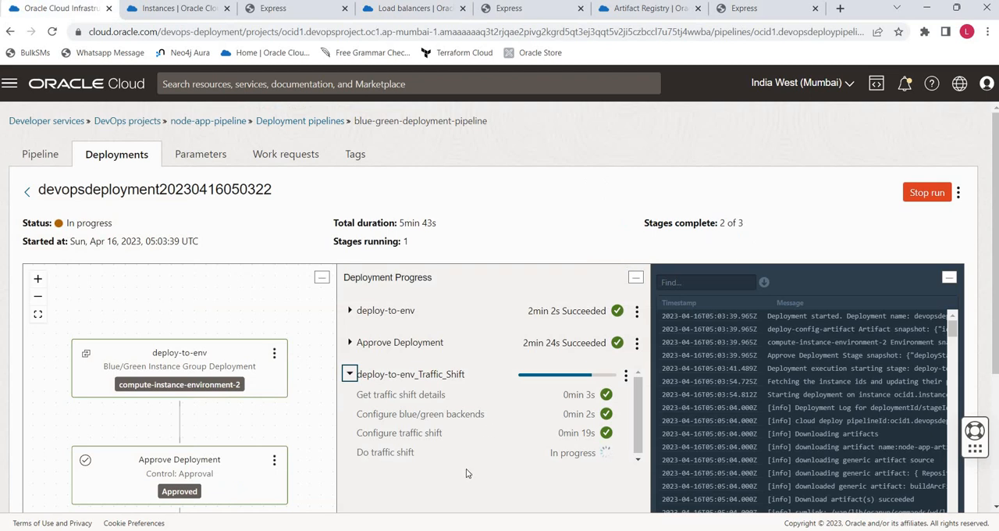
click(396, 13)
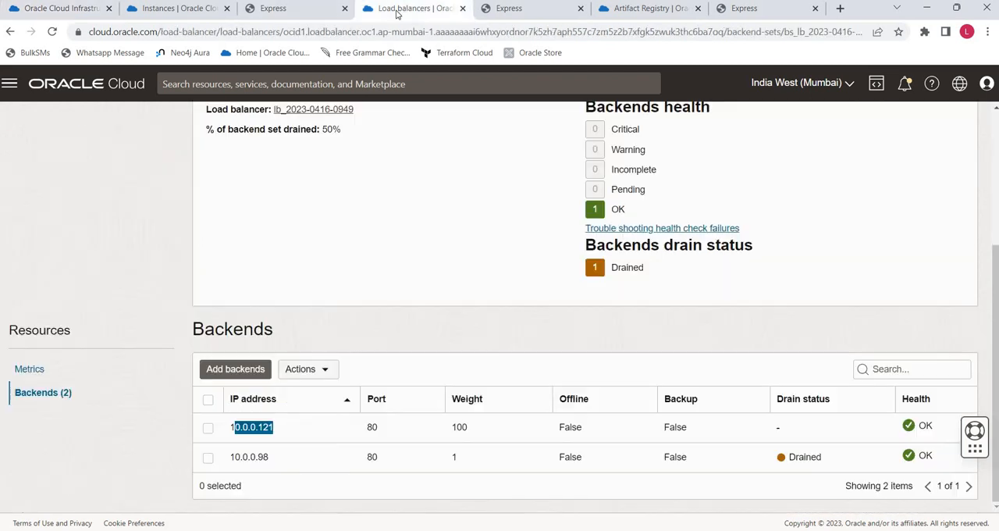
click(268, 458)
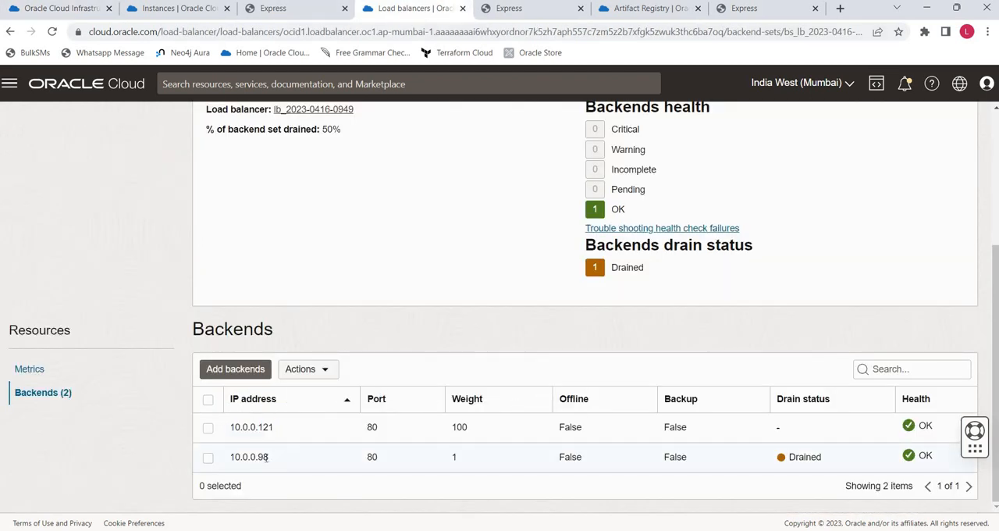
drag(268, 459, 241, 457)
click(347, 205)
click(27, 14)
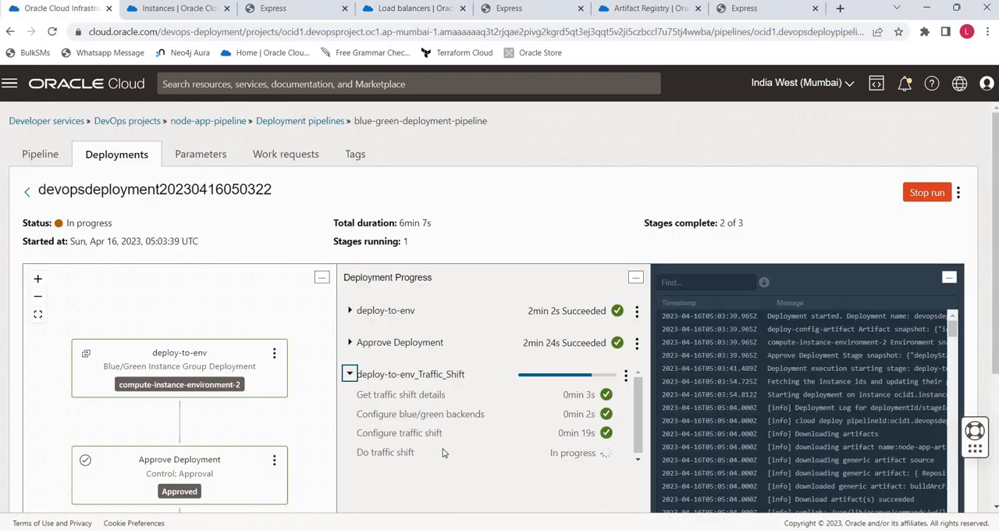
- Reload the load balancer's app page at 152.67.26.197 to check its version, and recheck the deployment's "Do traffic shift" task
click(506, 9)
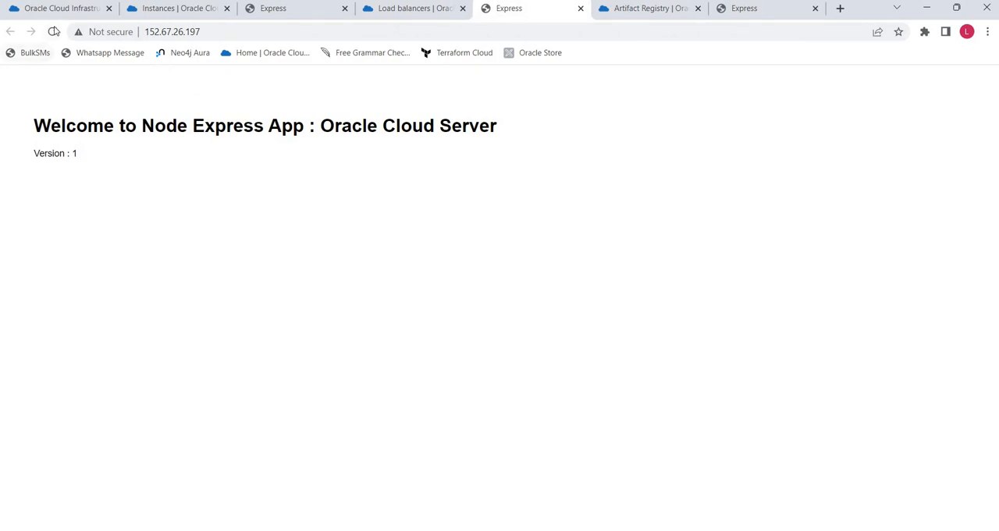
click(54, 31)
click(94, 10)
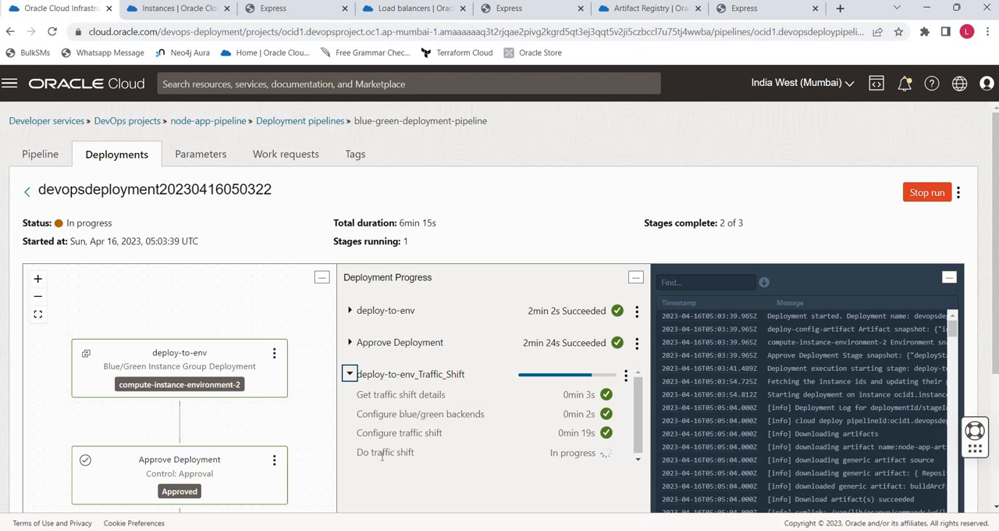
drag(382, 457, 414, 451)
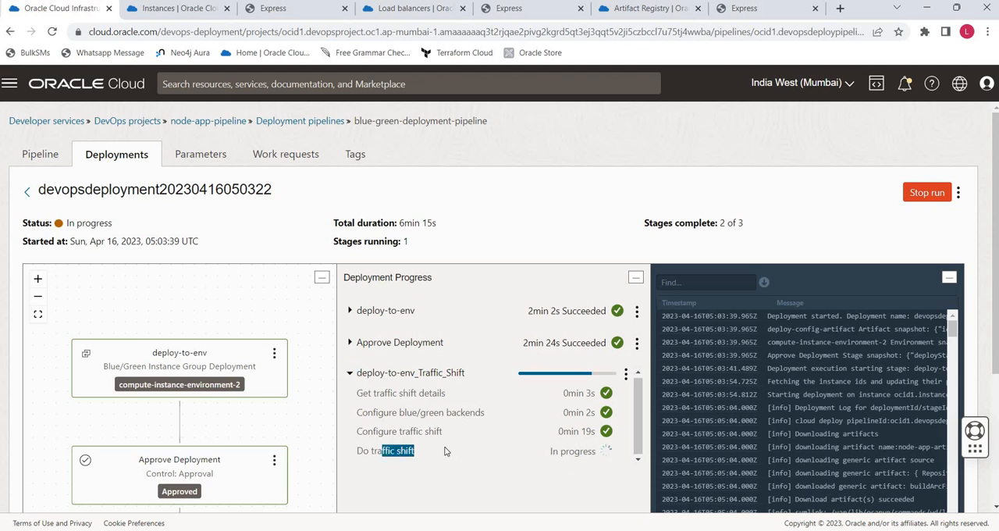
- Check the backend set's drain statuses, and reload the load balancer's app page at 152.67.26.197 to examine the displayed version
click(385, 8)
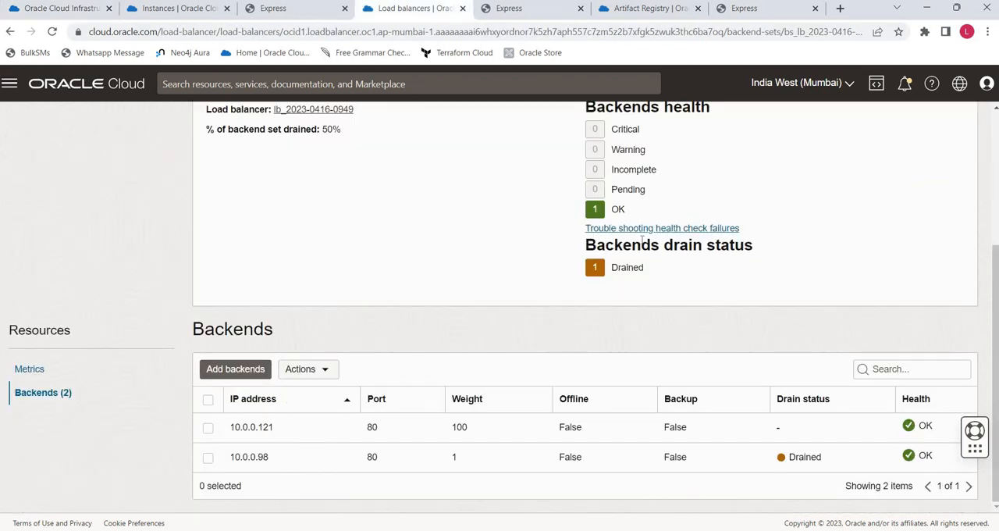
click(511, 10)
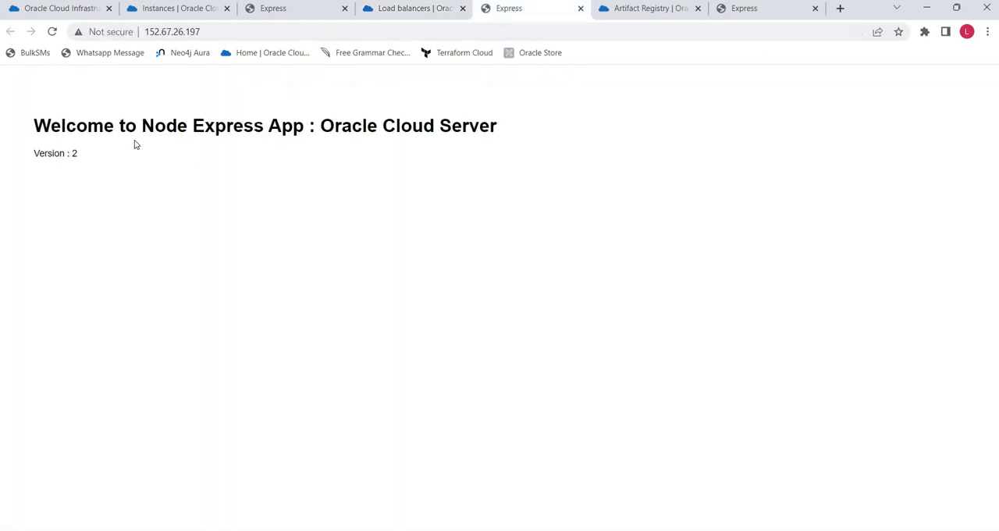
click(51, 32)
drag(36, 153, 89, 156)
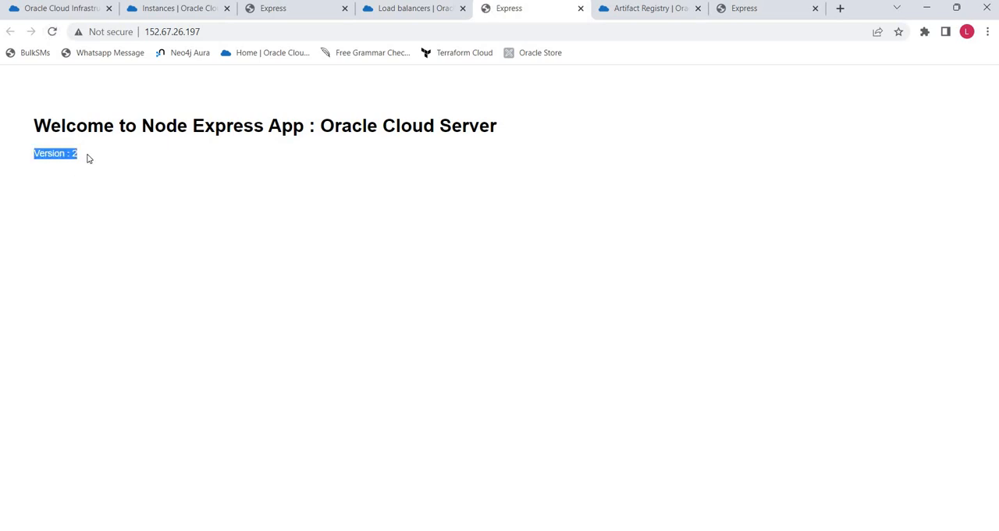
click(54, 36)
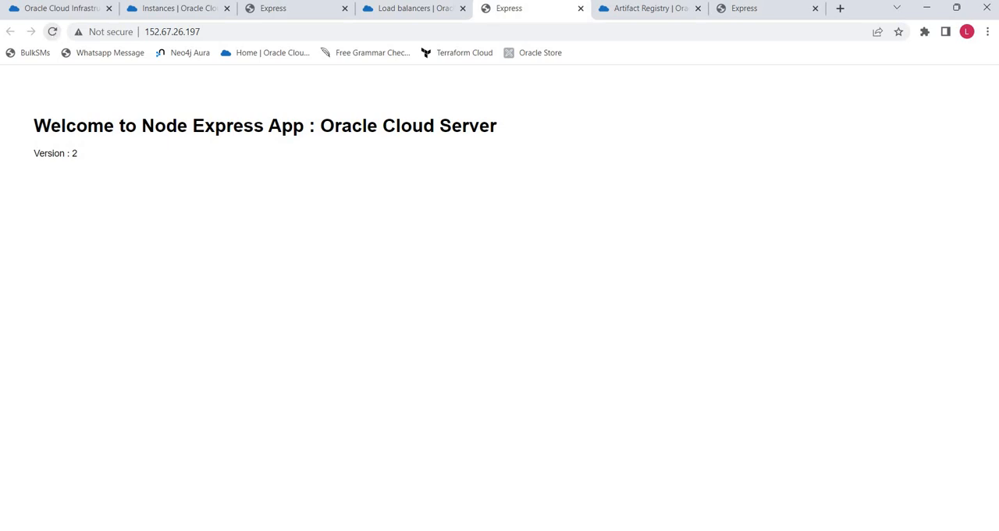
- Revisit the load balancer's backends and inspect the deployment's deploy-to-env_Traffic_Shift stage for the completion of its tasks
click(415, 10)
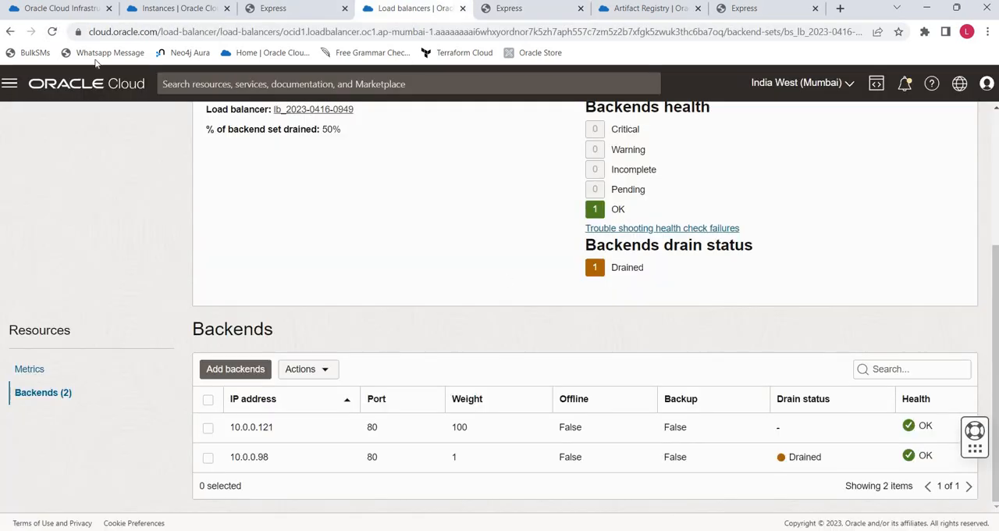
click(56, 9)
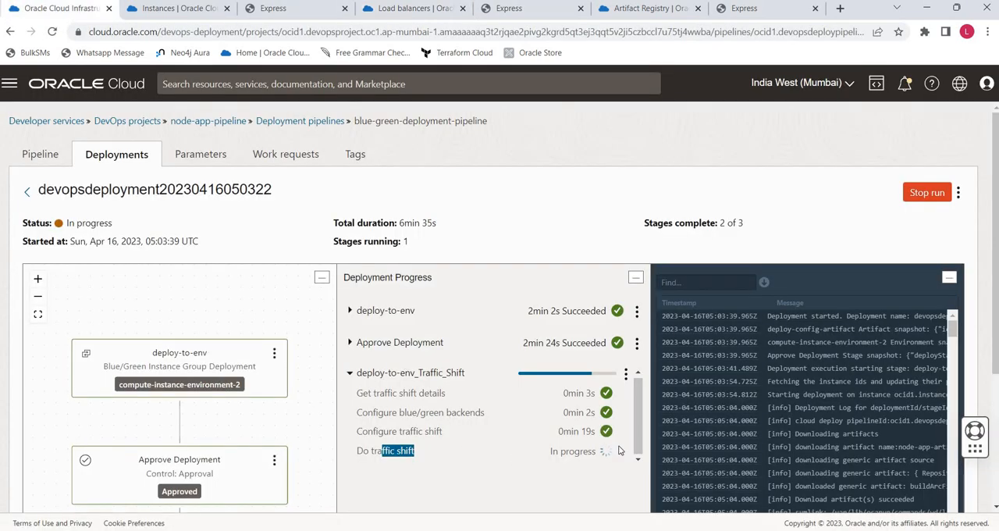
click(350, 374)
click(443, 452)
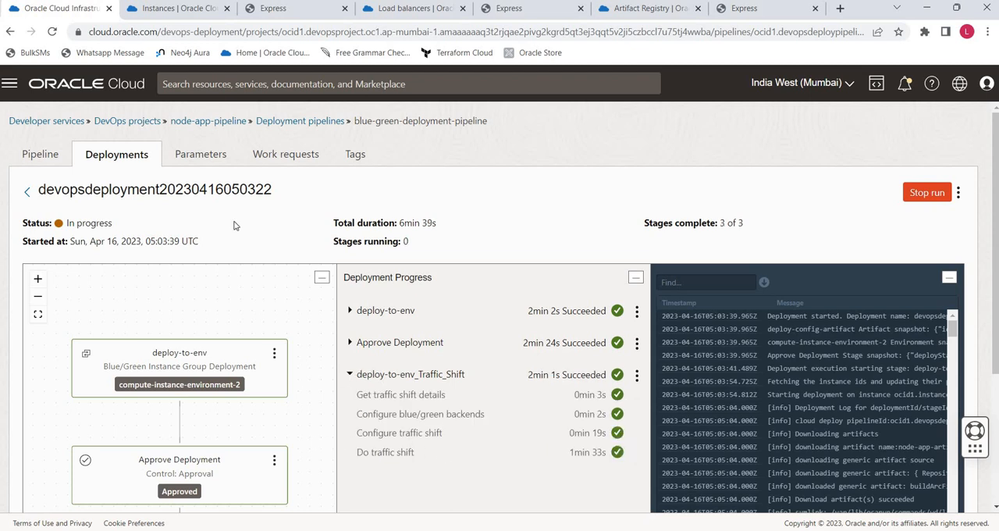
- Refresh the backend set's Backends list through Metrics, and reload the load balancer's app page twice to confirm its version
click(412, 10)
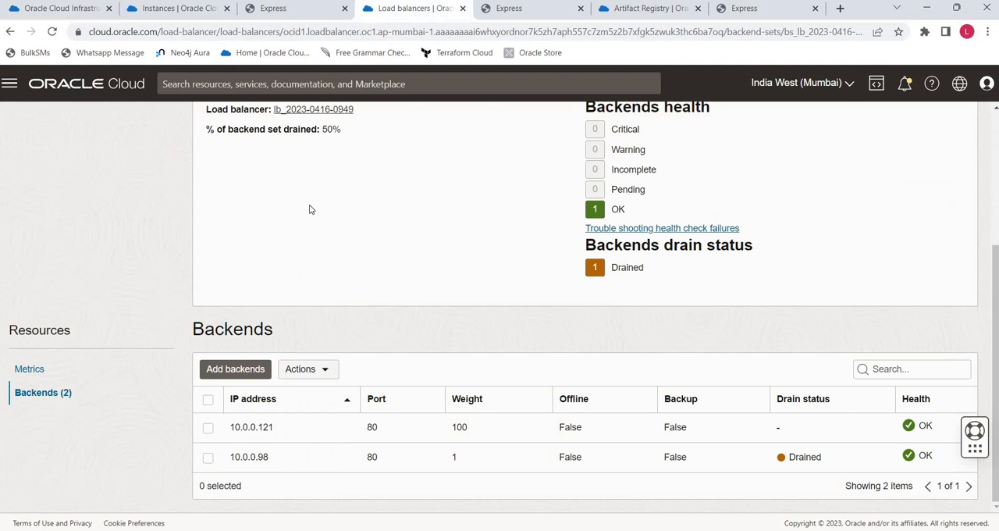
click(30, 370)
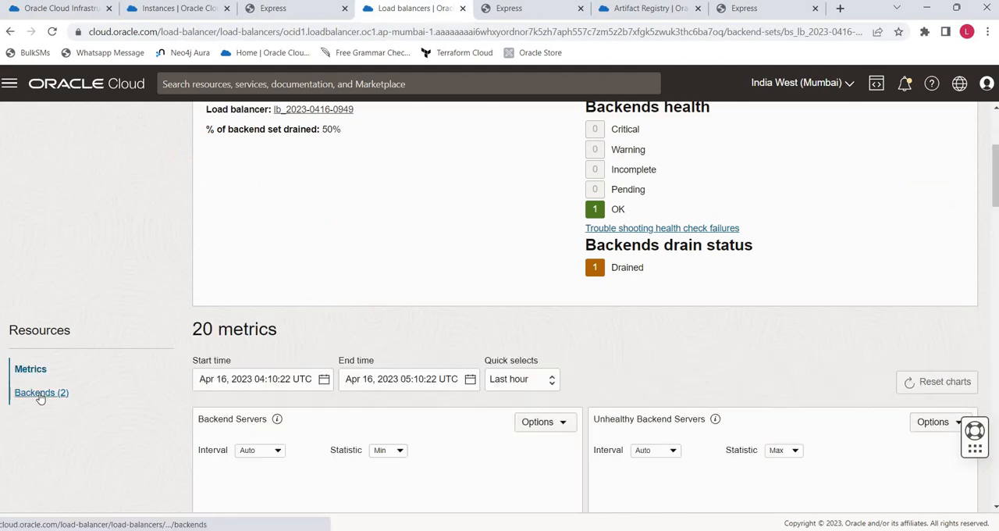
click(40, 394)
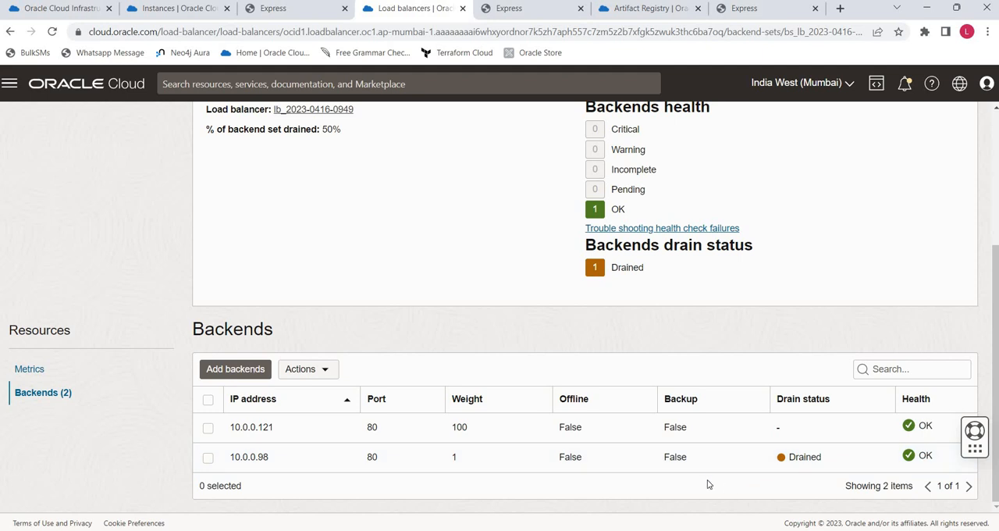
click(533, 16)
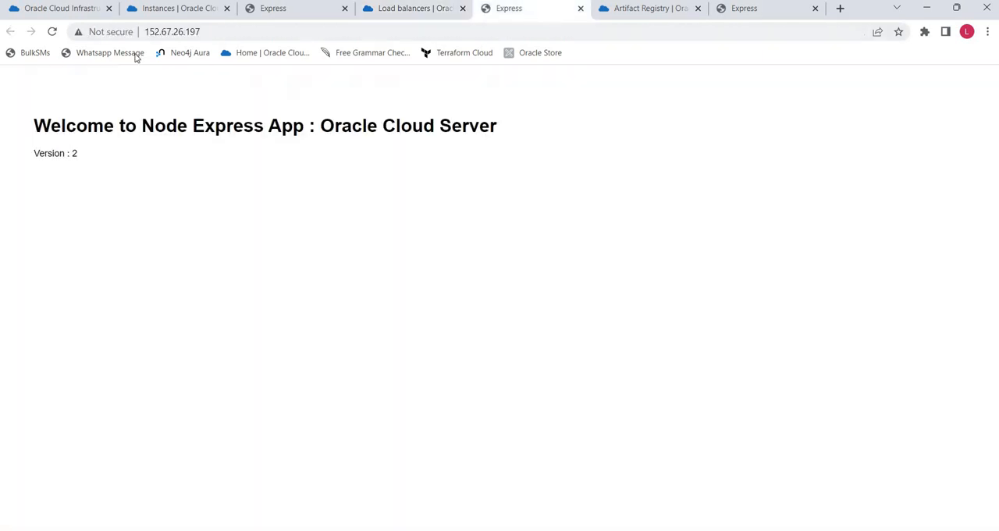
click(52, 31)
click(50, 33)
- Examine the weight and drain status of backend 10.0.0.121 in the Backends list, and return to the deployment page
click(414, 10)
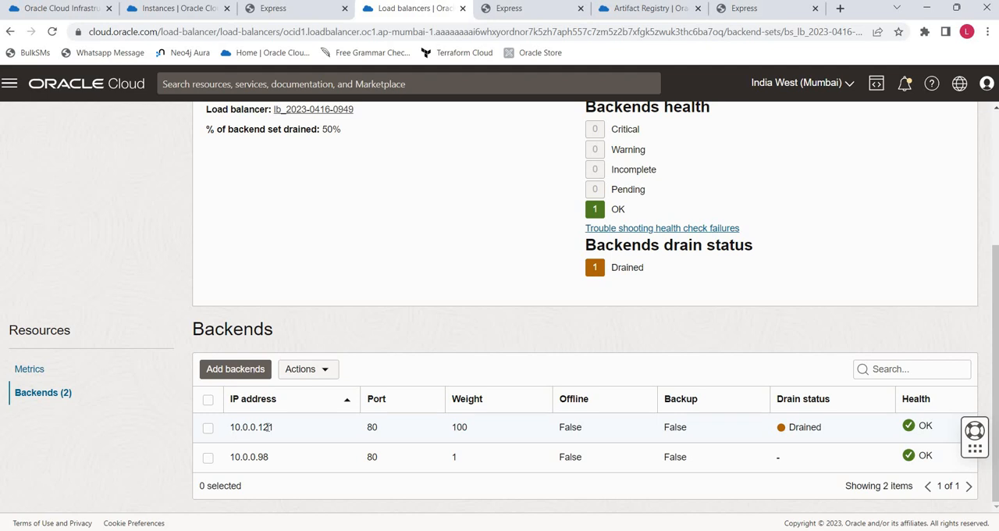
drag(230, 427, 728, 426)
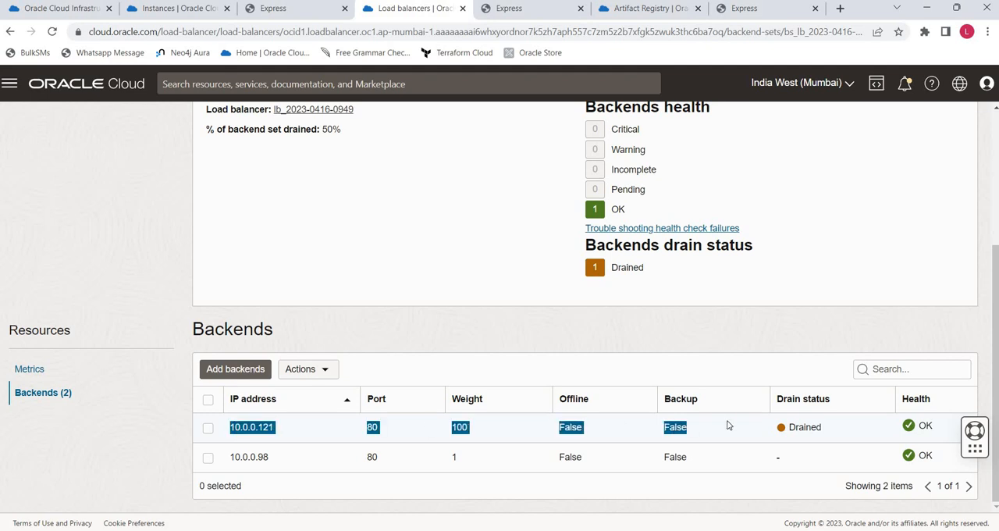
click(77, 11)
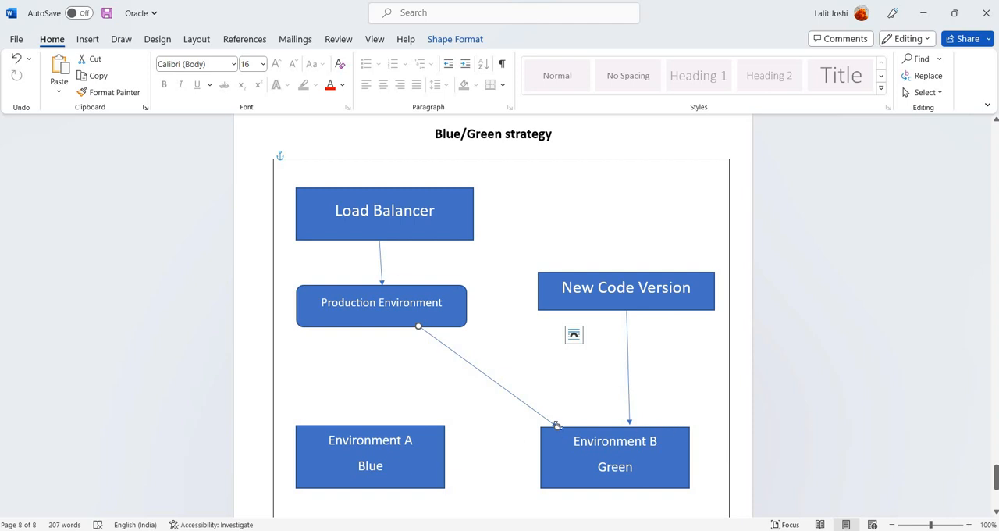
- In the Word document's Blue/Green strategy diagram, reposition the end of the Production Environment arrow above the Environment B Green box
drag(514, 430, 568, 417)
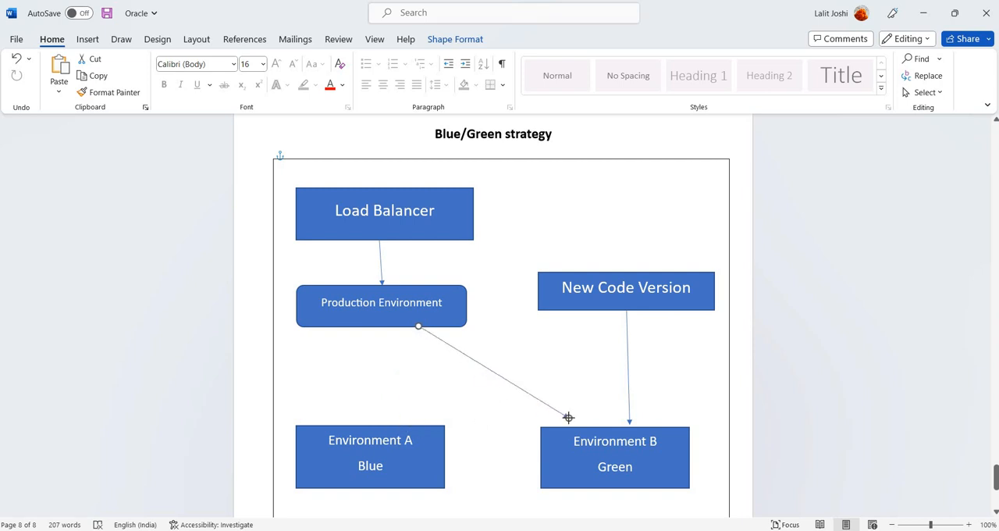
scroll(568, 418, up, 1)
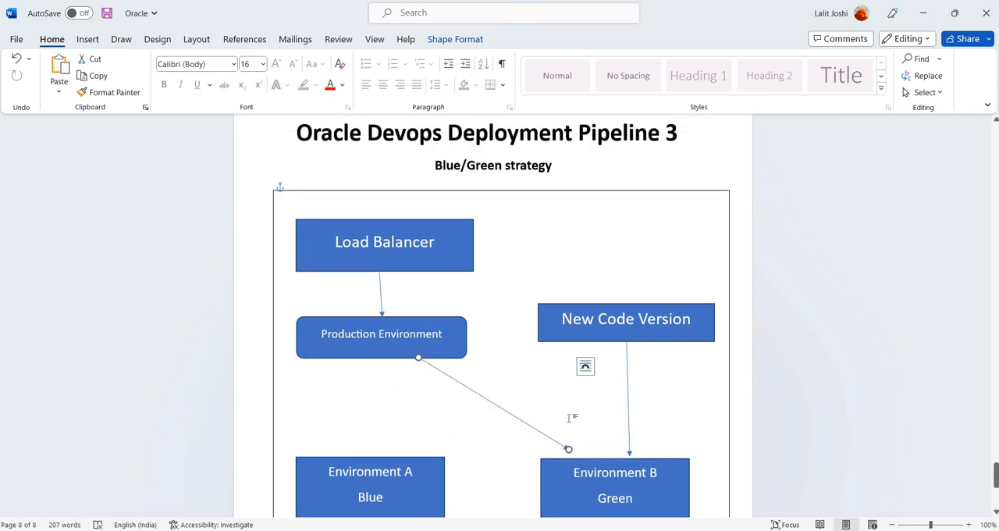